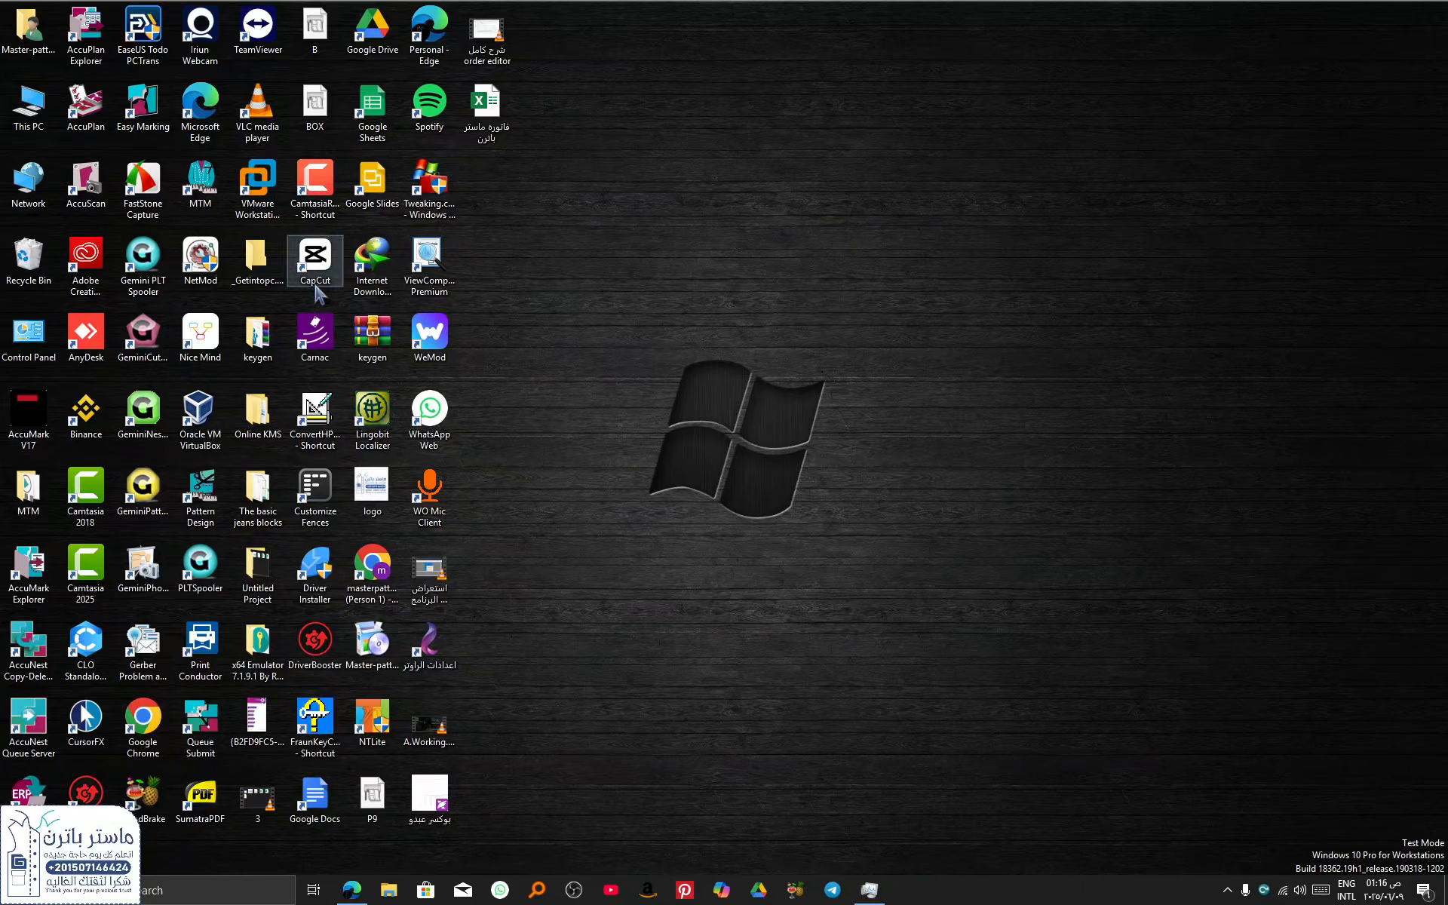
Open Oracle VM VirtualBox and begin a new virtual machine named "master-pattern test 1" with the ISO image "Master-pattern GB ISO 2025.iso".
left_click(223, 414)
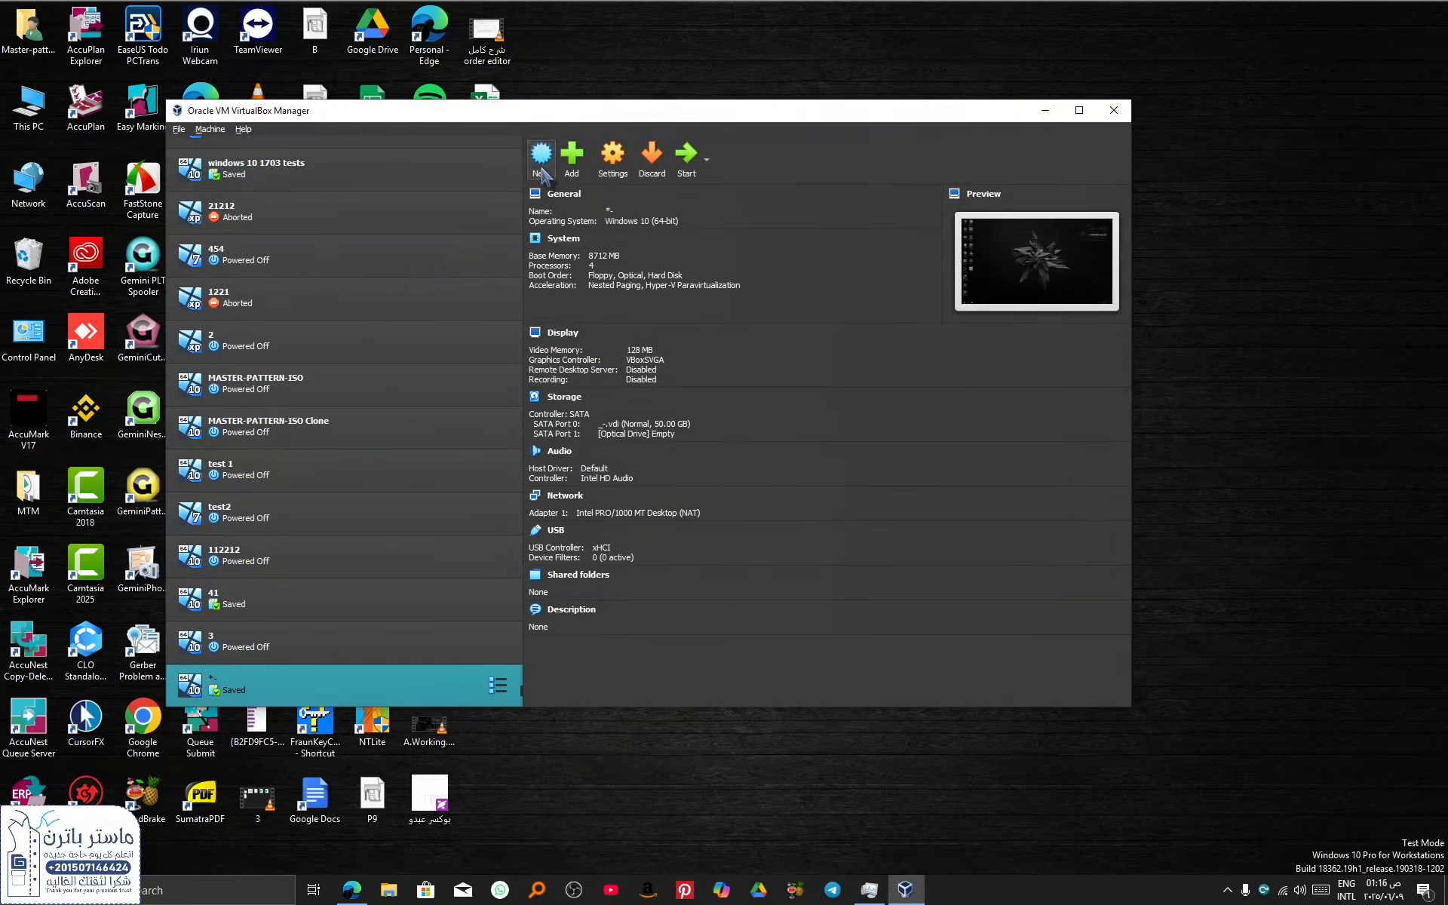
left_click(541, 157)
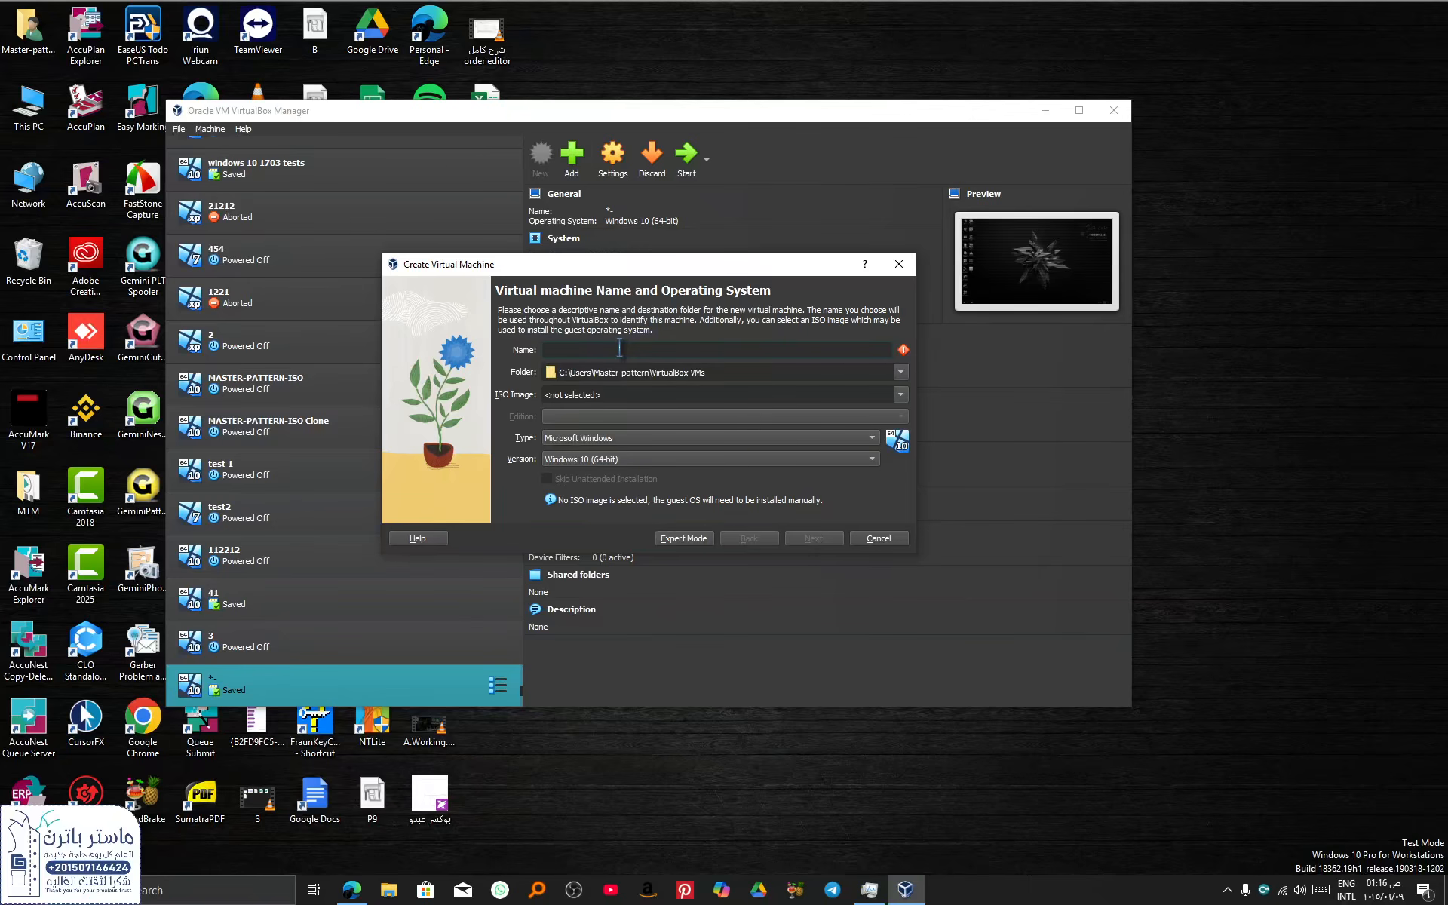
type("master-pattern test 1")
left_click(900, 394)
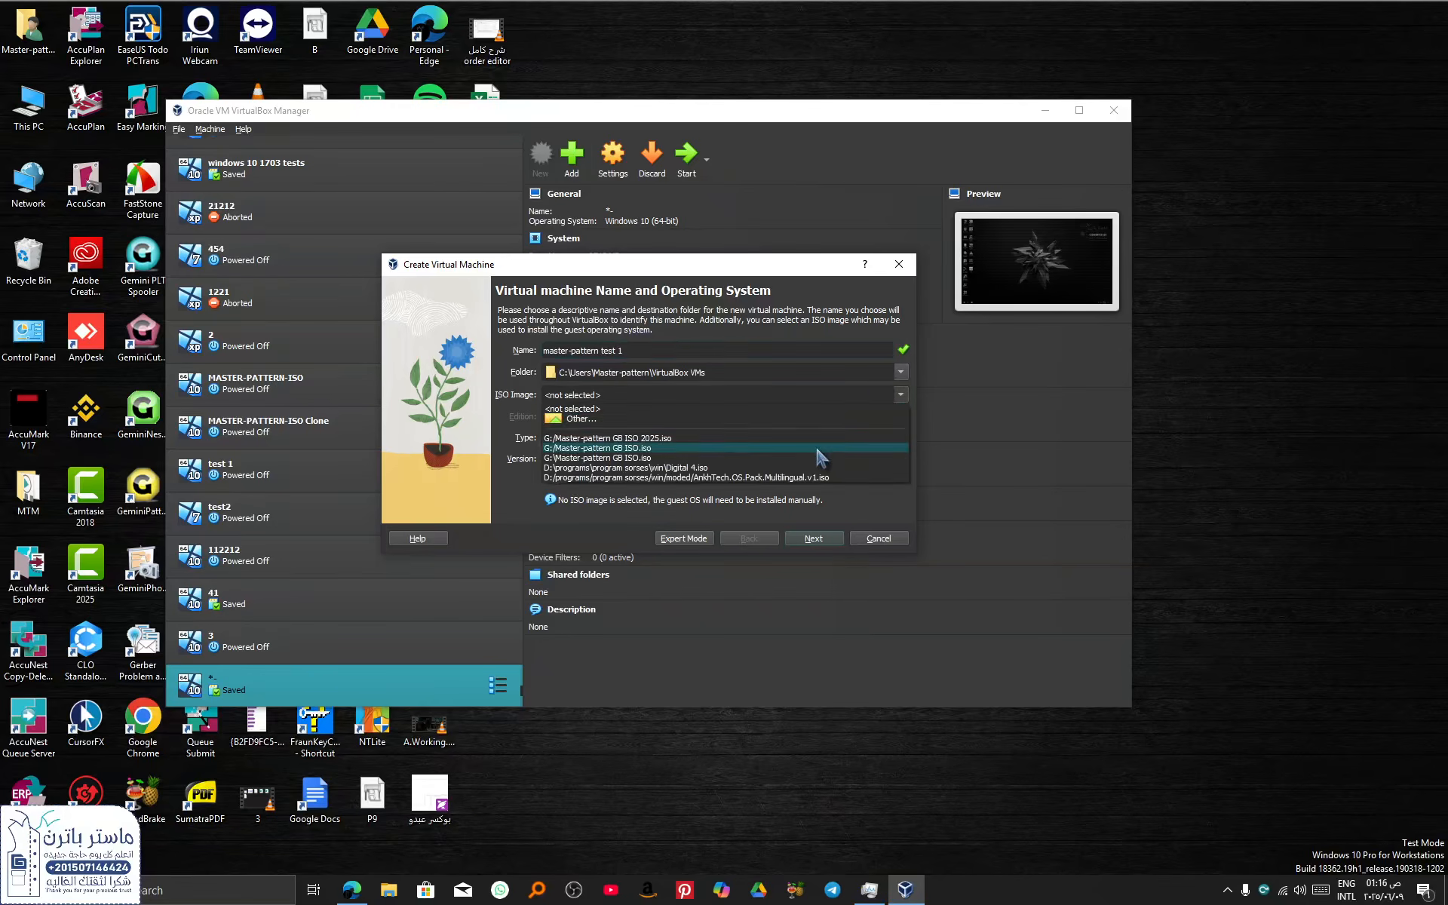
left_click(821, 420)
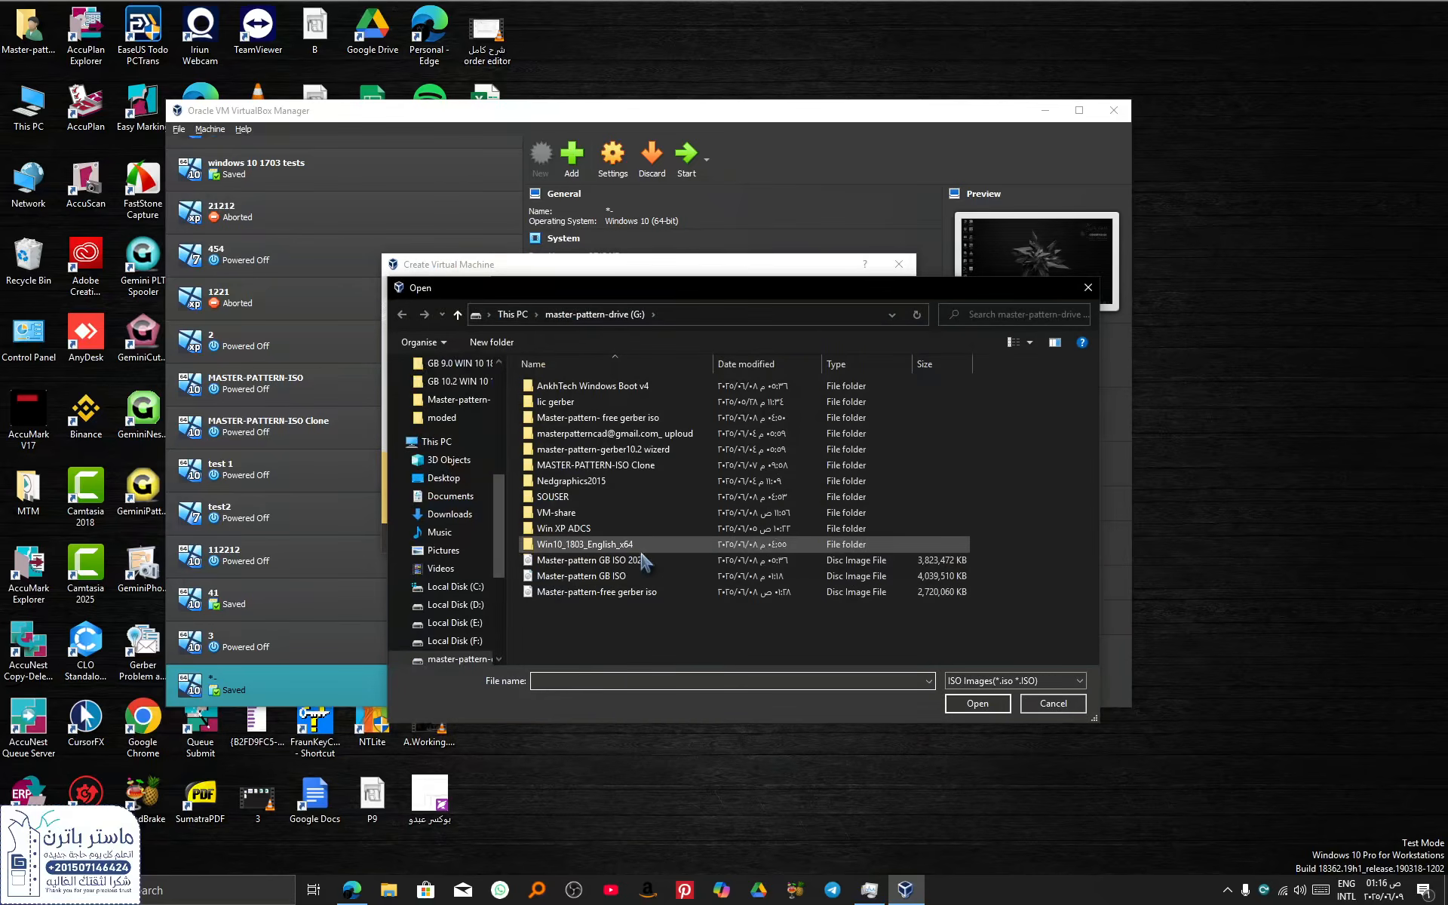
left_click(642, 560)
left_click(978, 703)
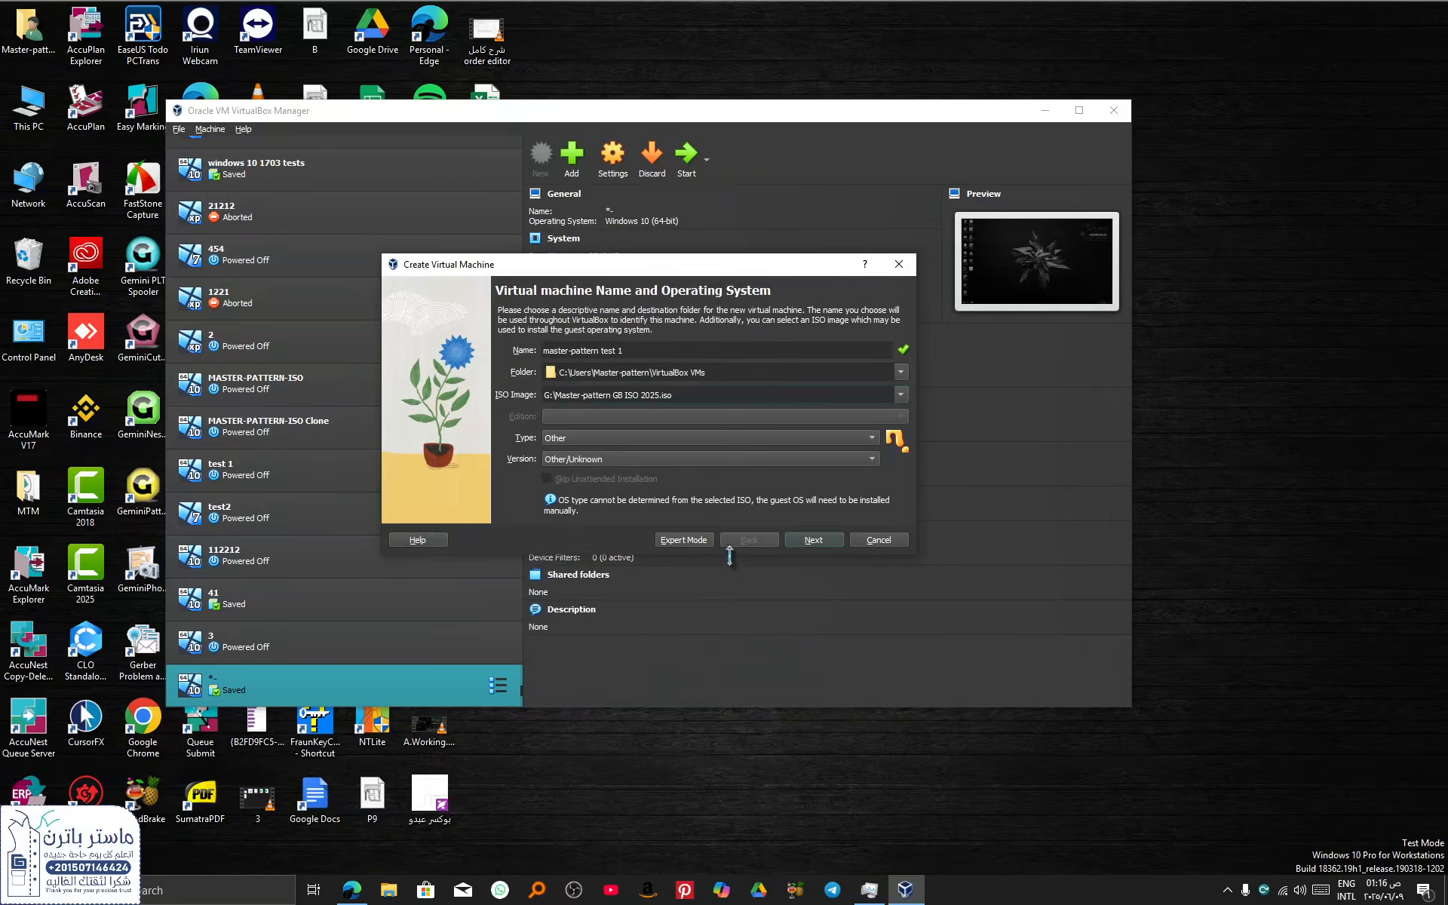
left_click(813, 540)
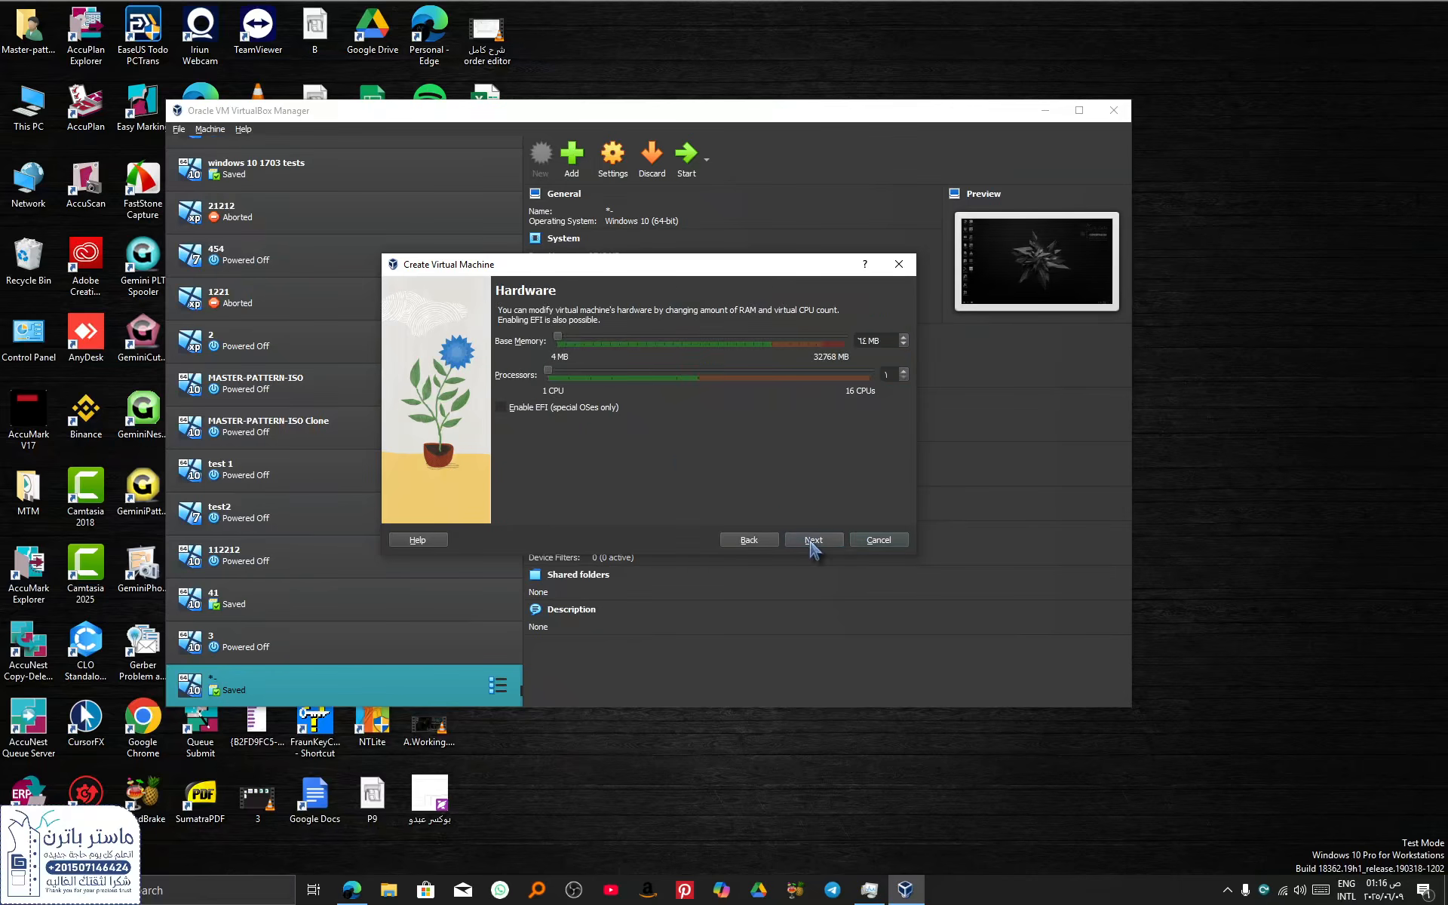
Give the new machine 10092 MB of base memory and 6 processors, keep the 2.00 GB virtual hard disk and finish creating it.
left_click_drag(559, 337, 648, 338)
left_click_drag(548, 370, 652, 375)
left_click(813, 541)
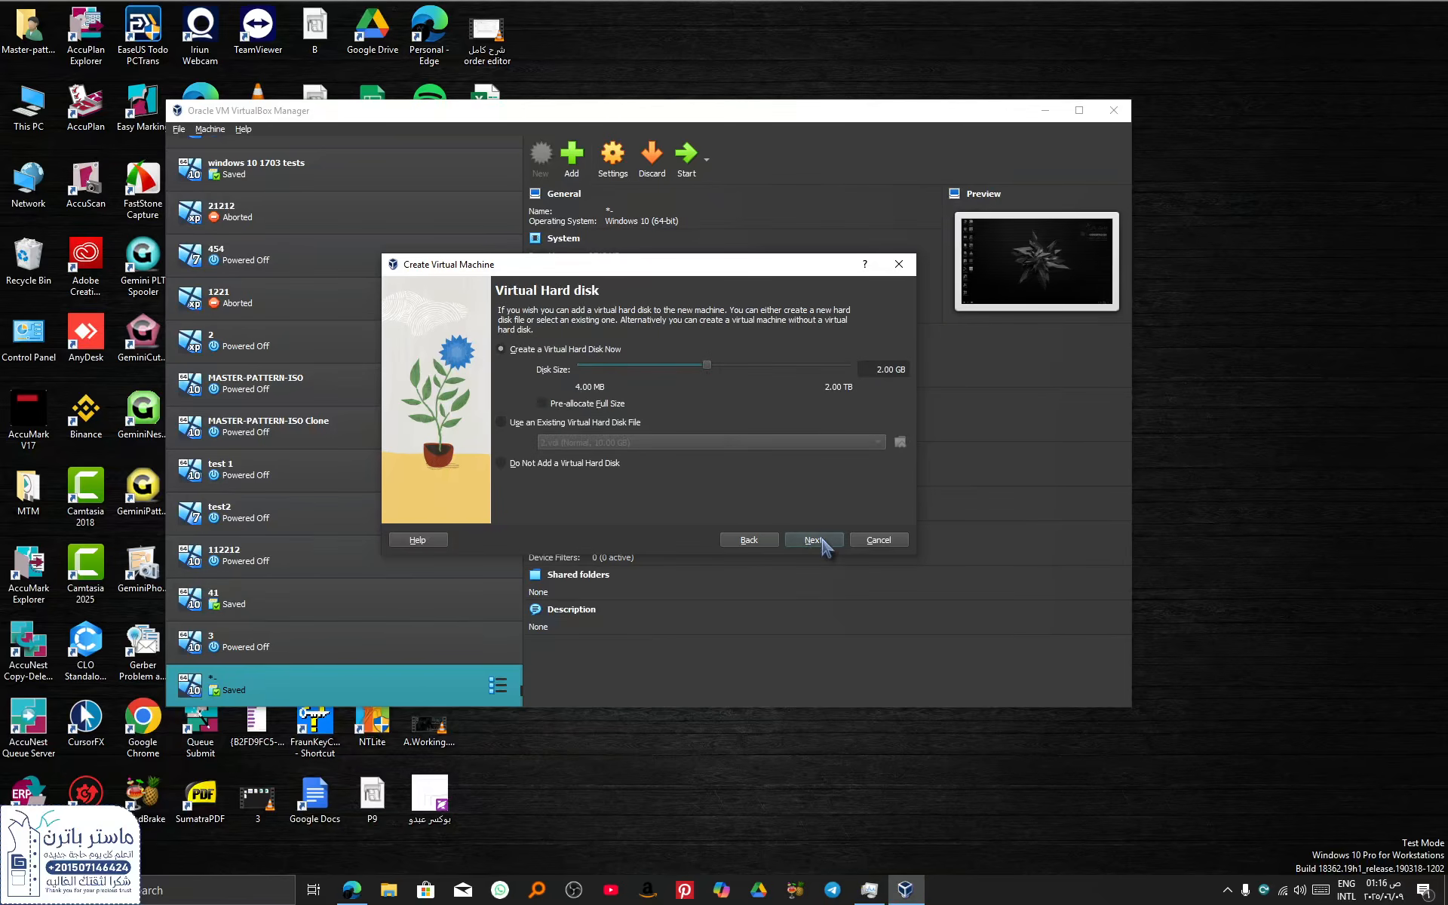
left_click(818, 540)
left_click(819, 540)
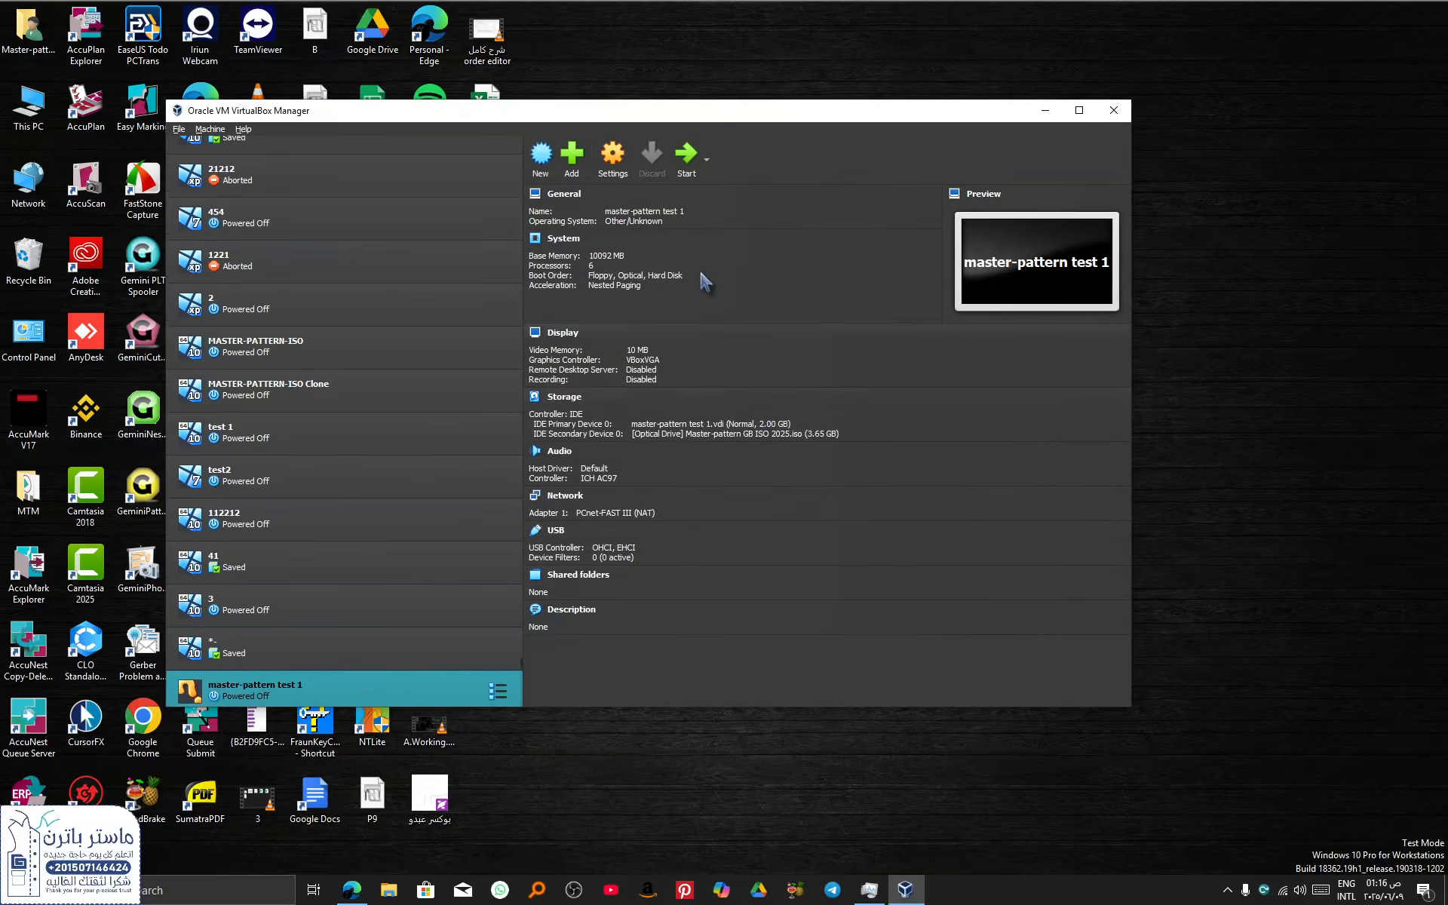
Start "master-pattern test 1", dismiss the notification panel and try to boot Win10XPE x64 from the Windows Boot Manager.
left_click(689, 174)
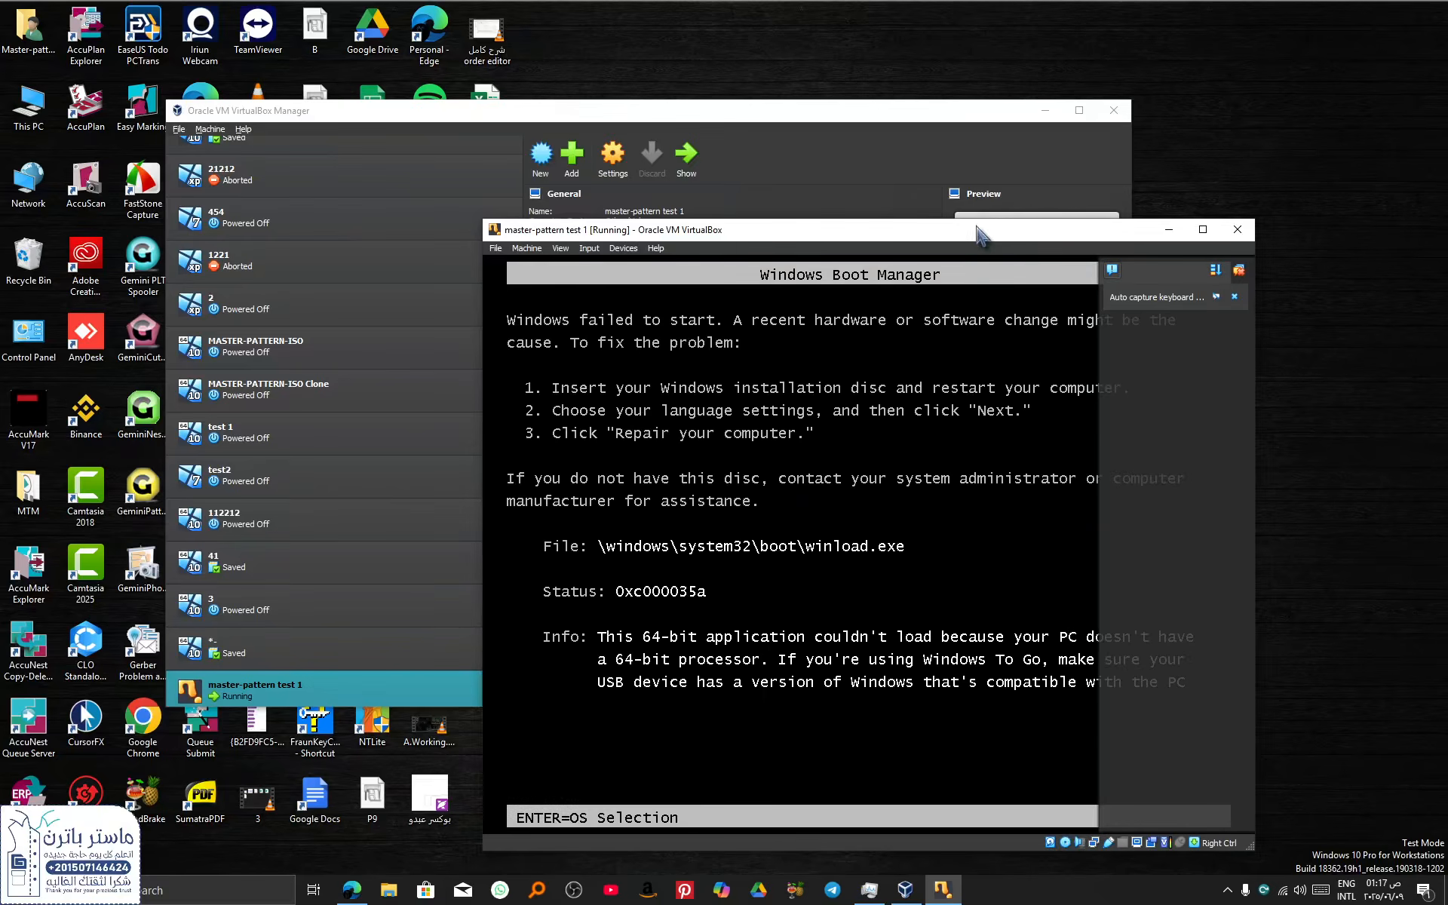
left_click_drag(978, 232, 705, 89)
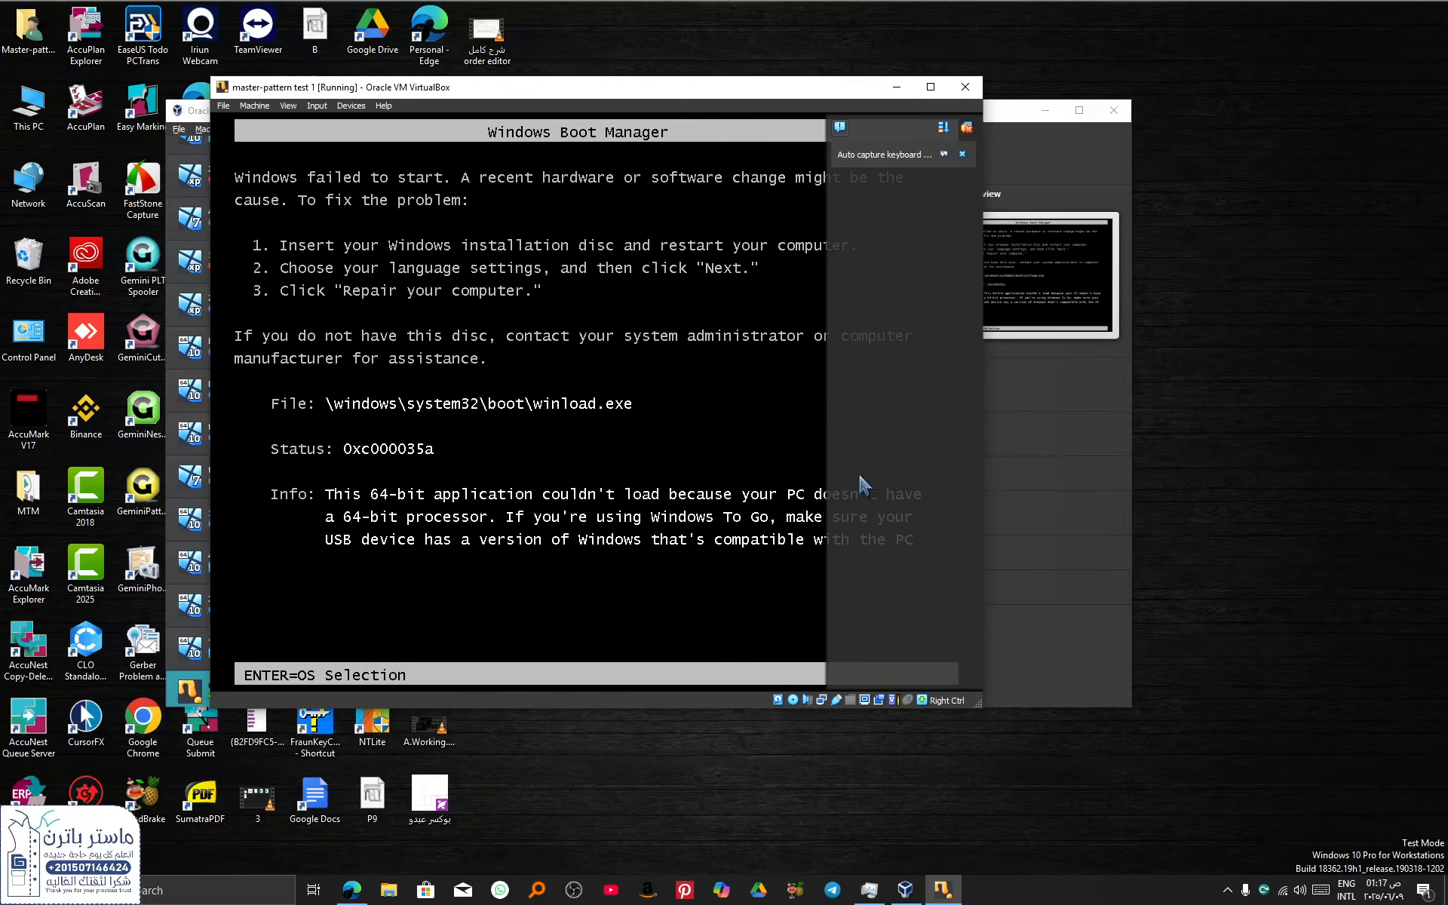
left_click(962, 153)
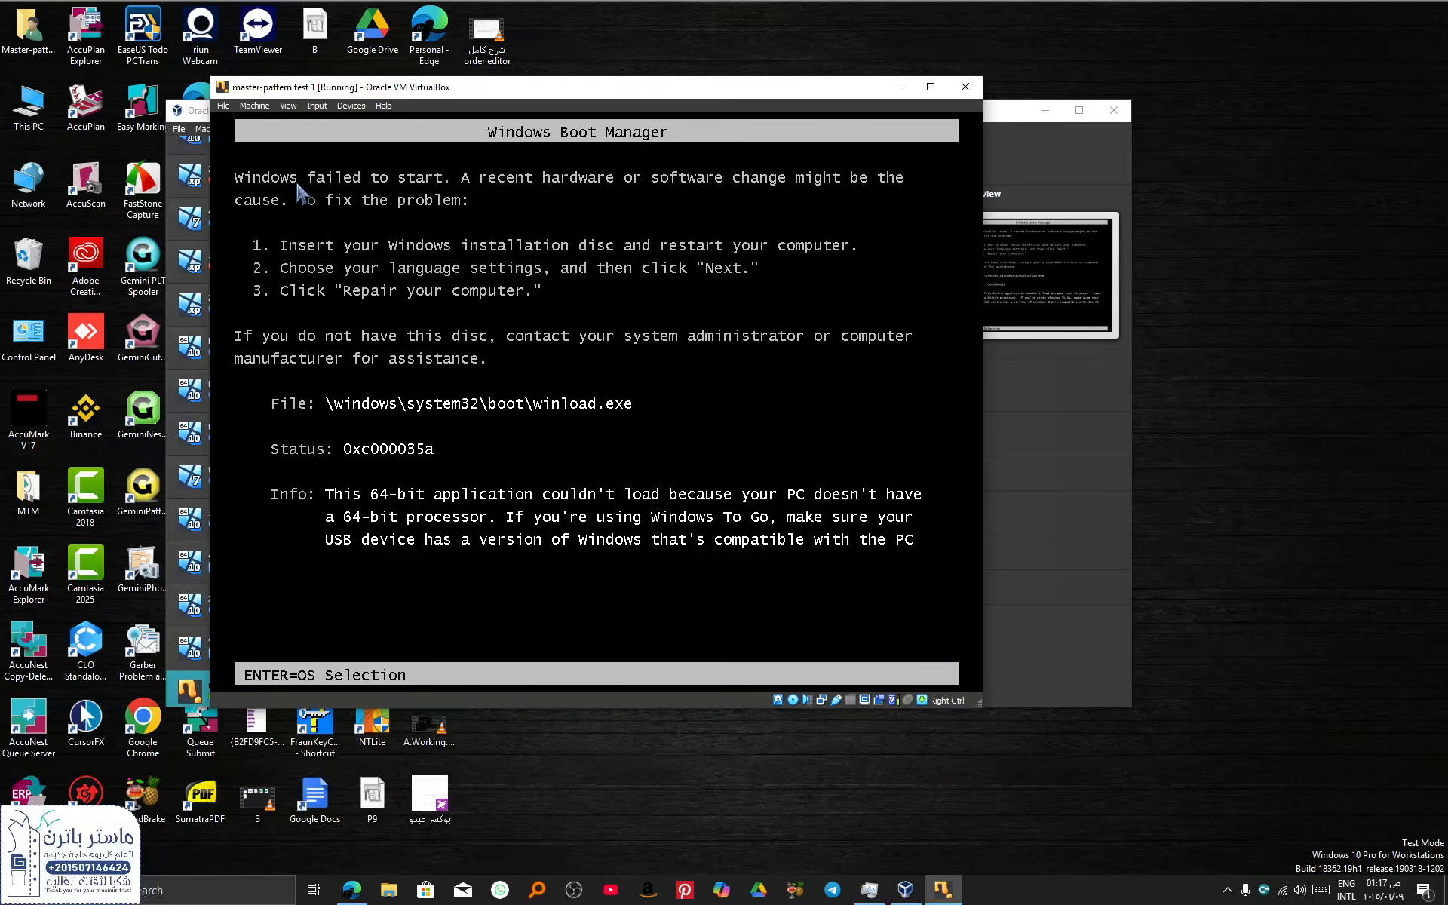
key("Return")
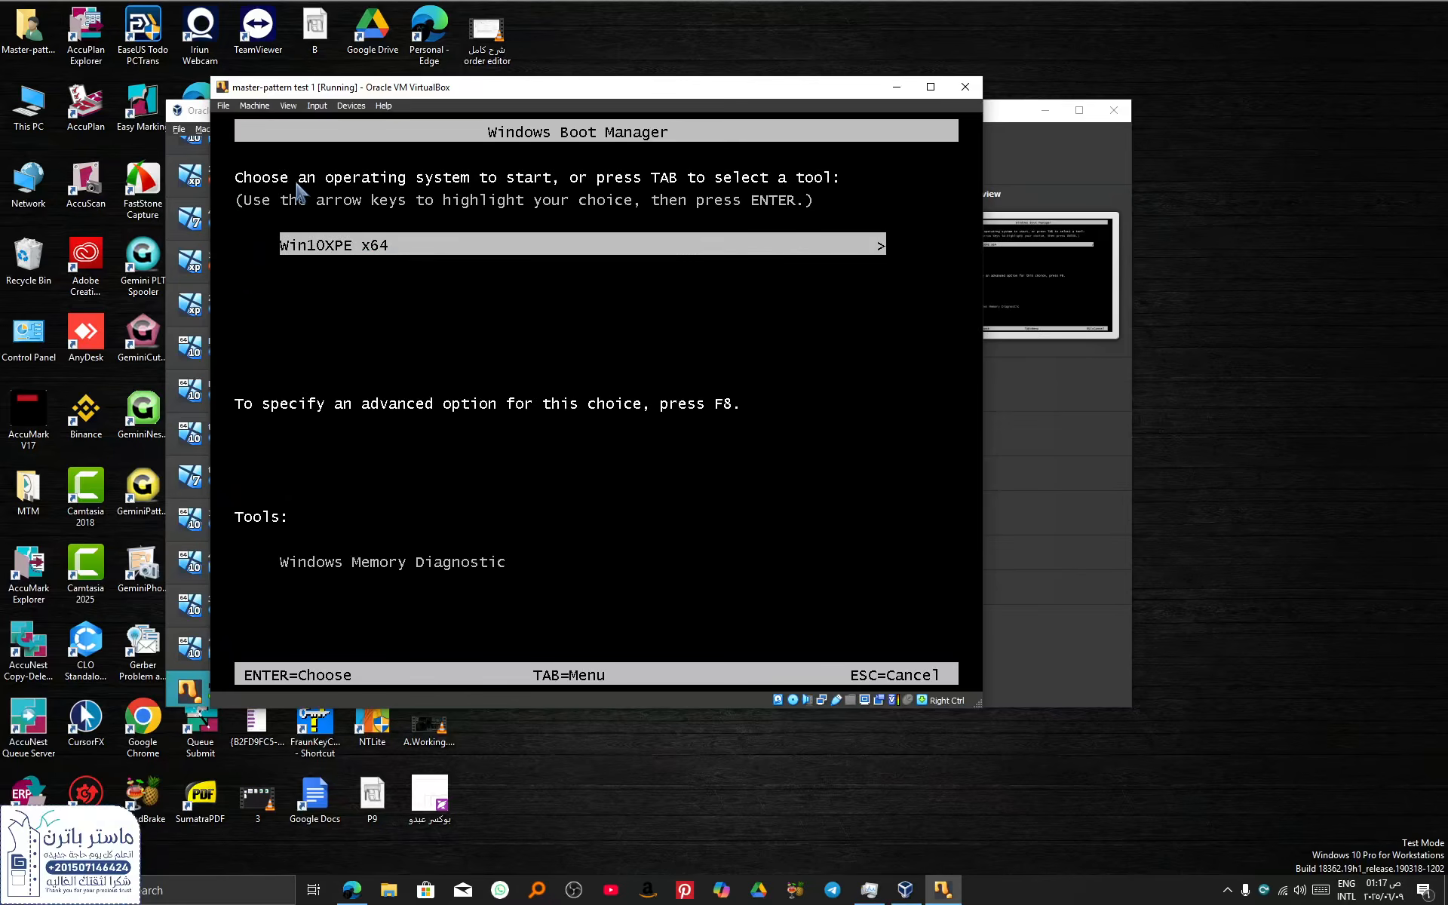
key("Return")
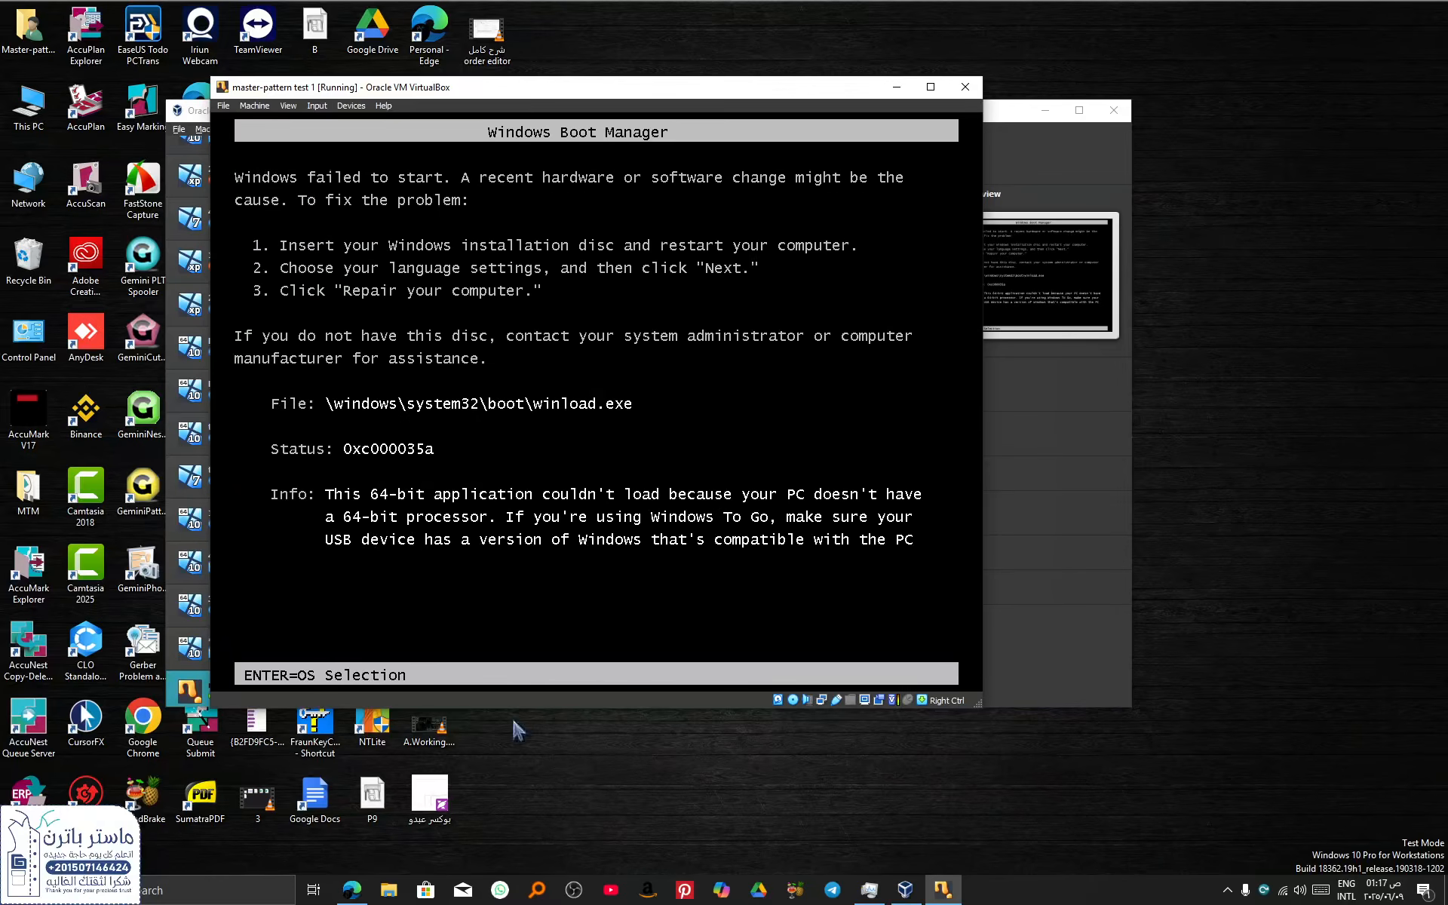
left_click(1228, 890)
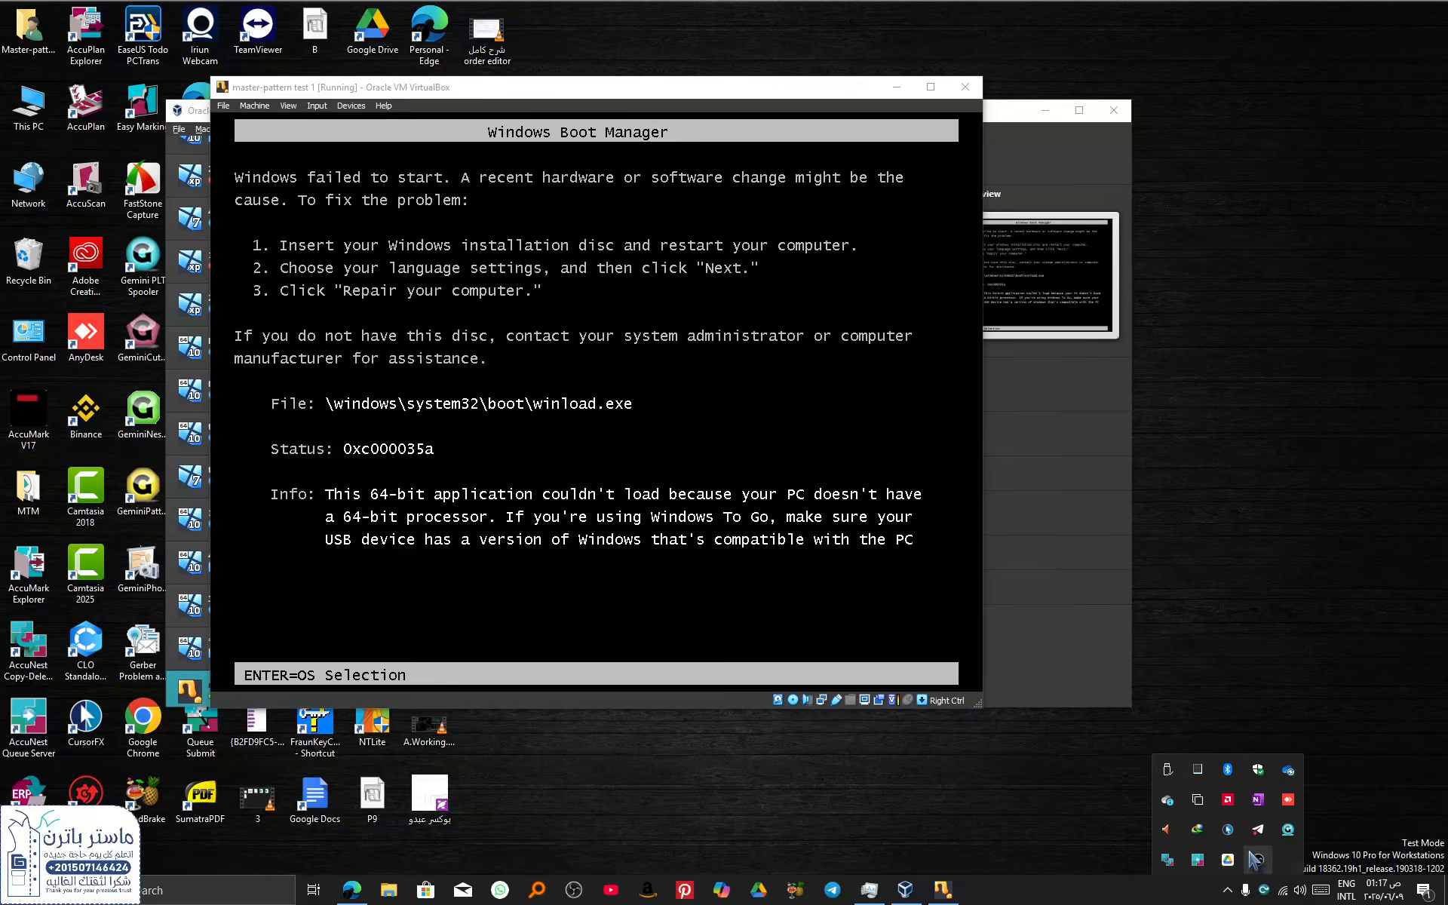
right_click(1258, 860)
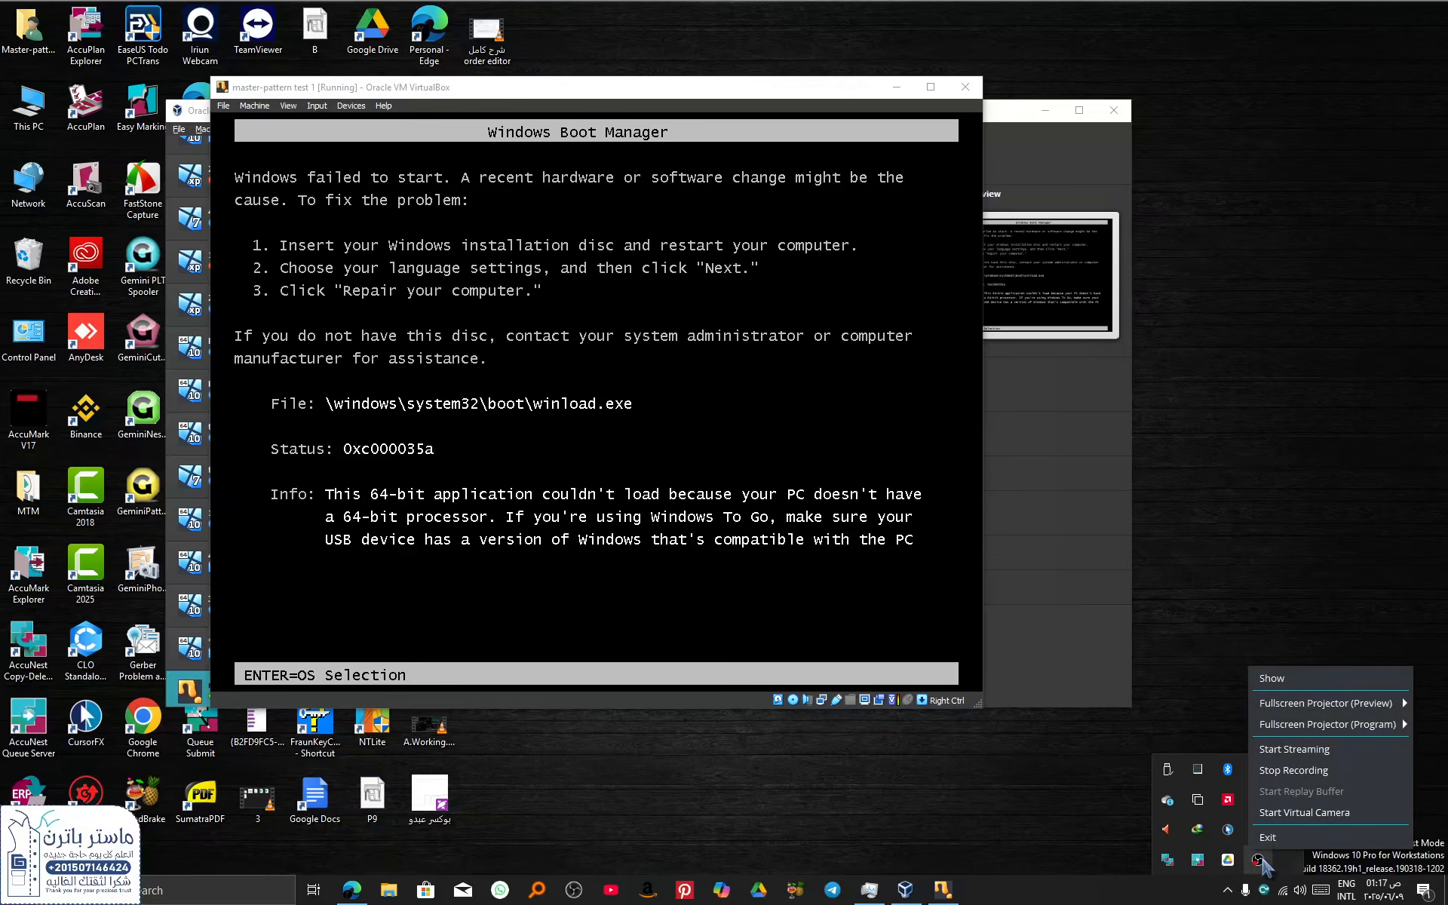
left_click(1272, 678)
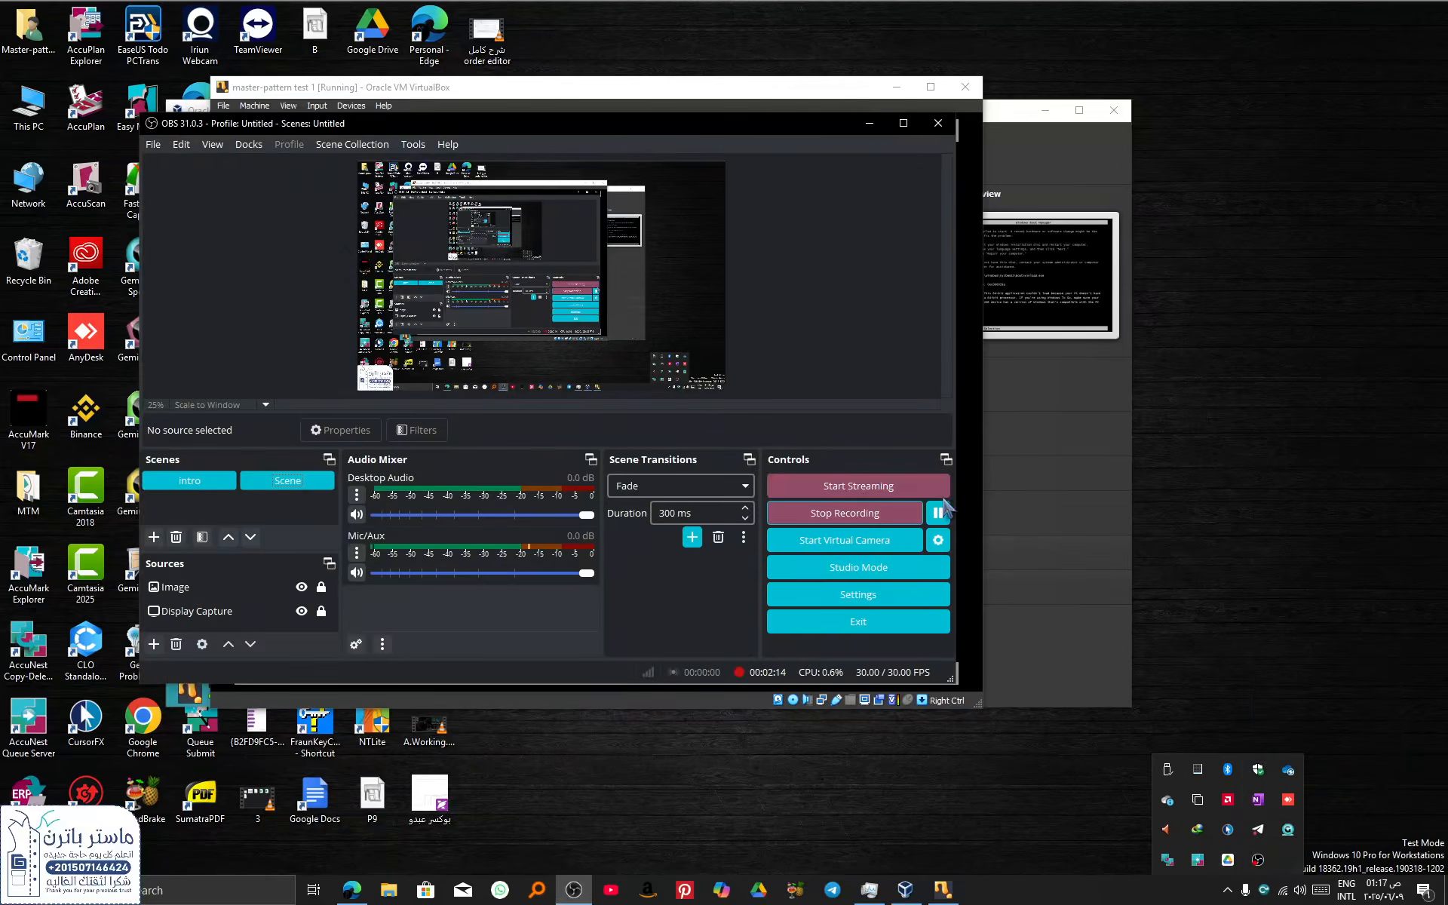
left_click(869, 124)
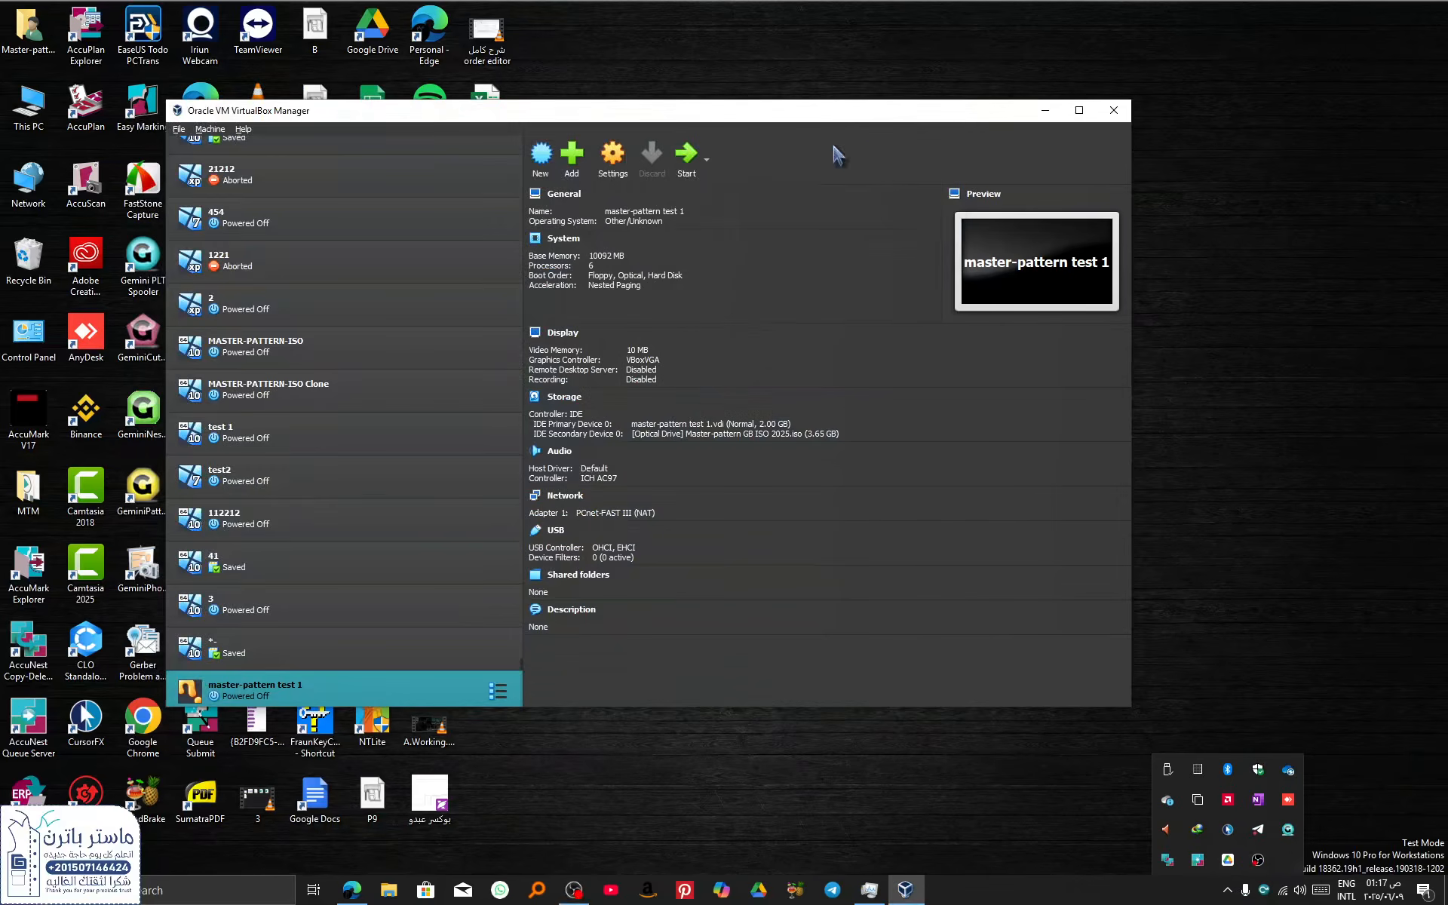
Begin a new virtual machine named "master-pattern-test2" using "Master-pattern GB ISO 2025.iso", with type Microsoft Windows and version Windows 10 (64-bit).
left_click(540, 156)
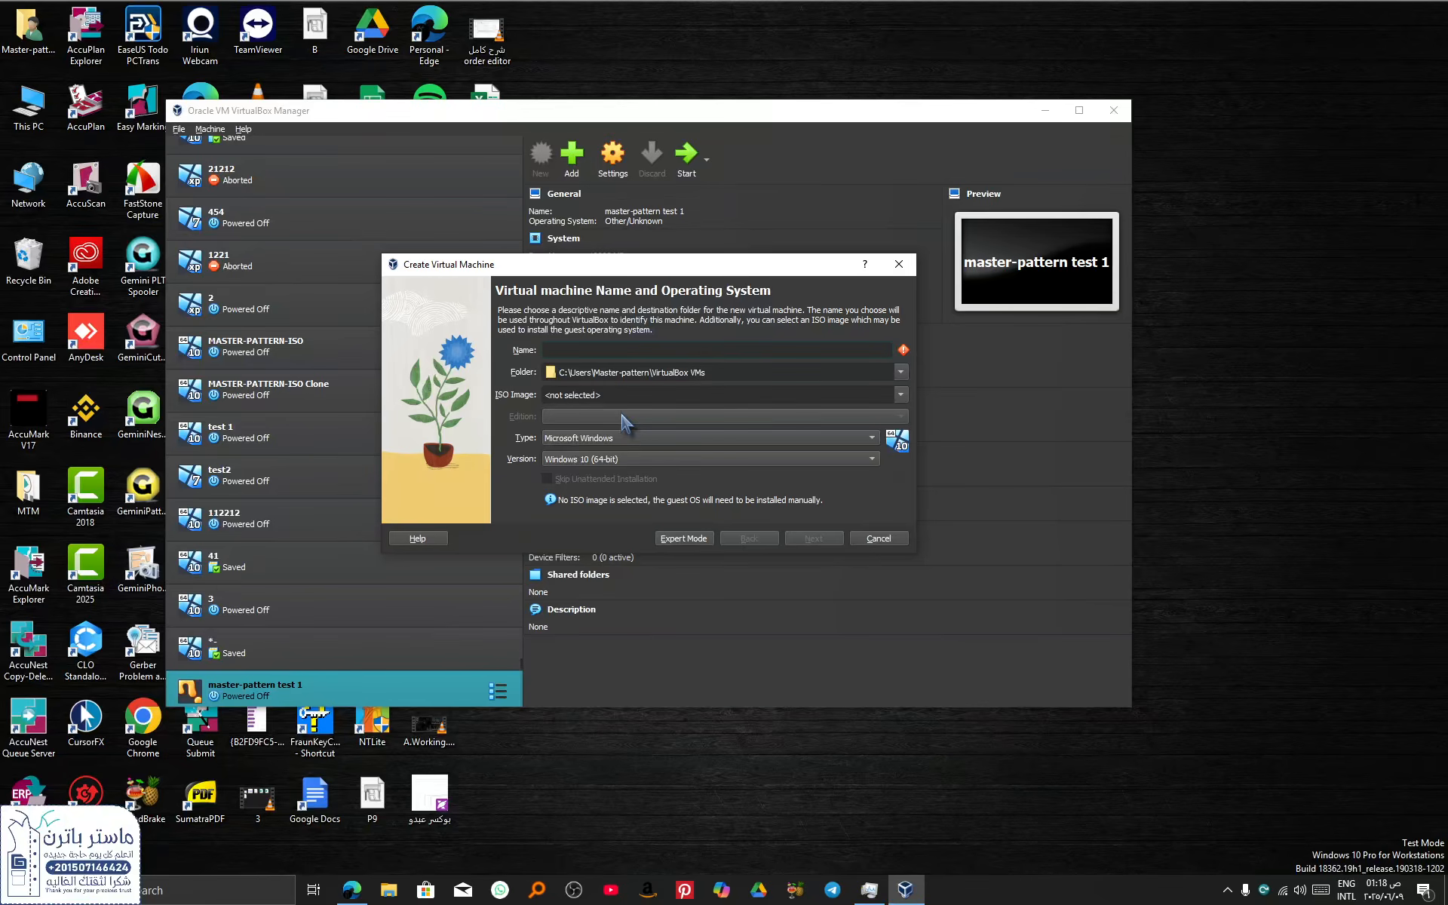
type("master-pattern-test2")
left_click(901, 395)
left_click(808, 445)
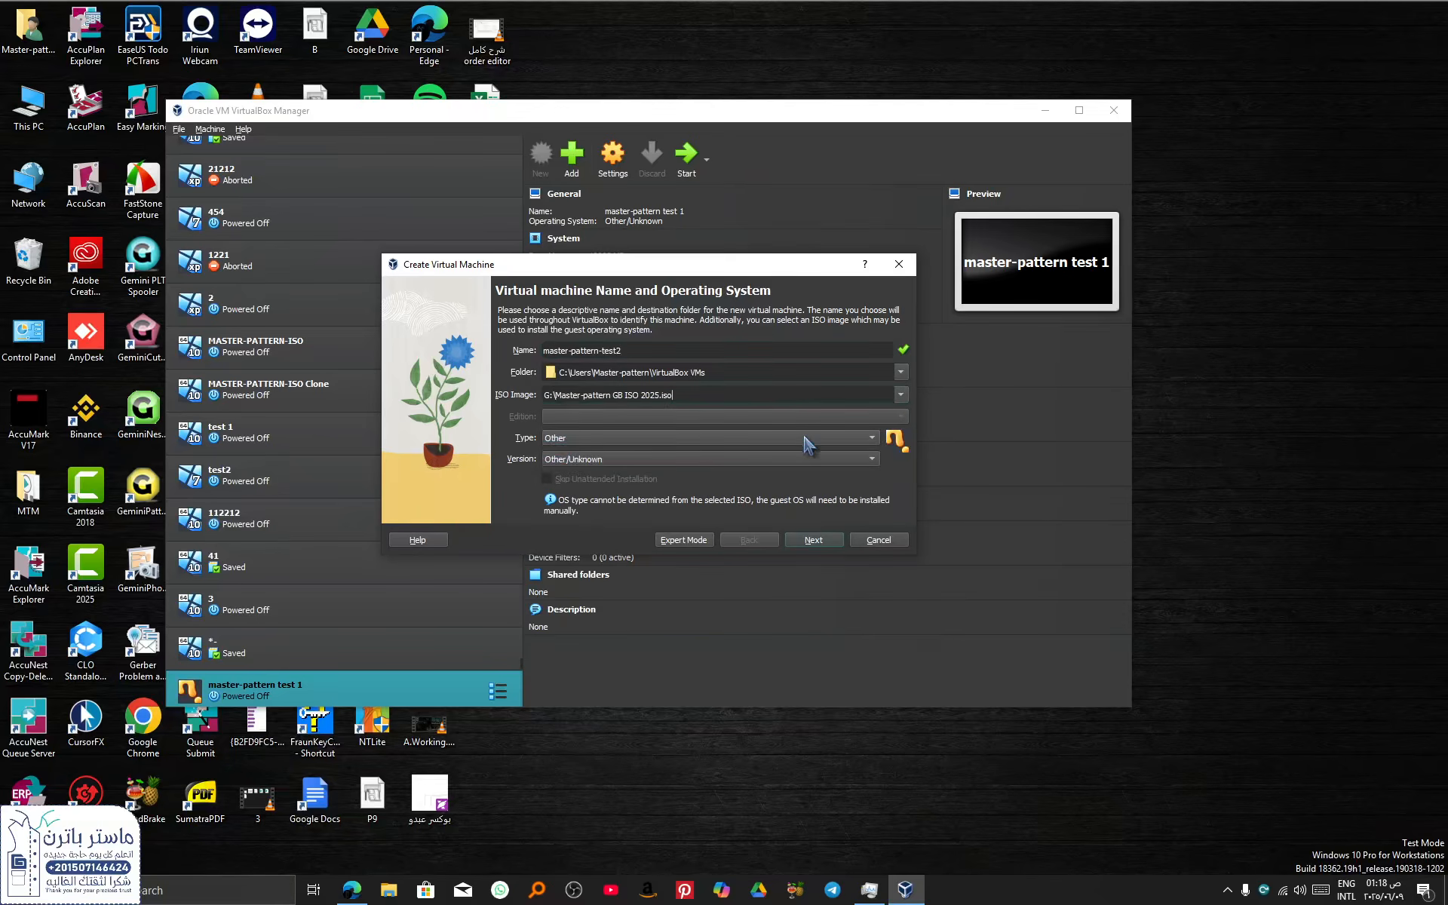
left_click(864, 440)
left_click(721, 344)
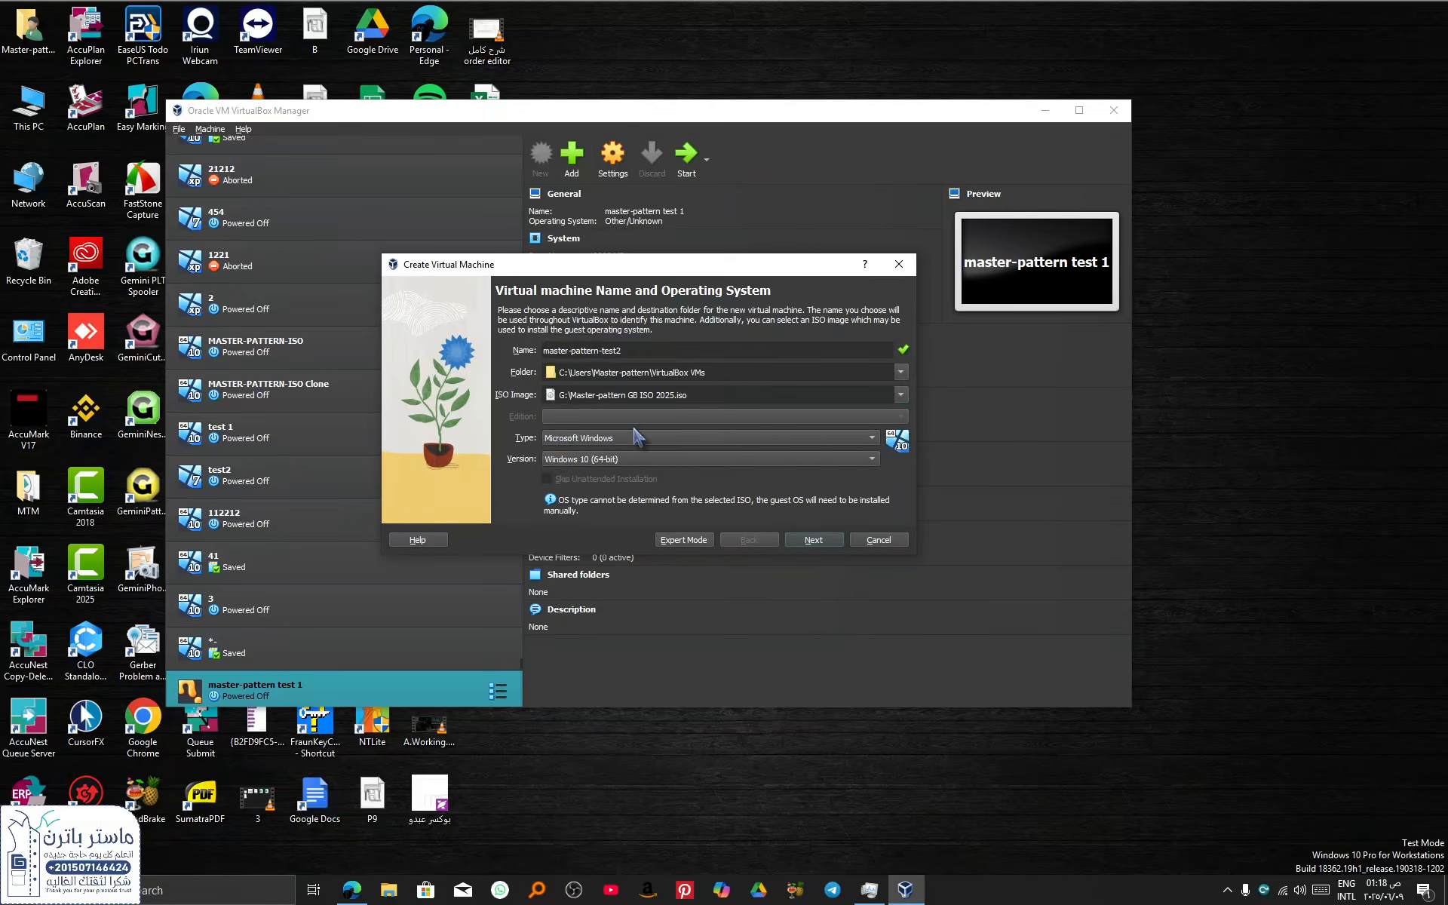
left_click(636, 460)
left_click(636, 460)
left_click(814, 540)
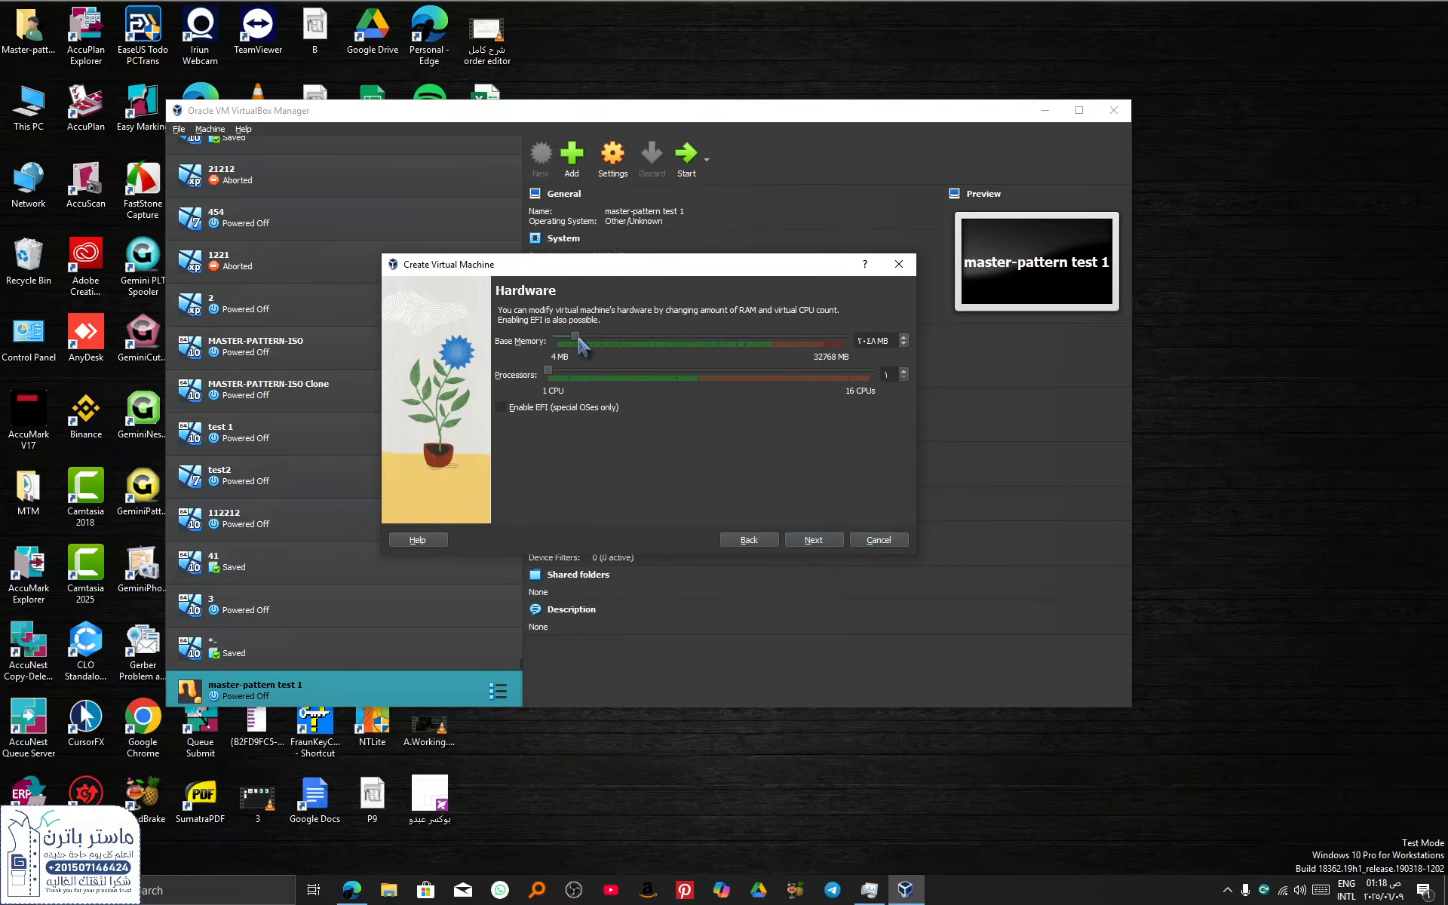
Assign 11213 MB of base memory and 6 processors, keep the 50.00 GB virtual hard disk and finish creating the machine.
left_click_drag(578, 347, 663, 349)
left_click_drag(548, 371, 655, 370)
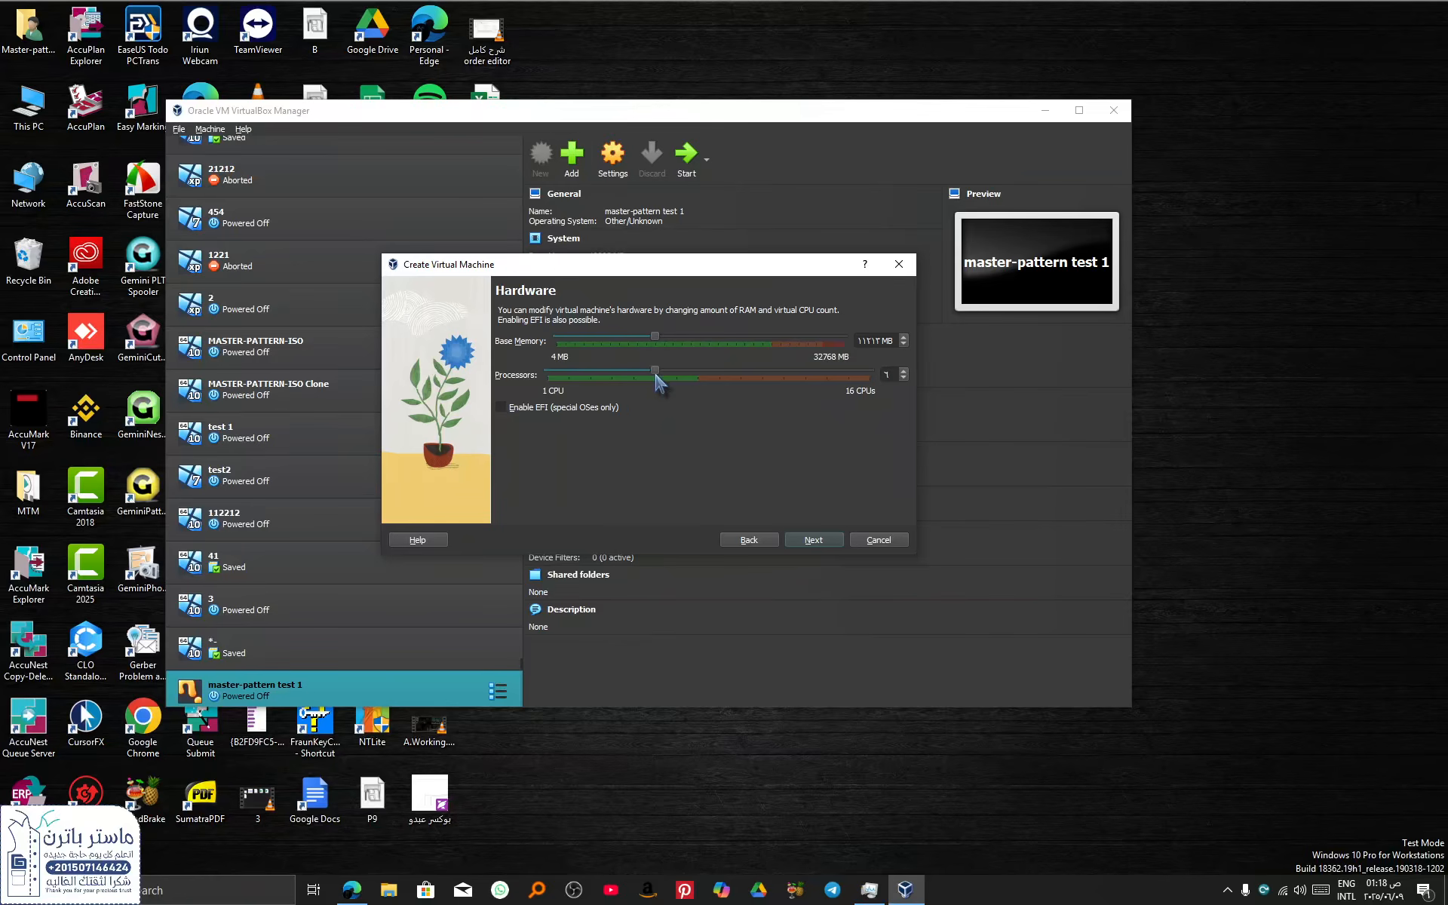
left_click(812, 540)
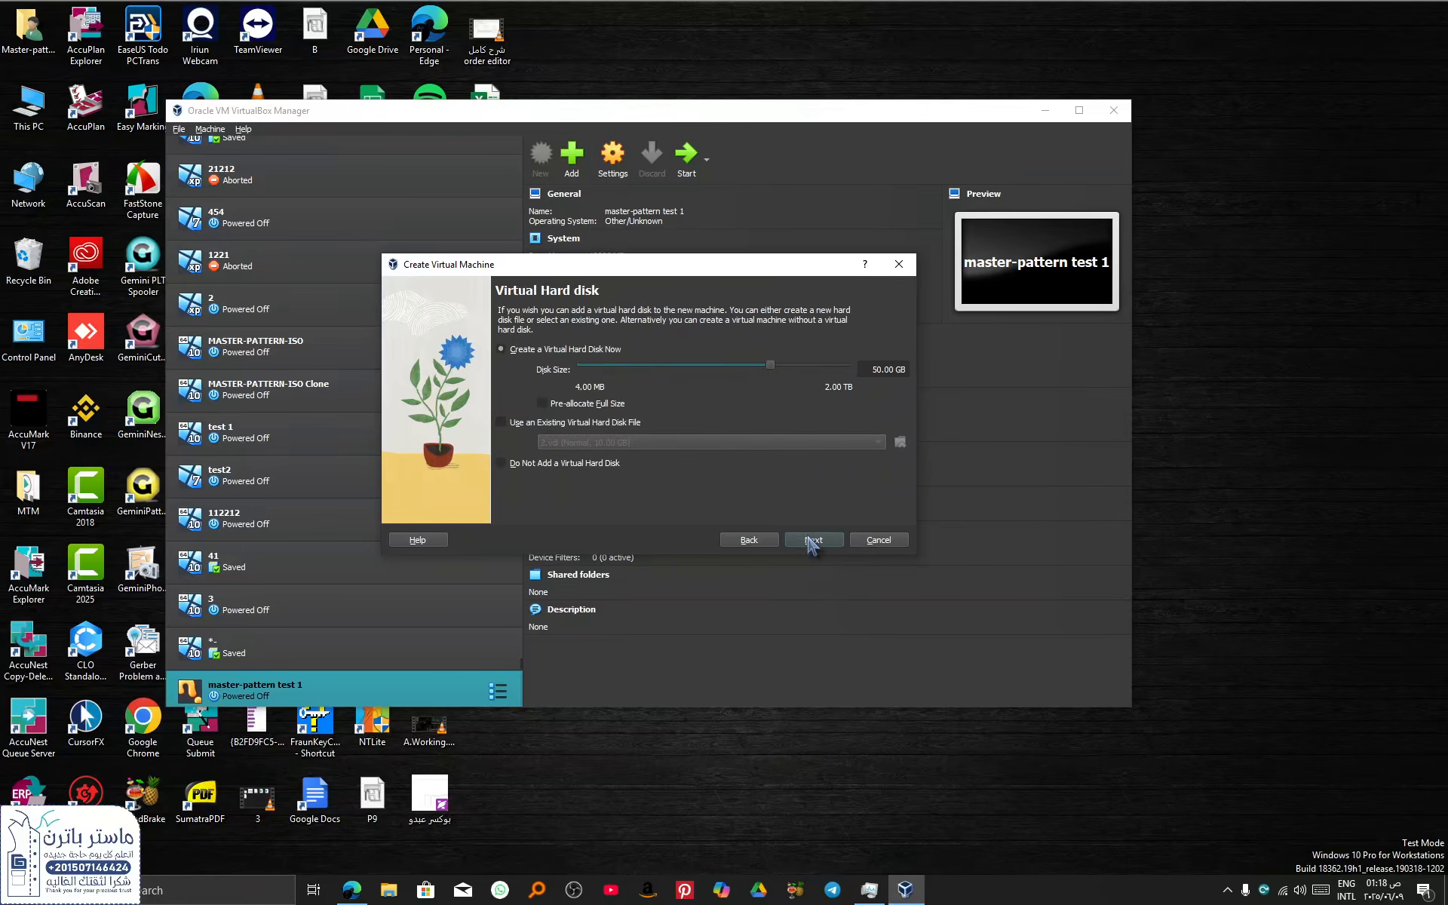
left_click(812, 540)
left_click(813, 540)
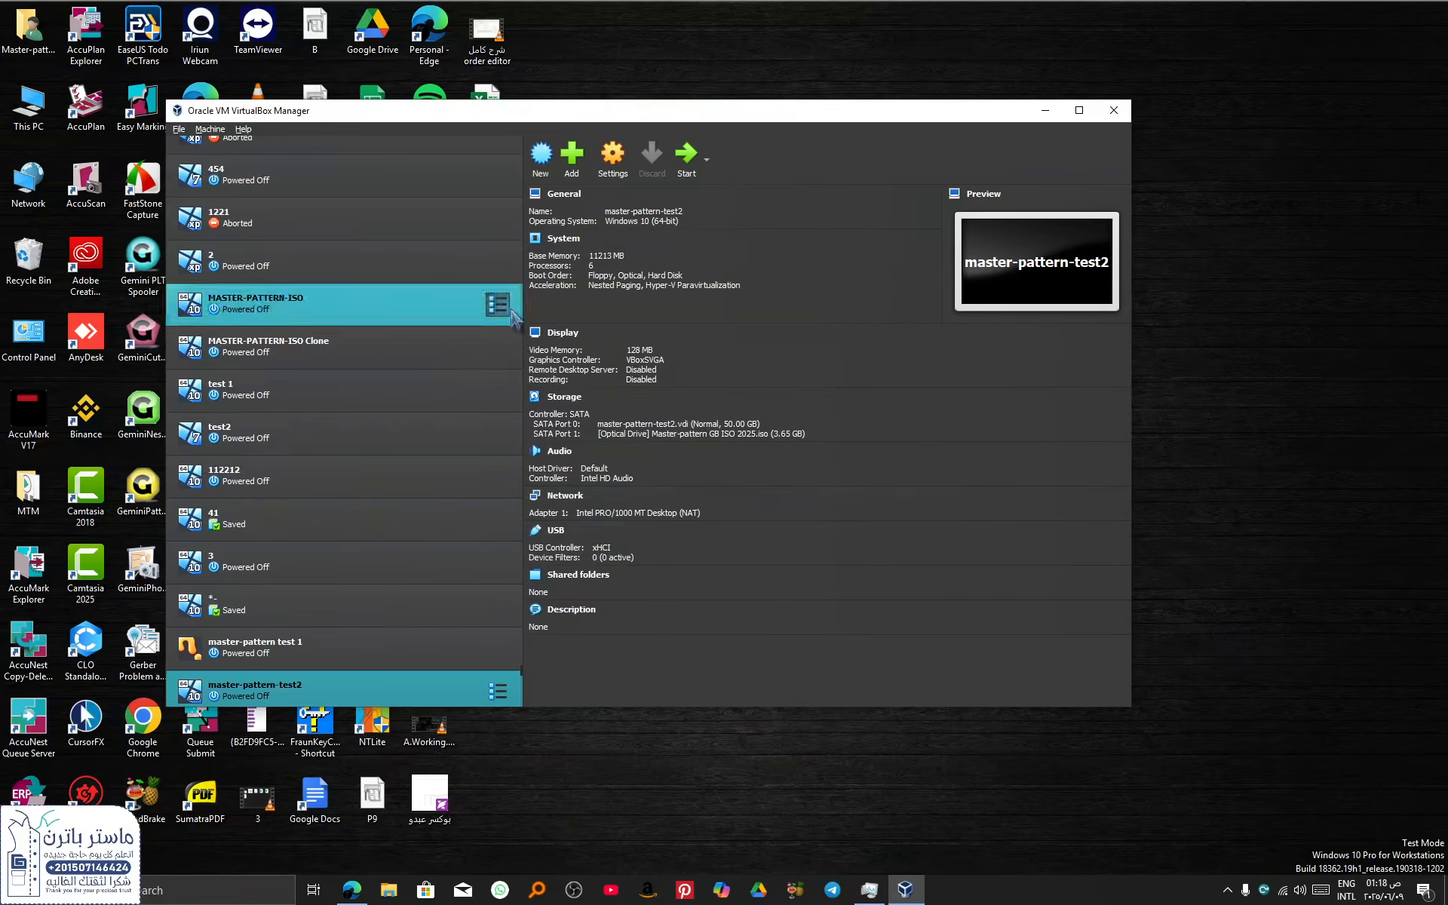
Start "master-pattern-test2", dismiss its notifications and reposition its window on the desktop while it boots.
left_click(687, 158)
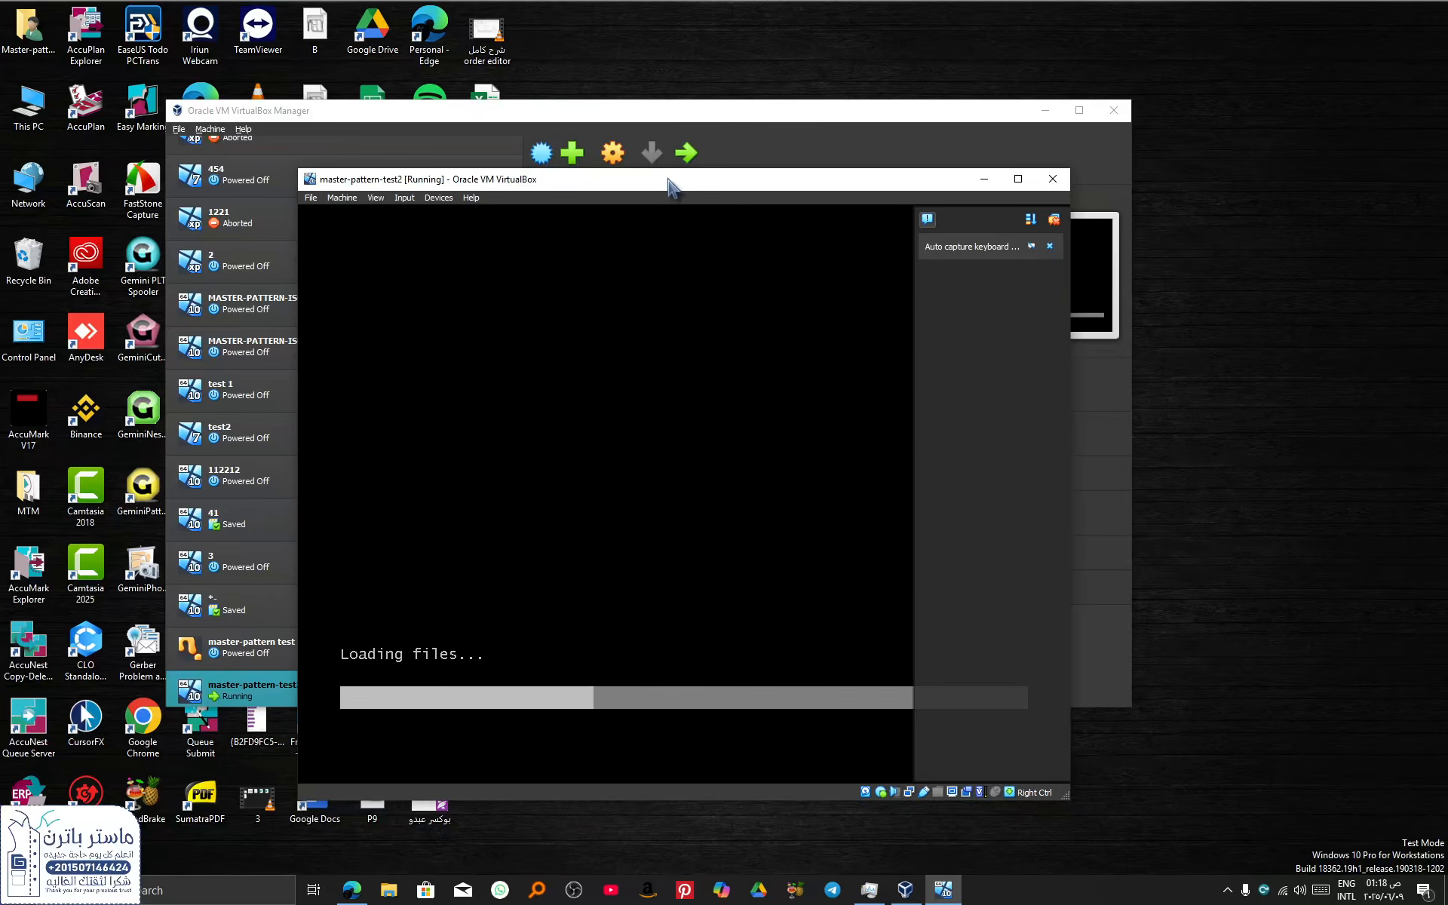
left_click_drag(672, 178, 548, 92)
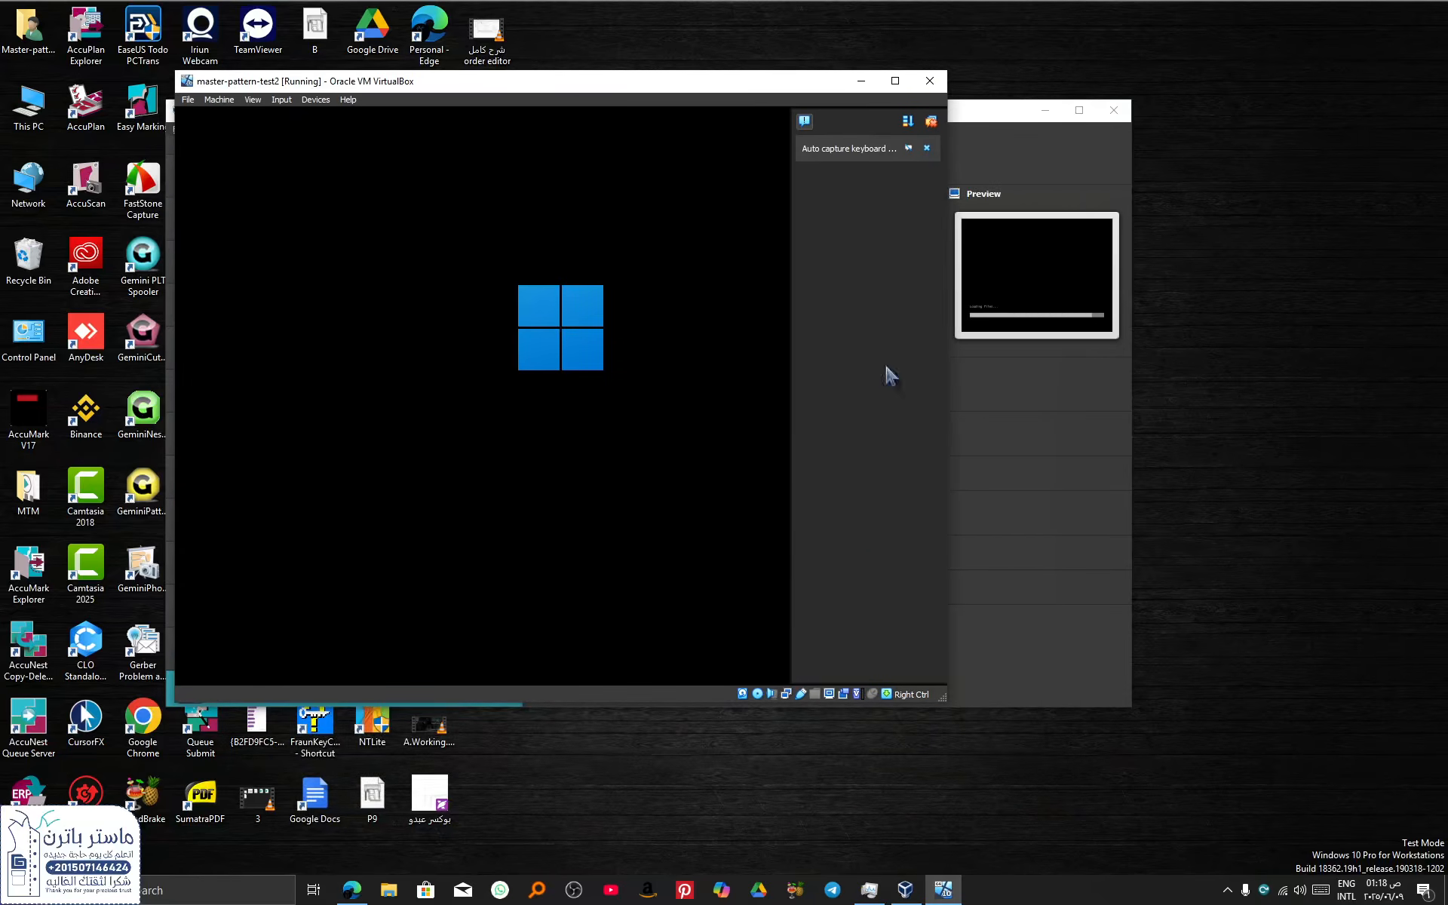
left_click(931, 123)
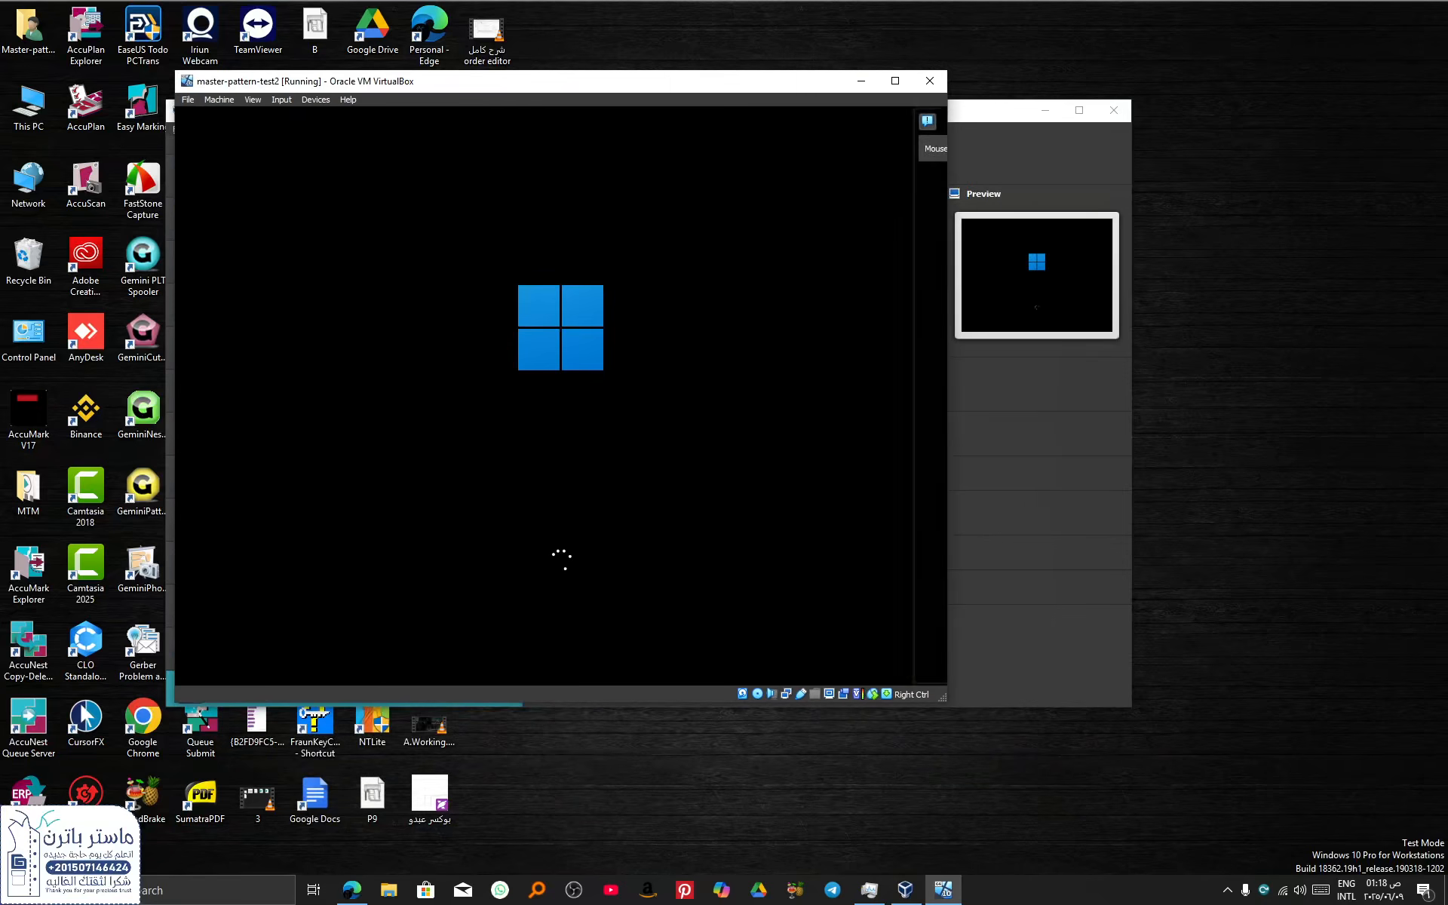
left_click(927, 148)
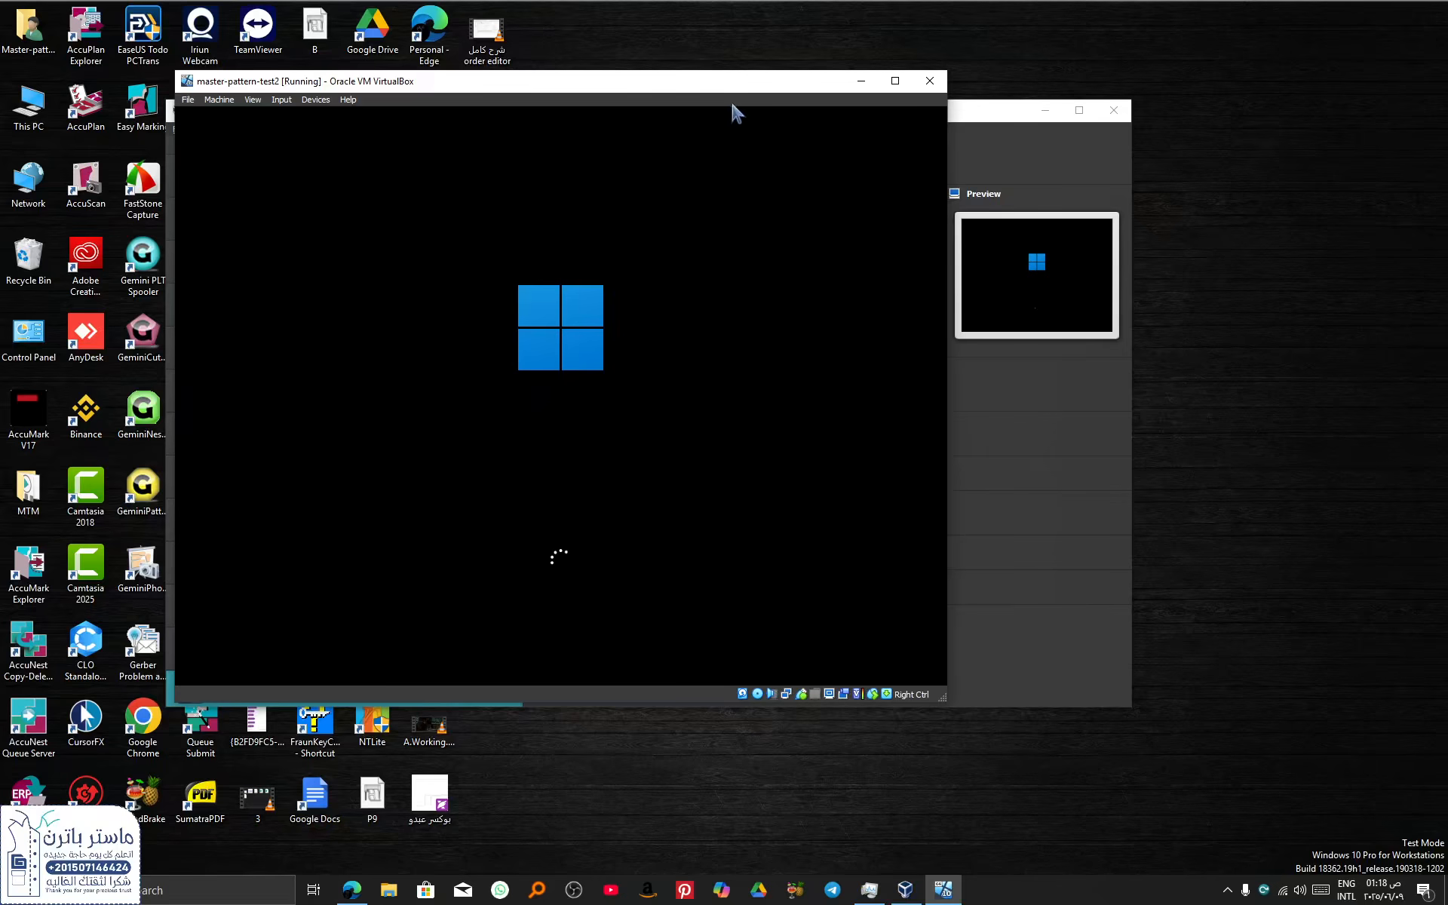
left_click_drag(743, 83, 898, 93)
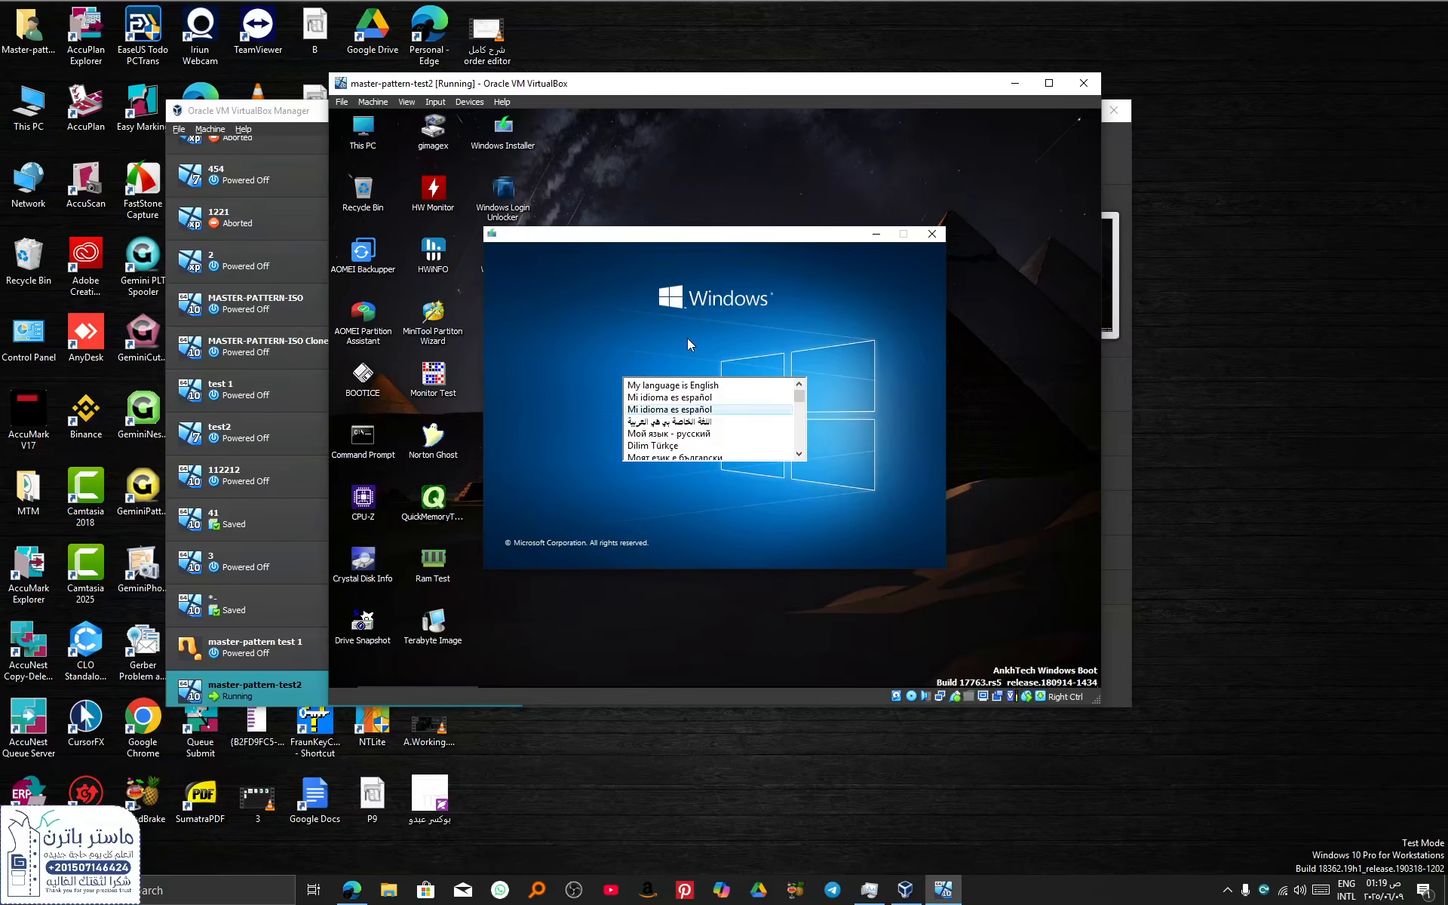
Choose English as the Windows Setup language, accept the English (United States) and US keyboard settings, and start the installation without a product key.
left_click_drag(593, 237, 672, 216)
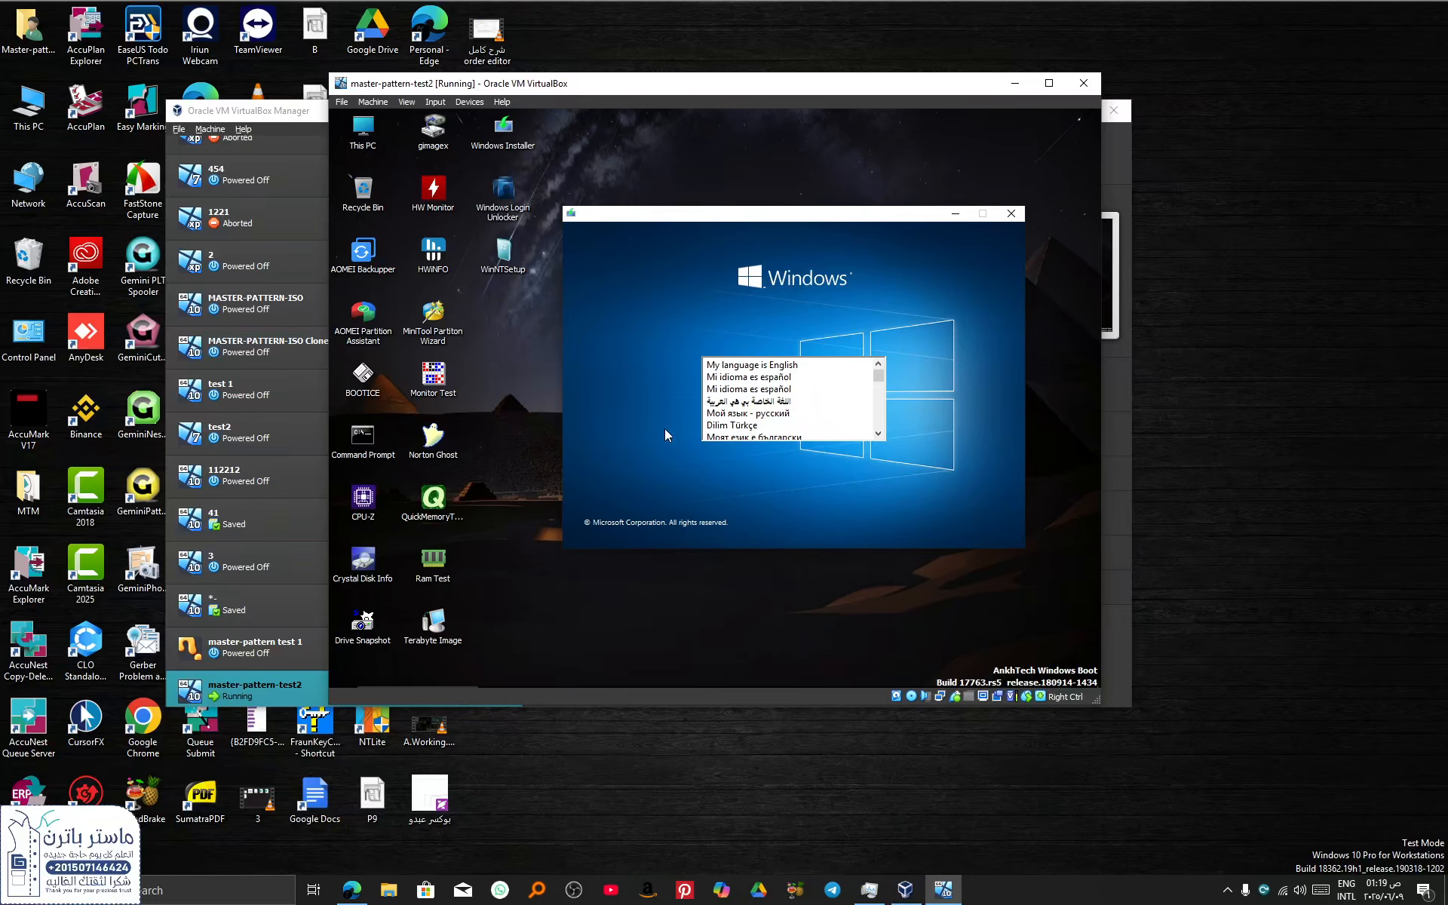
left_click(716, 368)
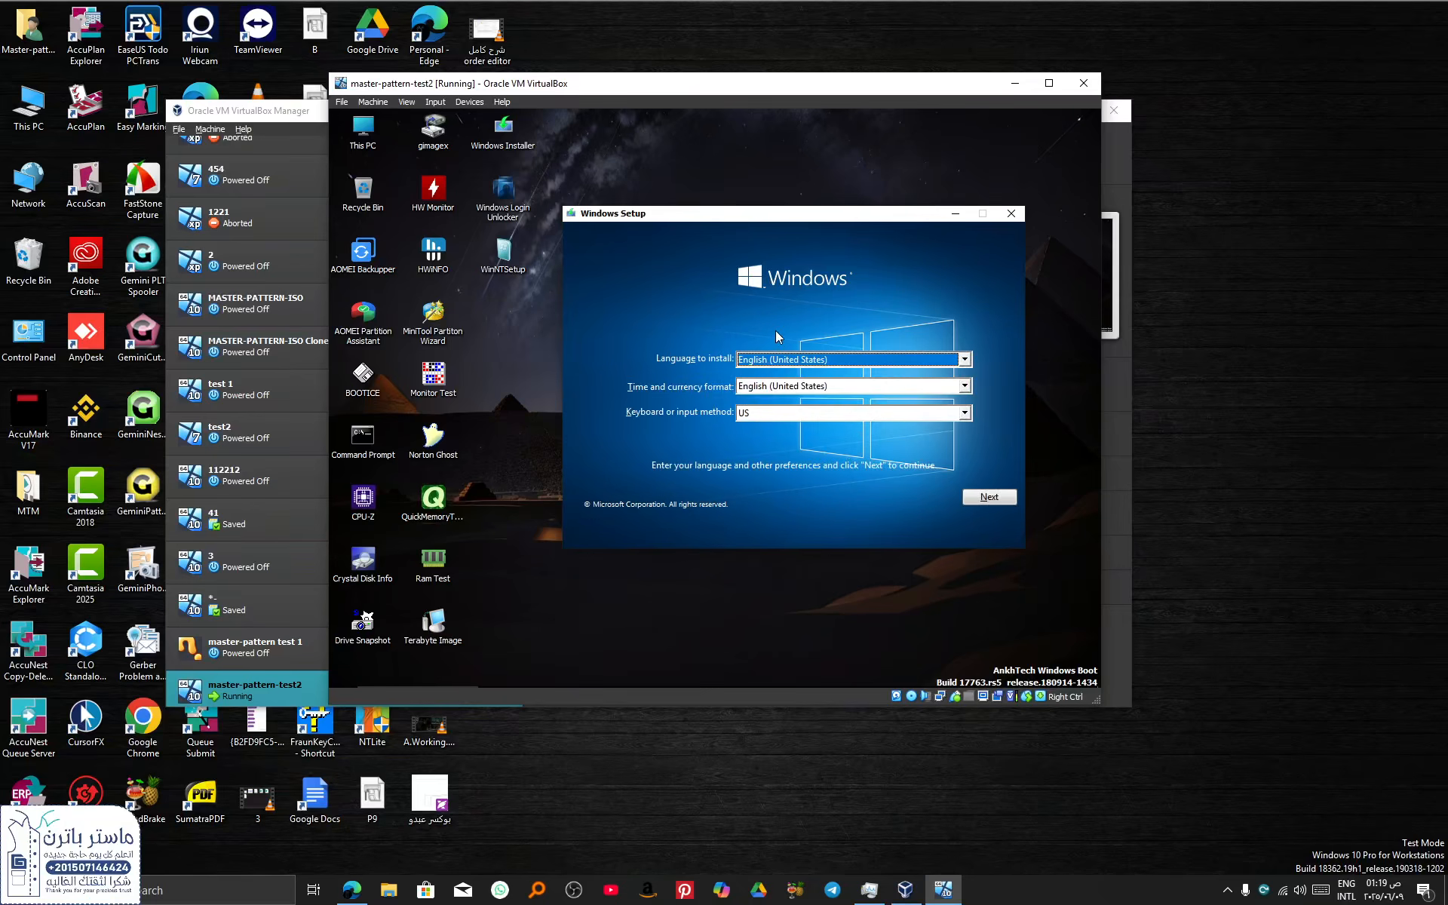
left_click(987, 499)
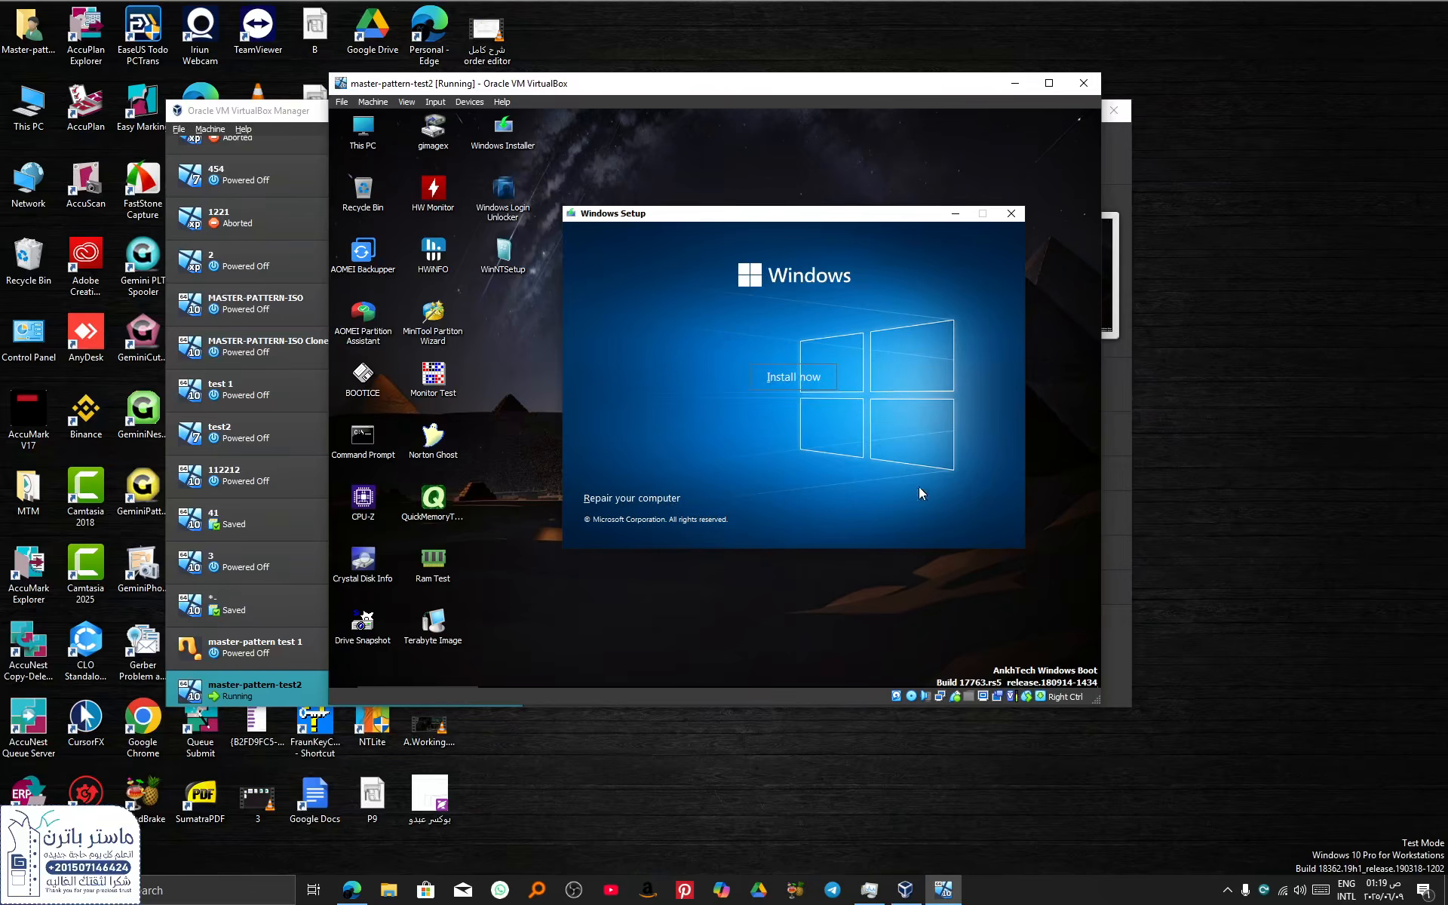
left_click(804, 379)
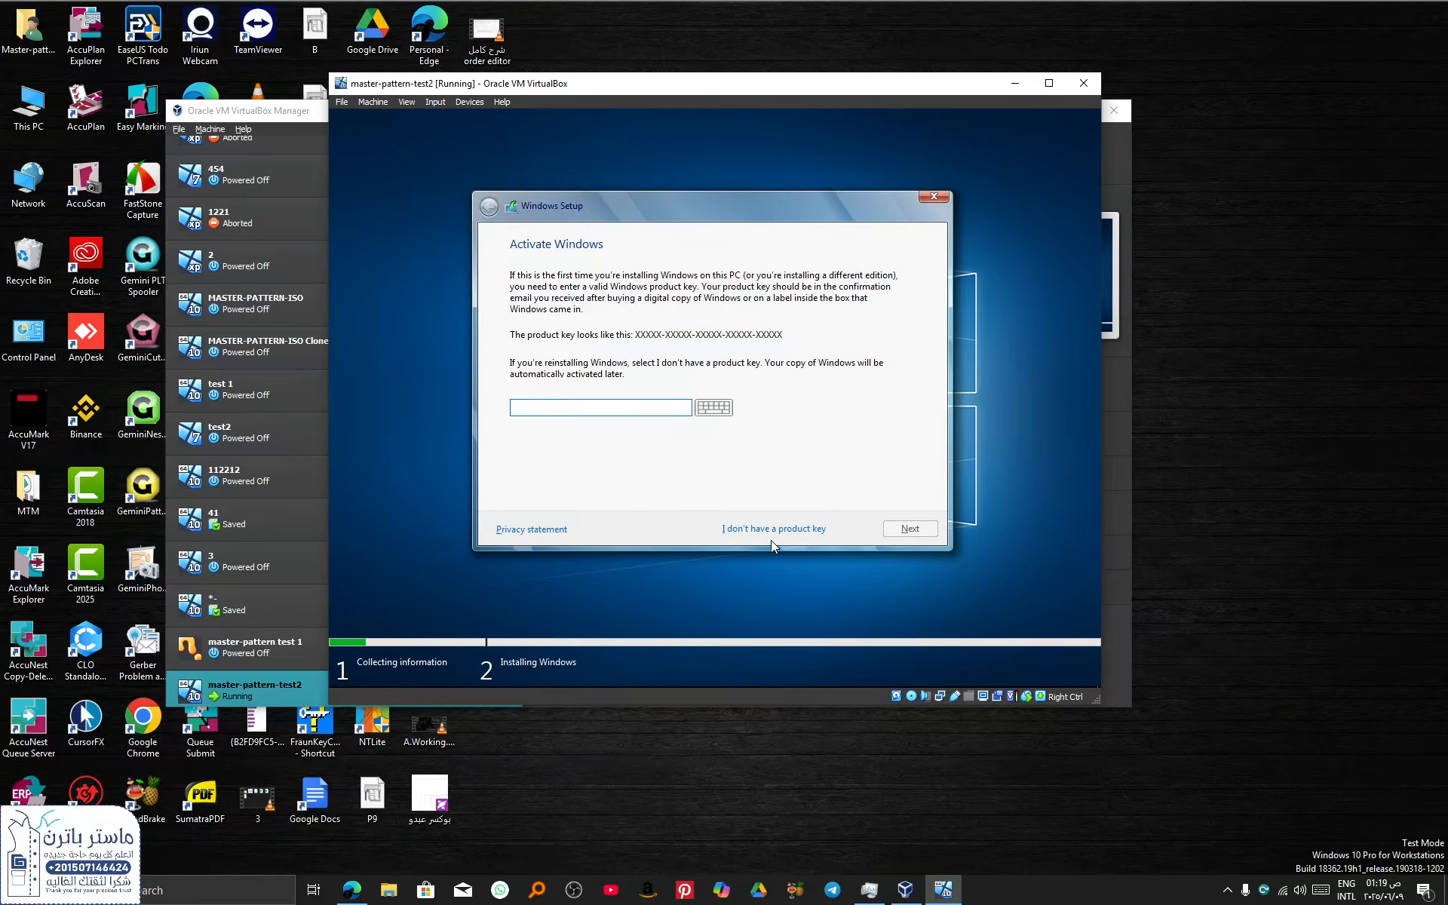
left_click(771, 532)
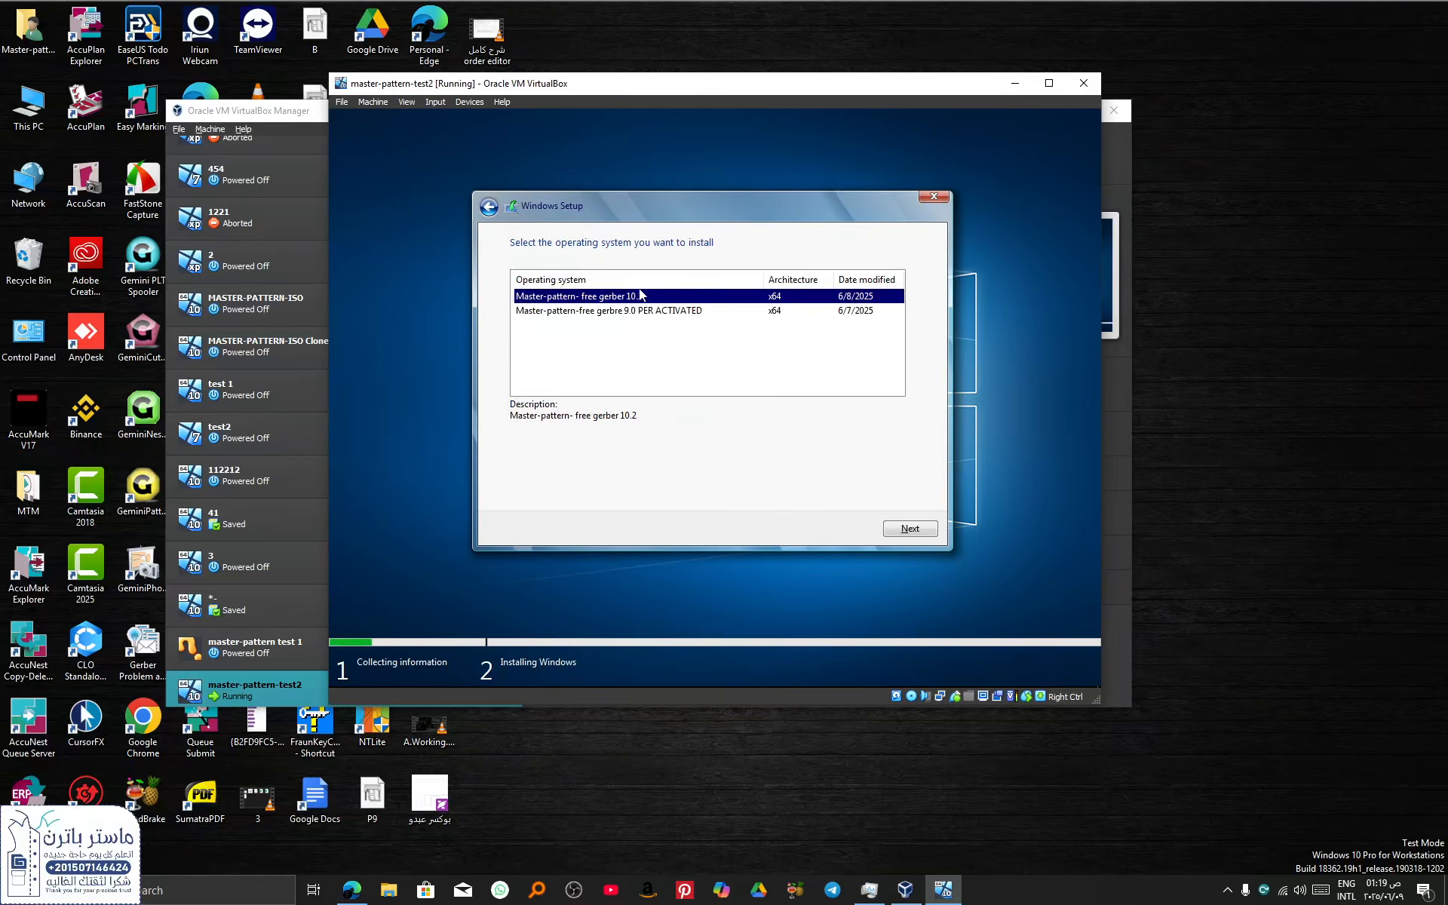
Choose "Master-pattern-free gerbre 9.0 PER ACTIVATED" as the operating system to install and continue.
left_click(604, 310)
left_click(604, 302)
left_click(641, 311)
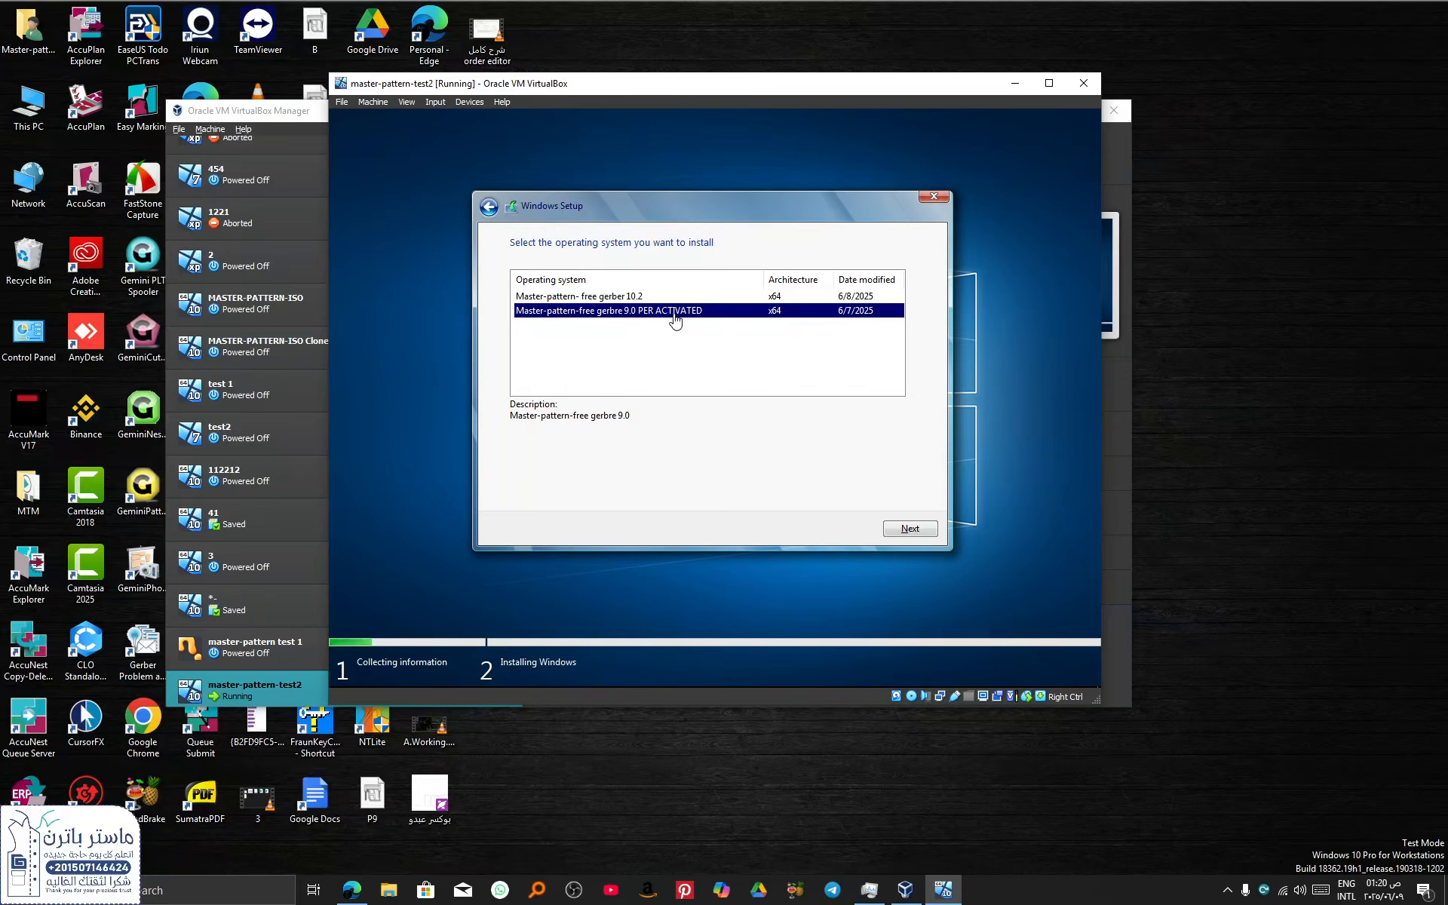
left_click(904, 529)
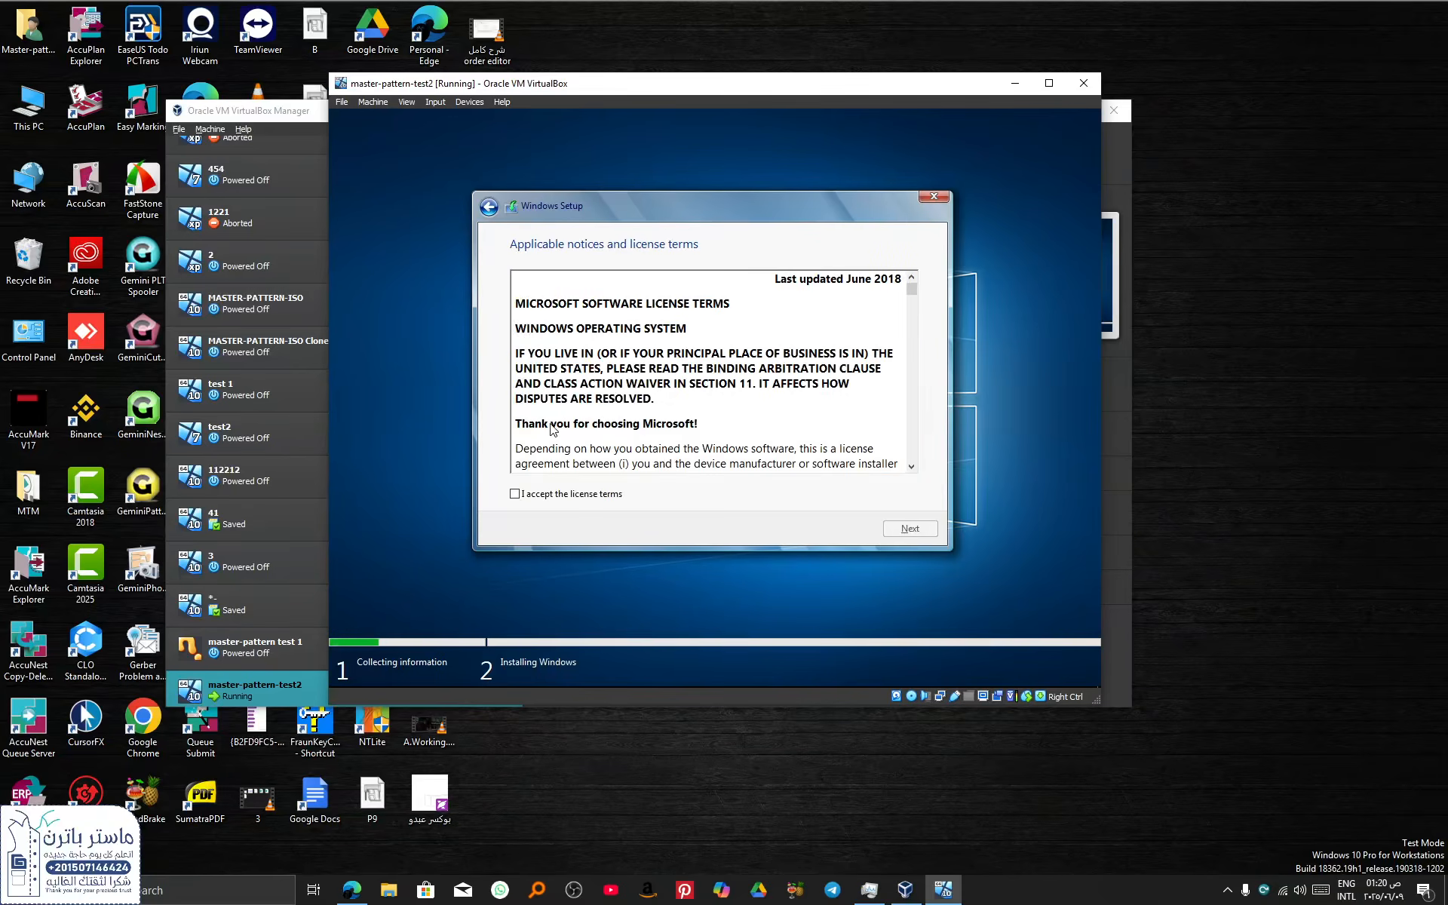
Accept the license terms and start a custom Windows-only installation on the unallocated space of Drive 0.
left_click(560, 499)
left_click(918, 530)
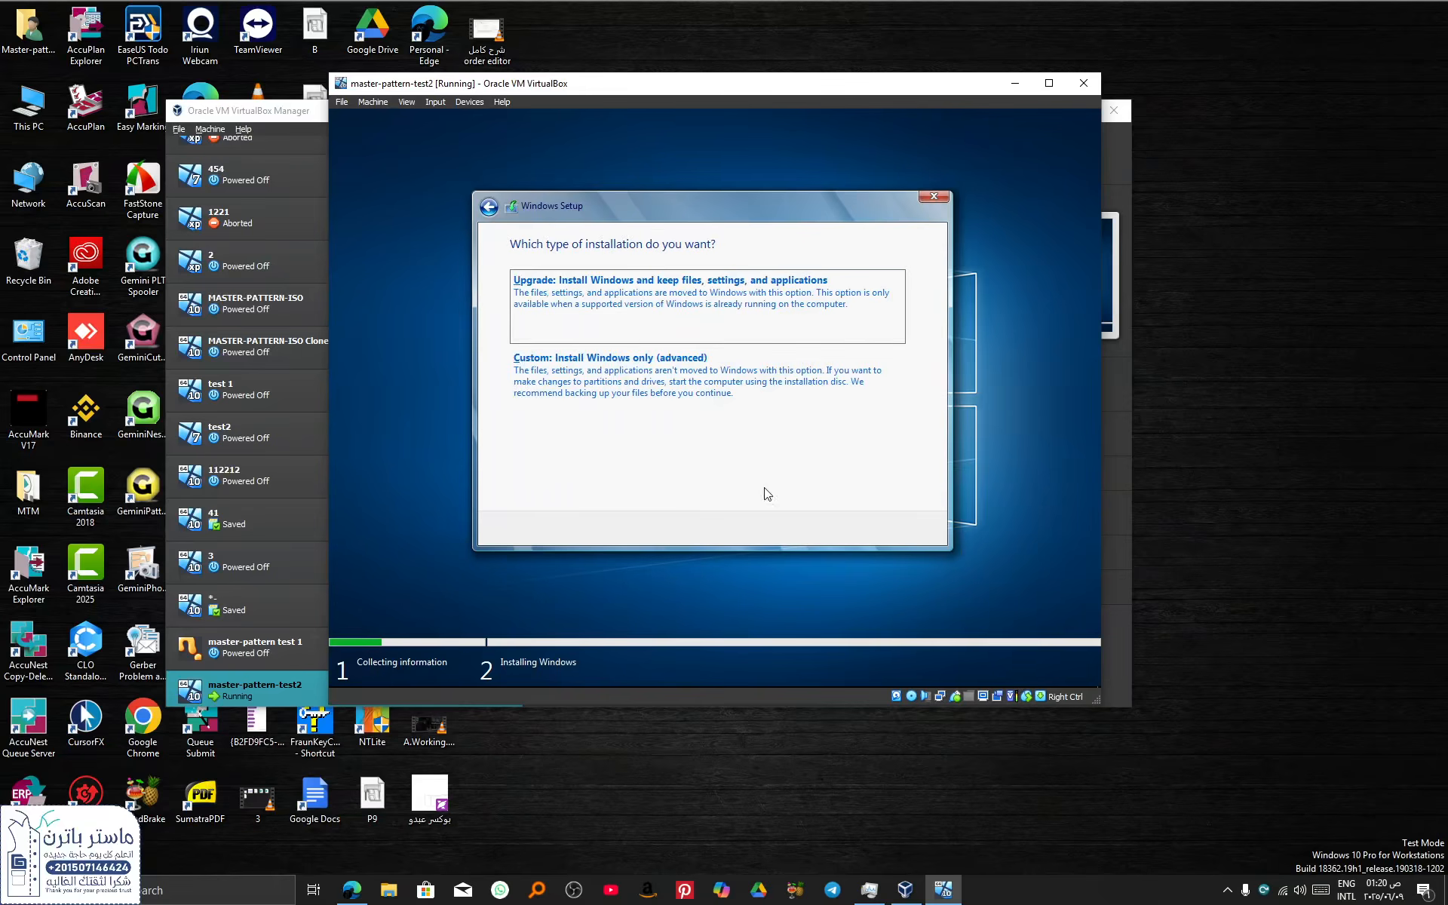
left_click(671, 407)
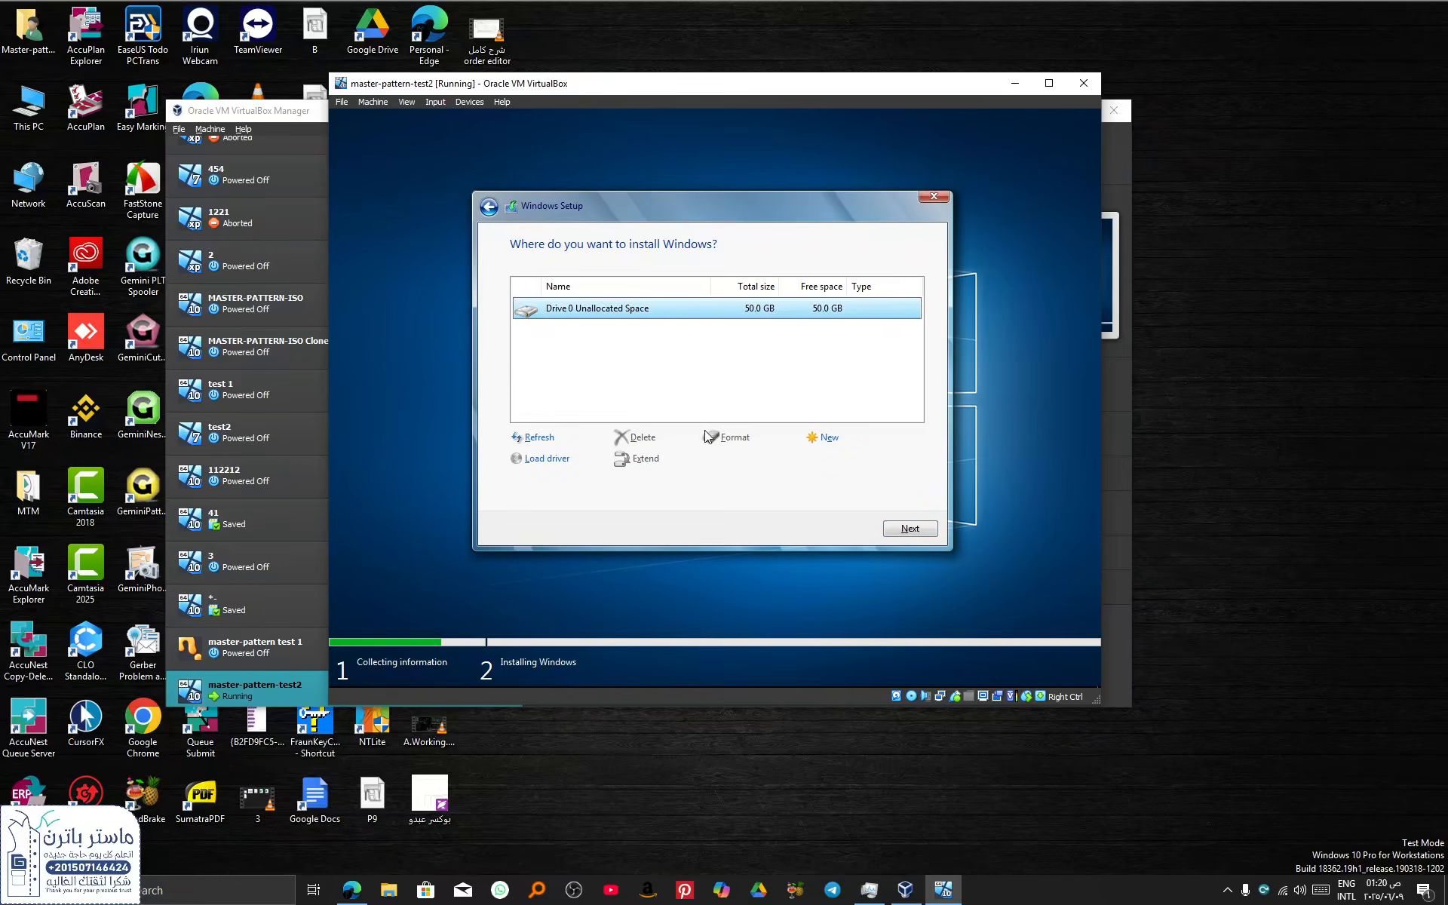
left_click(911, 528)
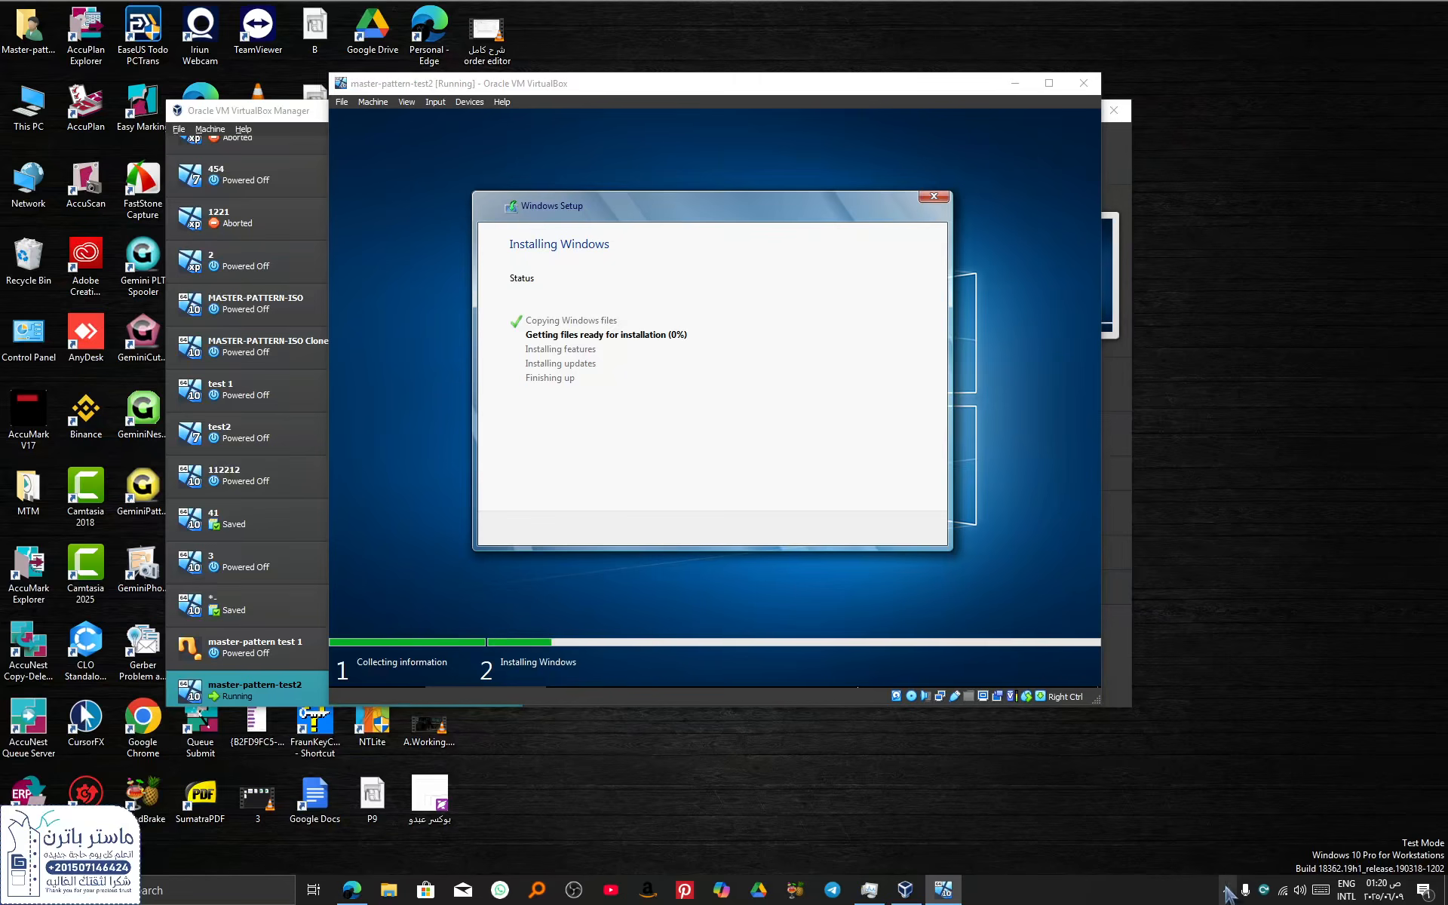
left_click(1228, 891)
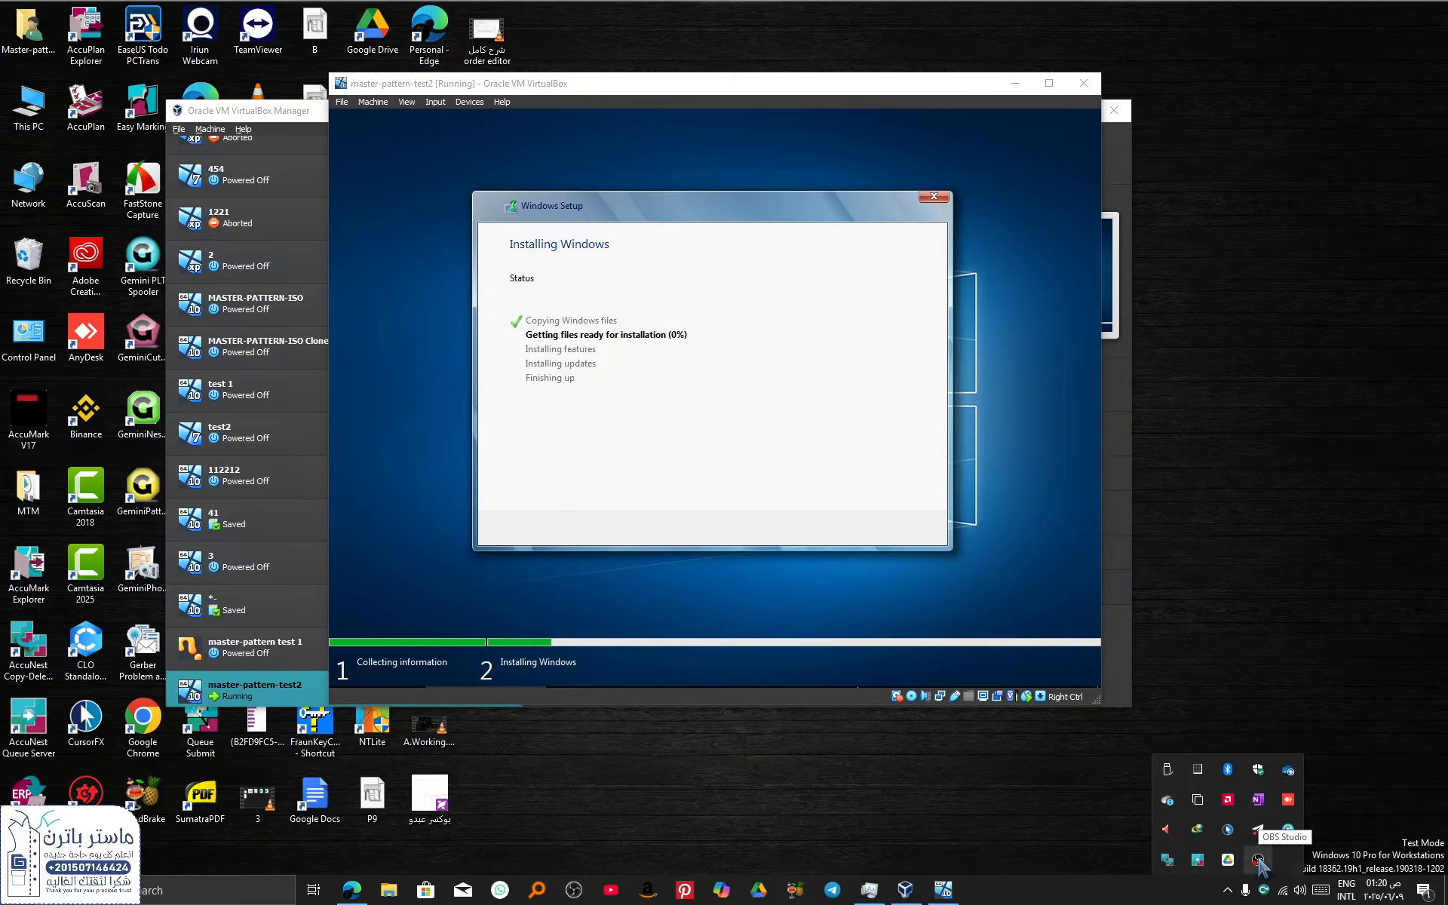
left_click(1267, 862)
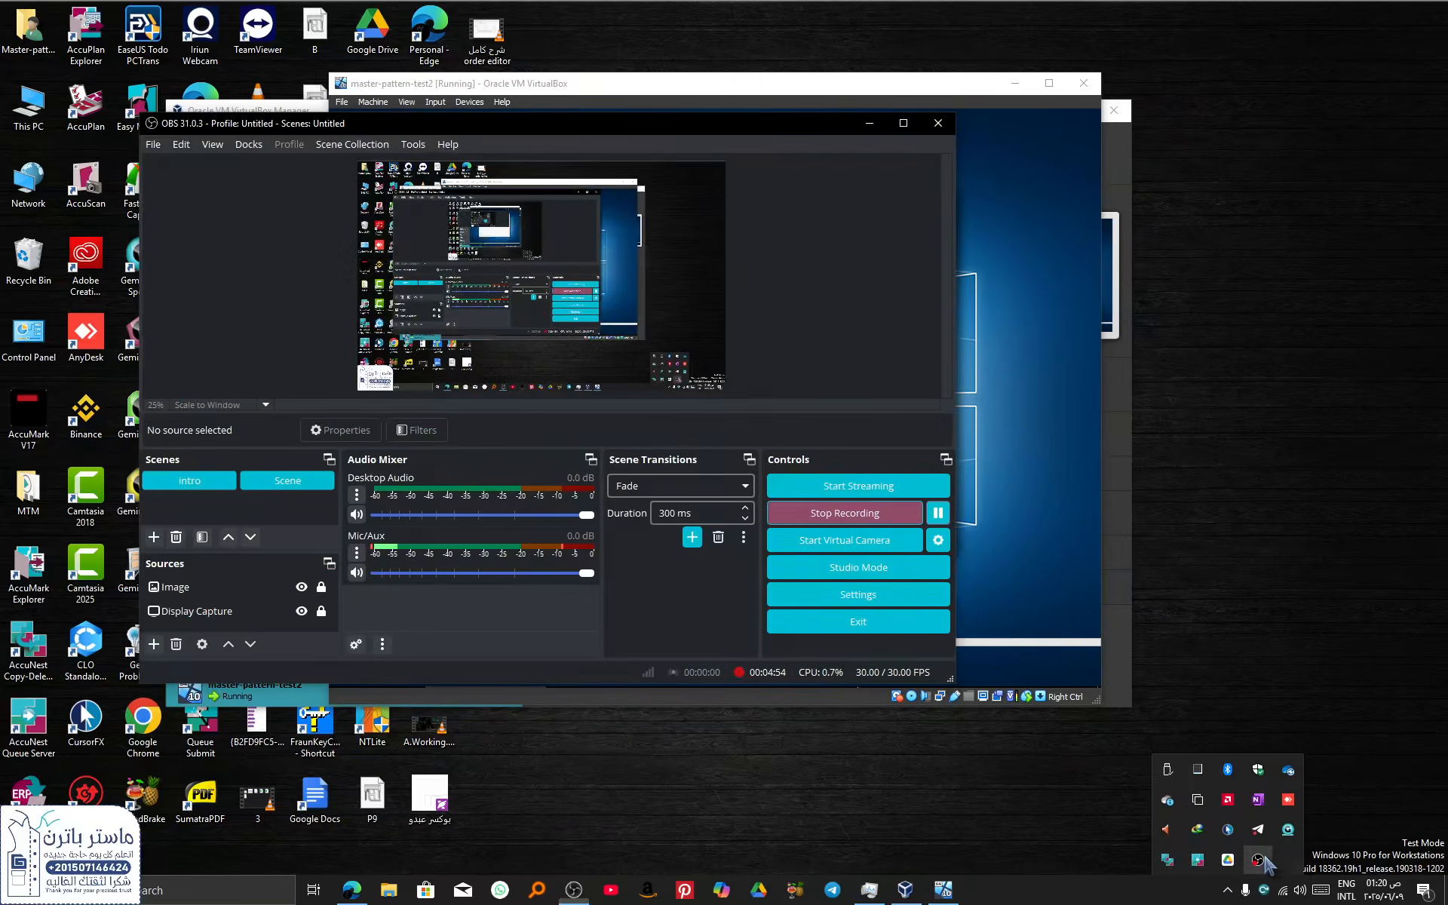
left_click(938, 514)
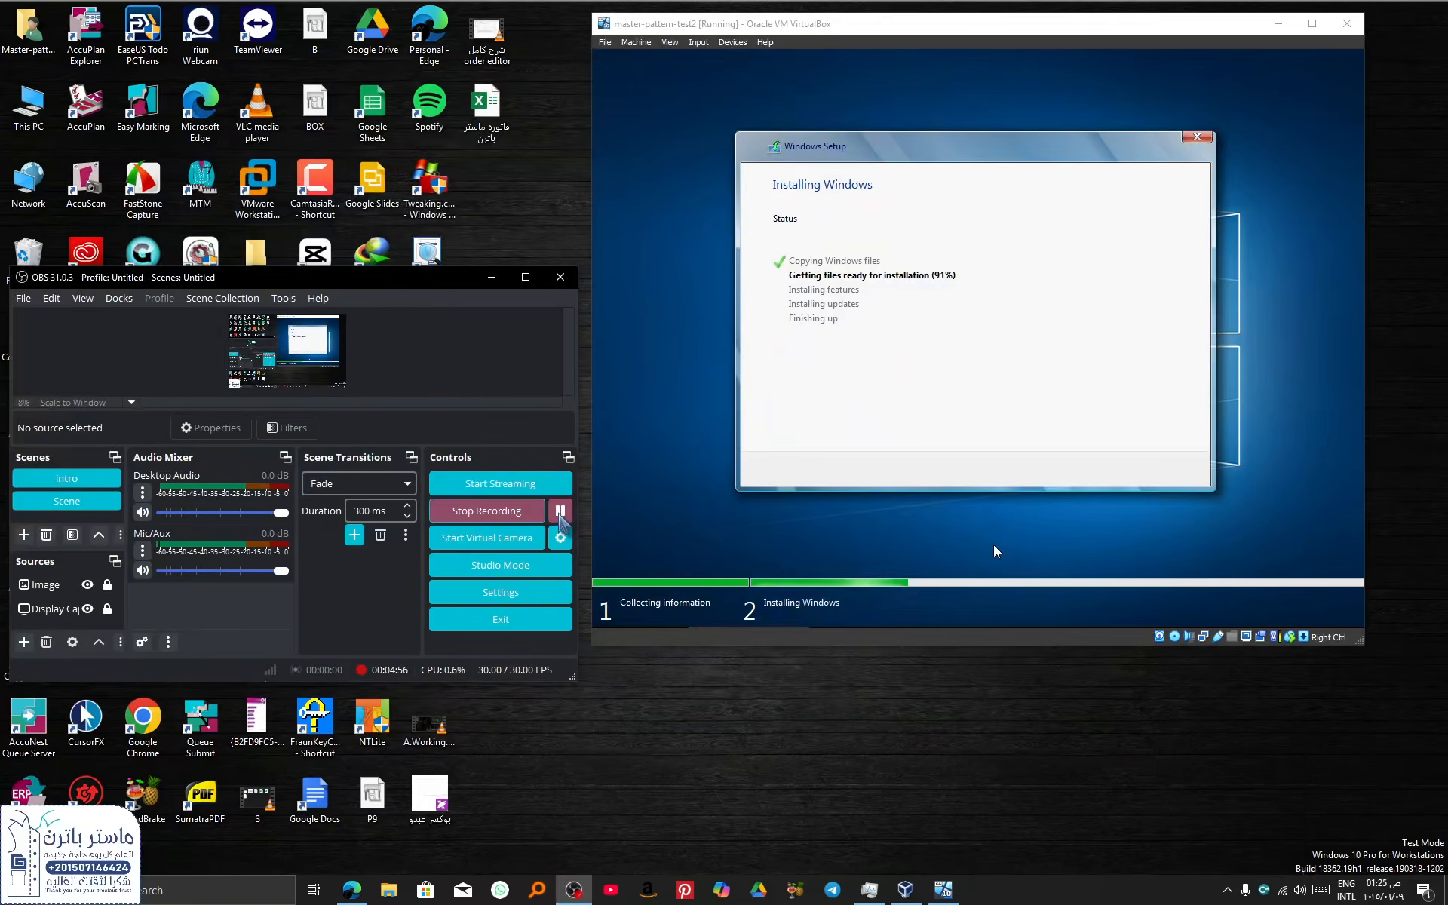
left_click(492, 277)
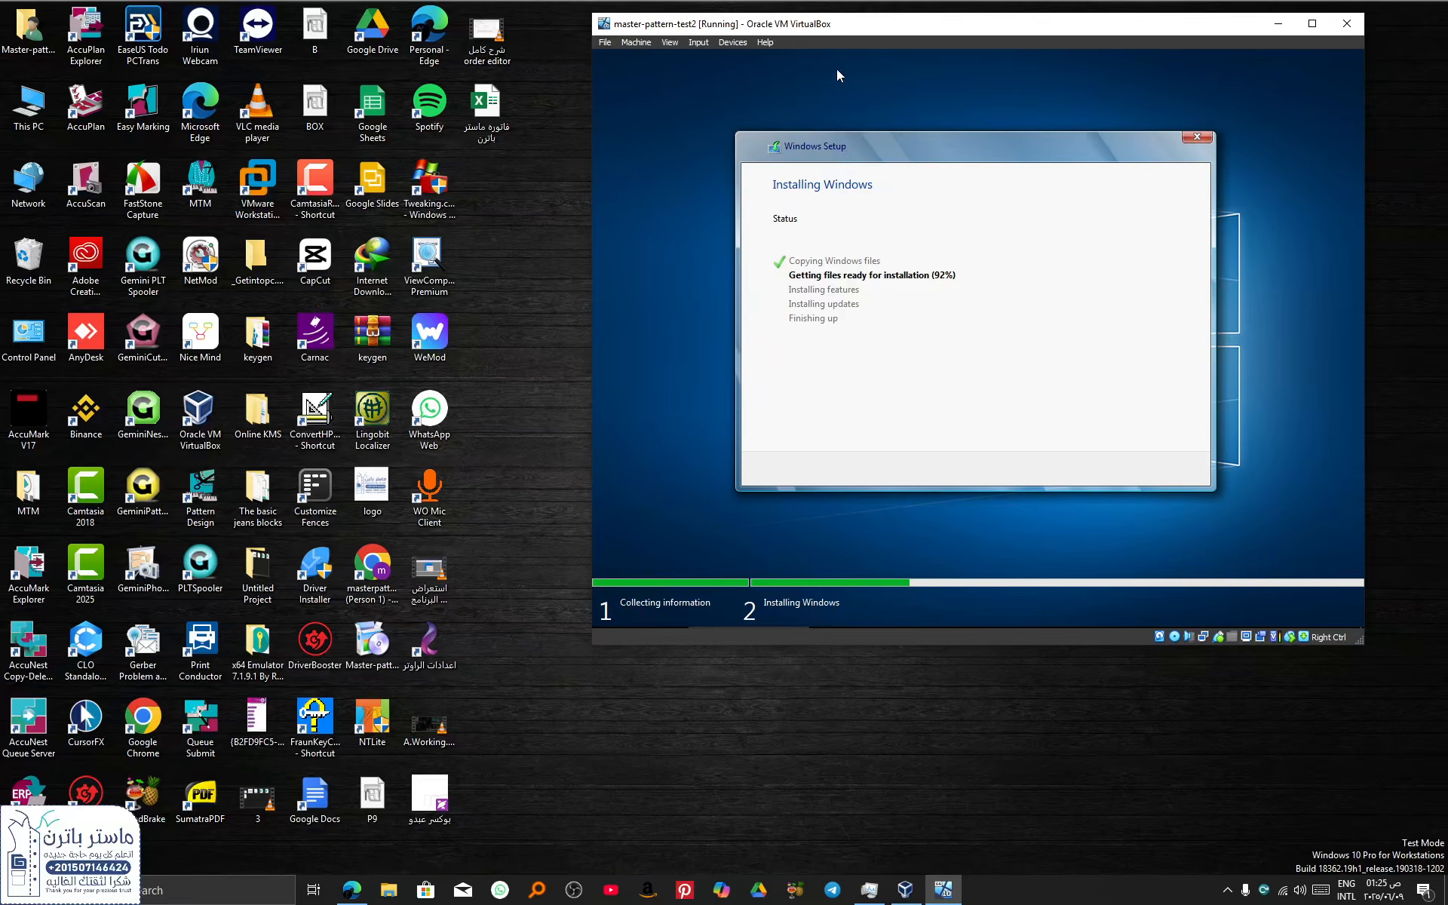
Reposition and enlarge the virtual machine window, and restart immediately to continue the Windows installation.
mouse_move(783, 28)
left_mouse_down()
mouse_move(730, 57)
mouse_move(823, 60)
mouse_move(794, 43)
left_mouse_up()
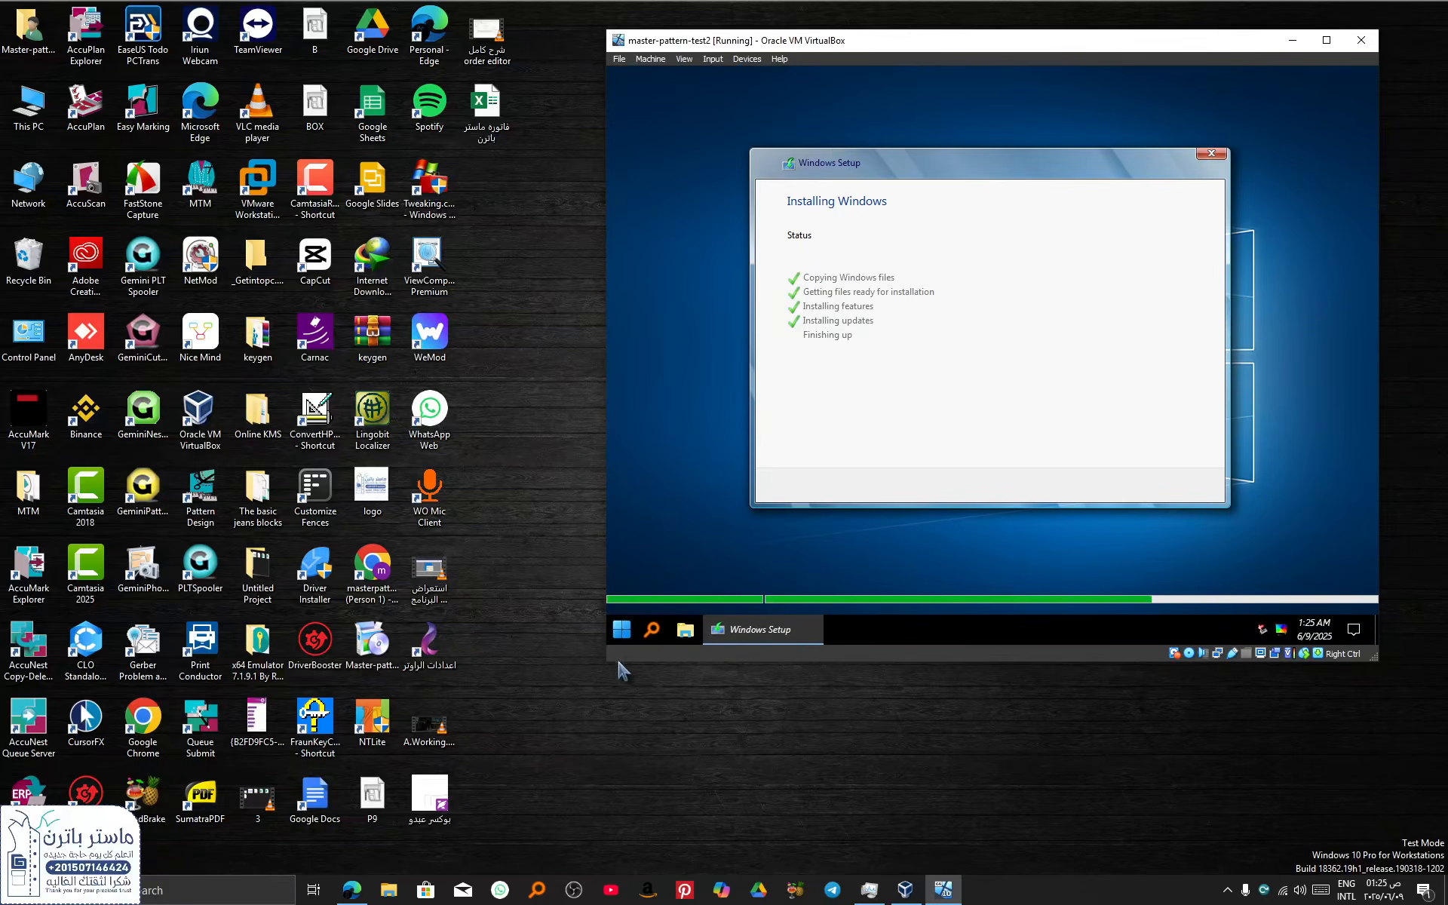
left_click_drag(611, 665, 560, 712)
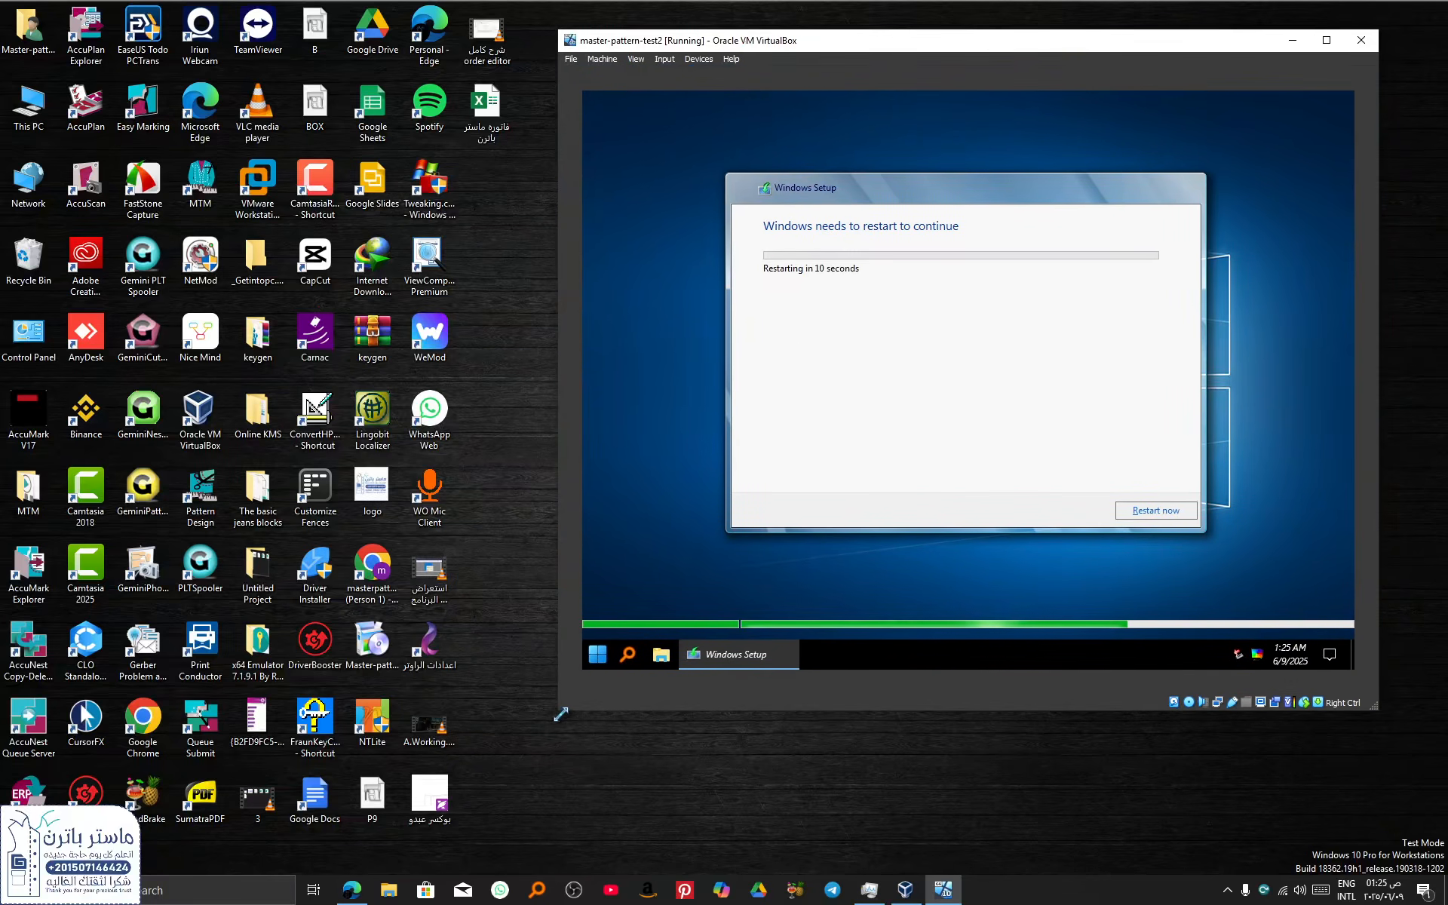
left_click(1137, 513)
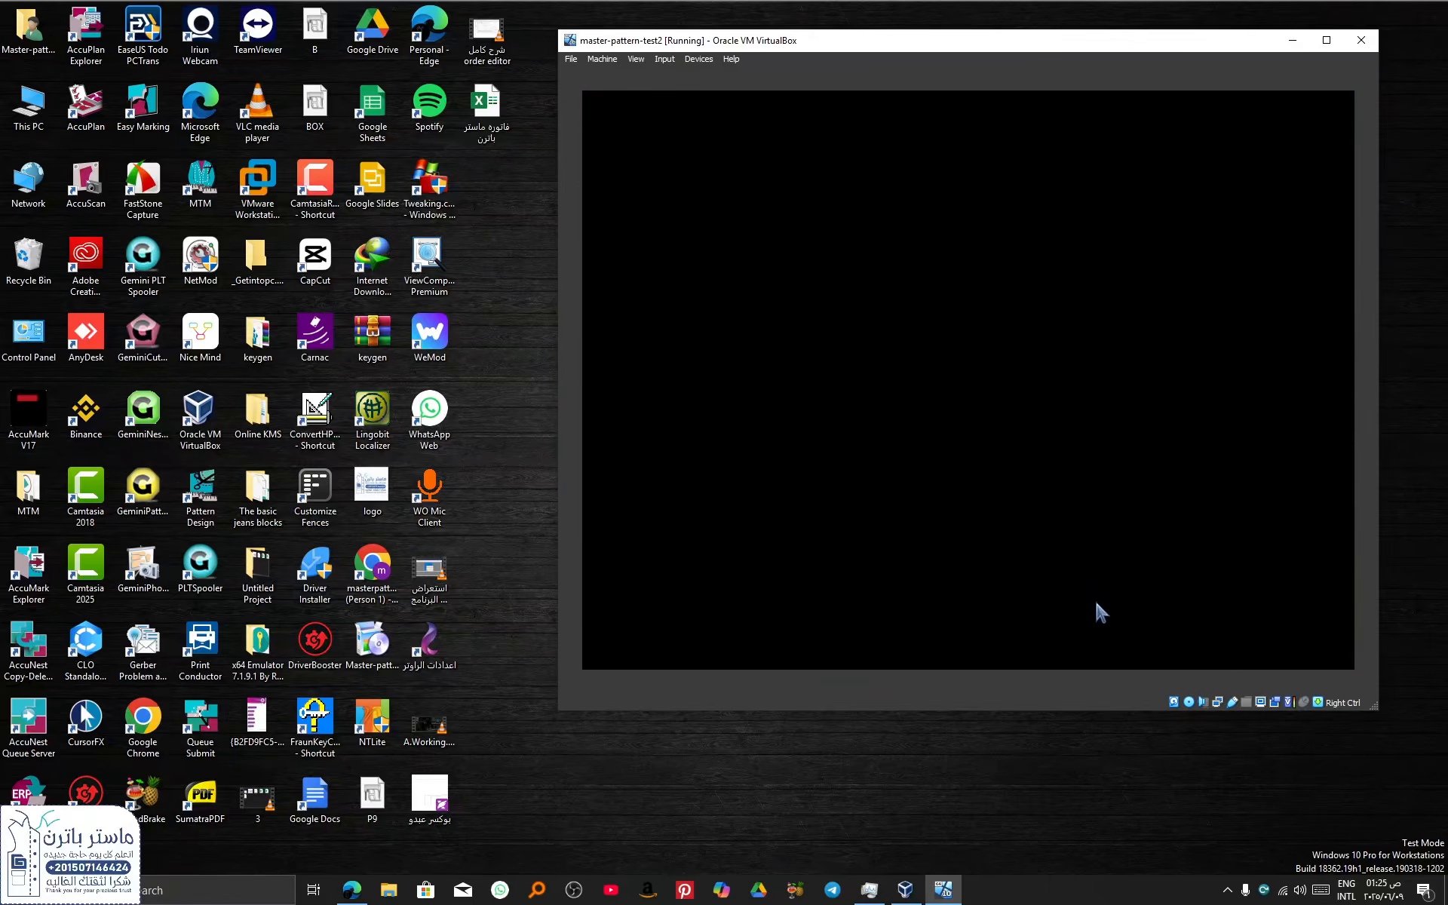
Remove the ISO from the virtual optical drive during the reboot and dismiss the Restarting countdown on the guest desktop.
left_click(1189, 704)
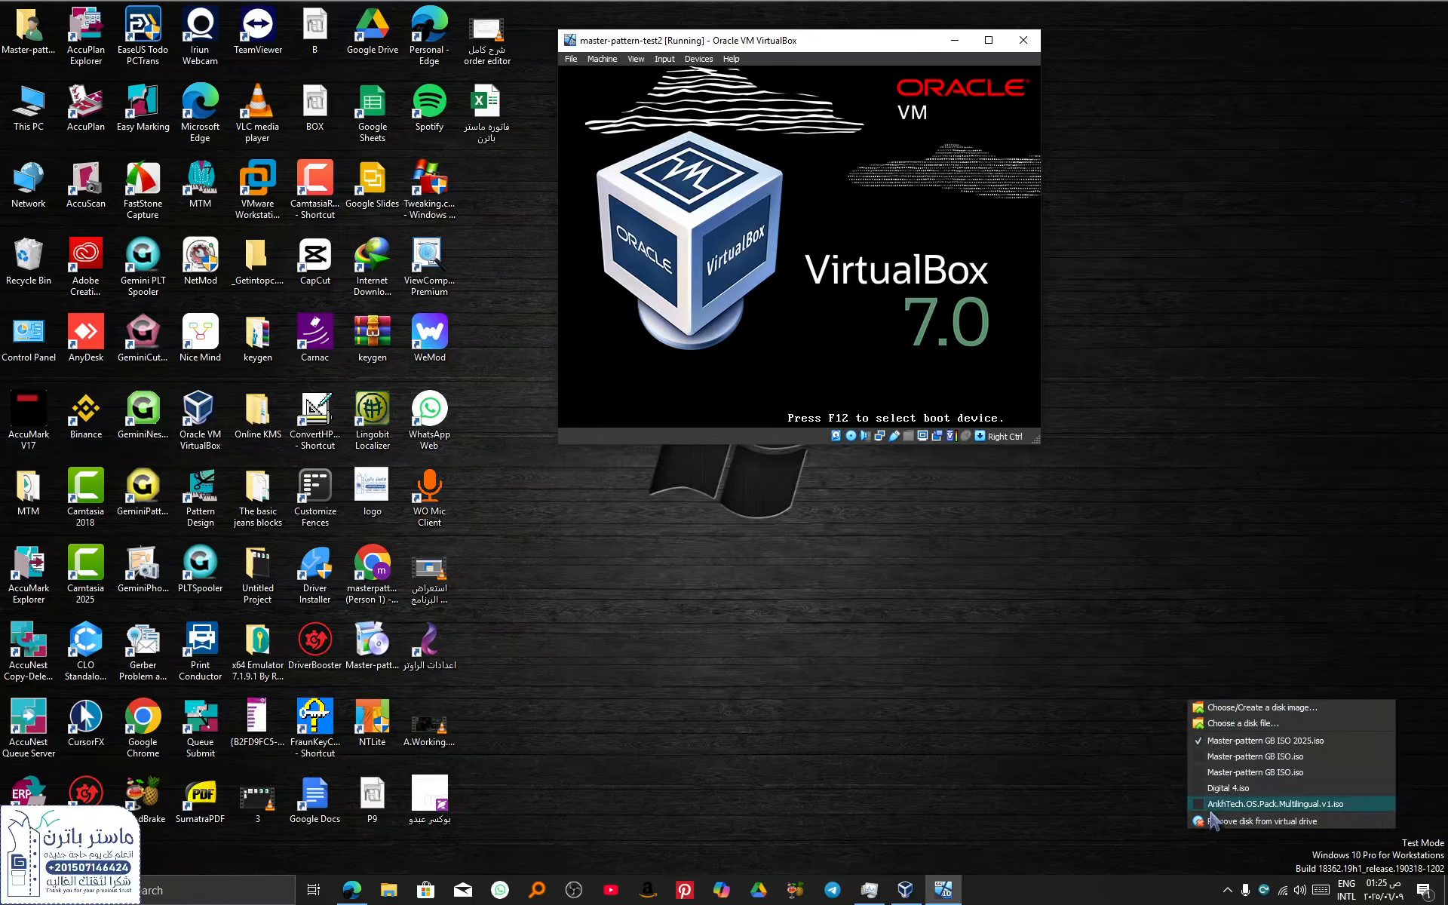
left_click(1275, 823)
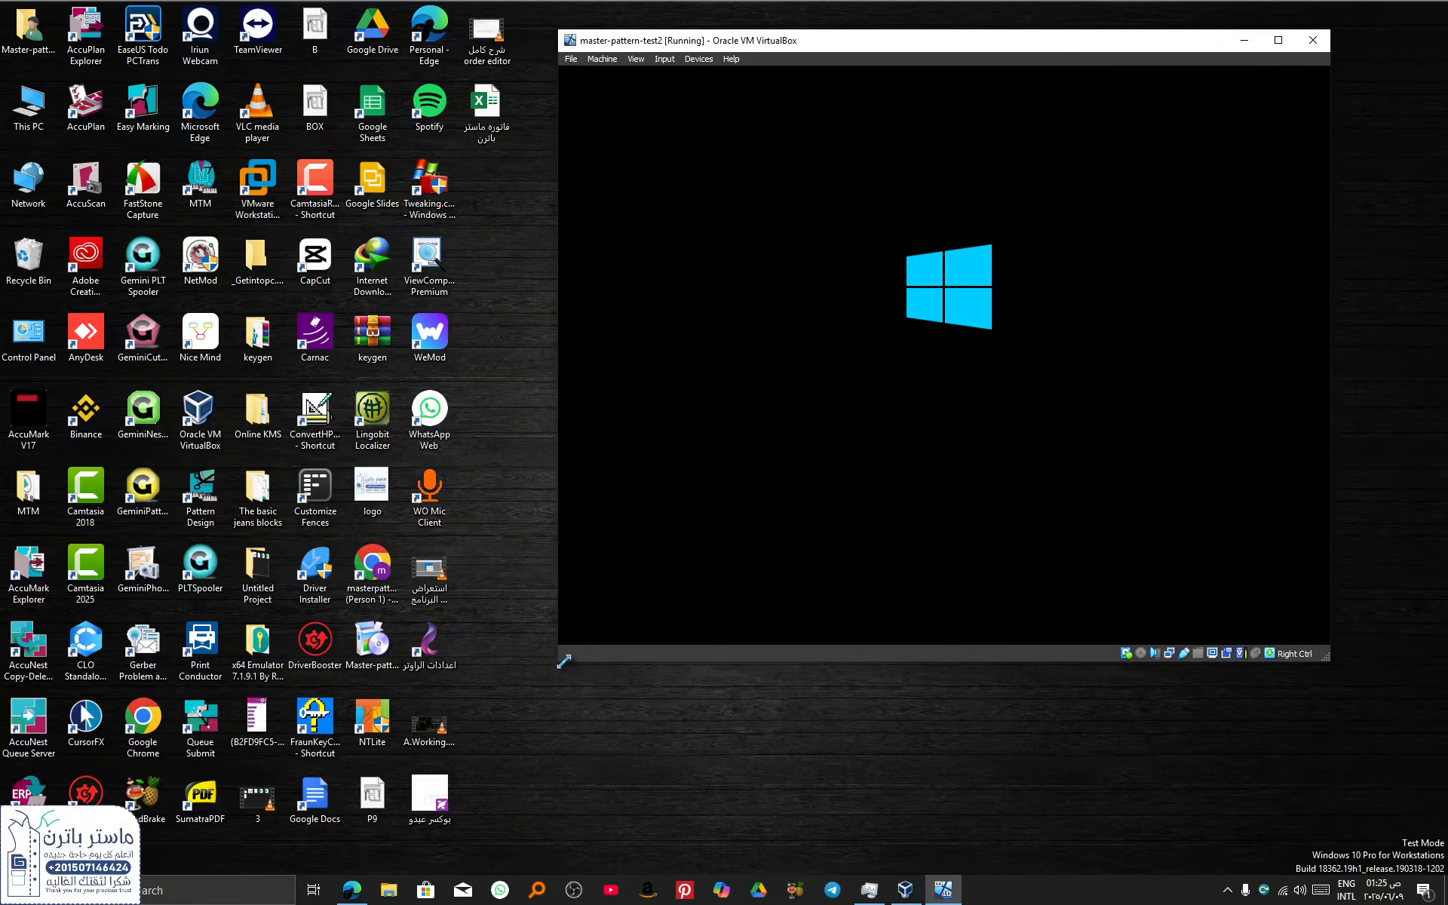
left_click_drag(559, 661, 541, 698)
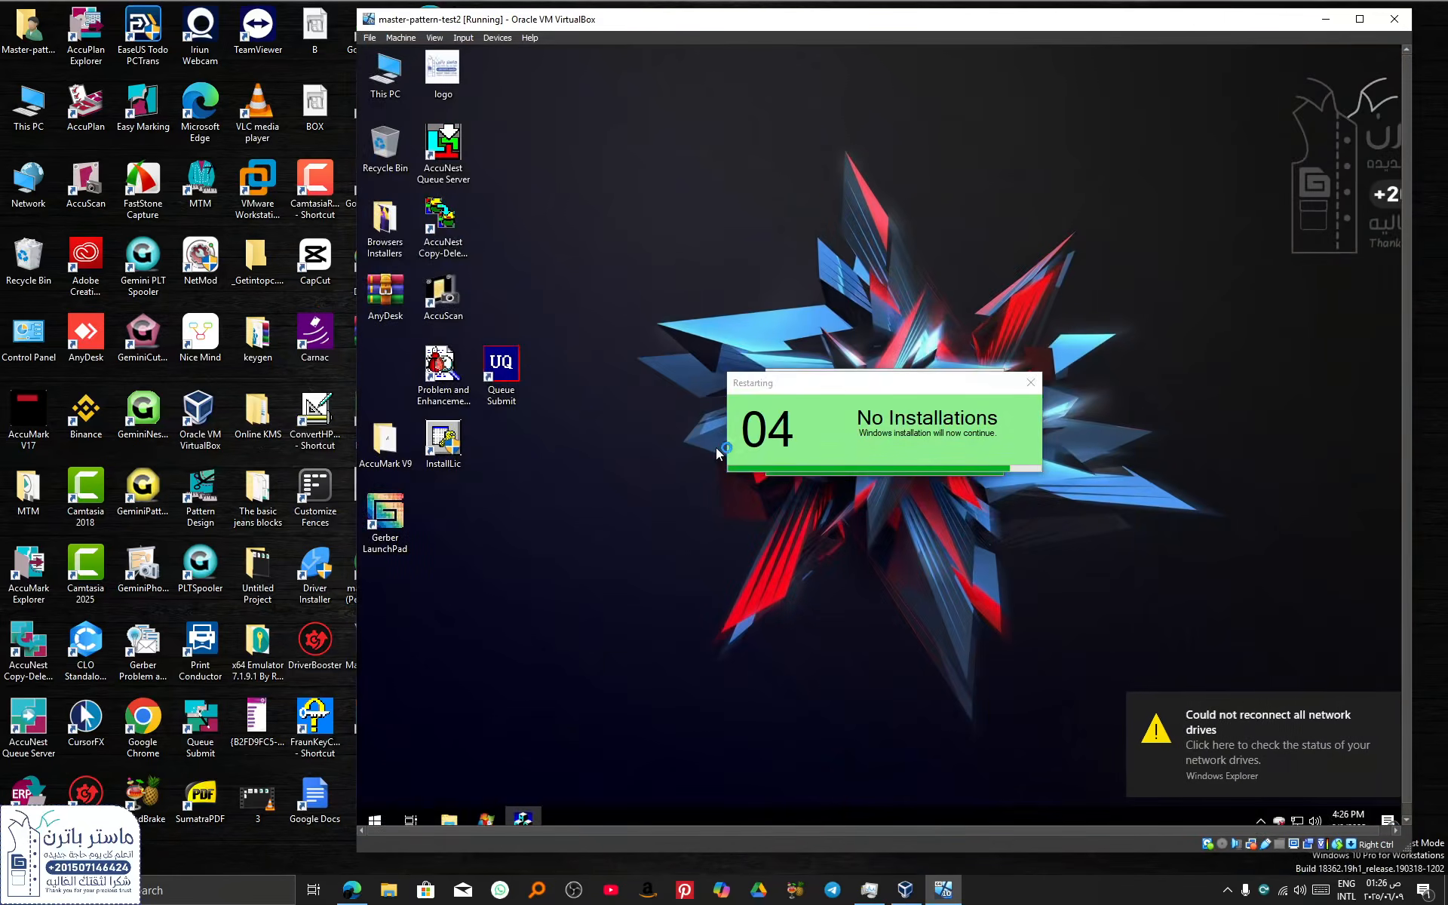
left_click(1028, 386)
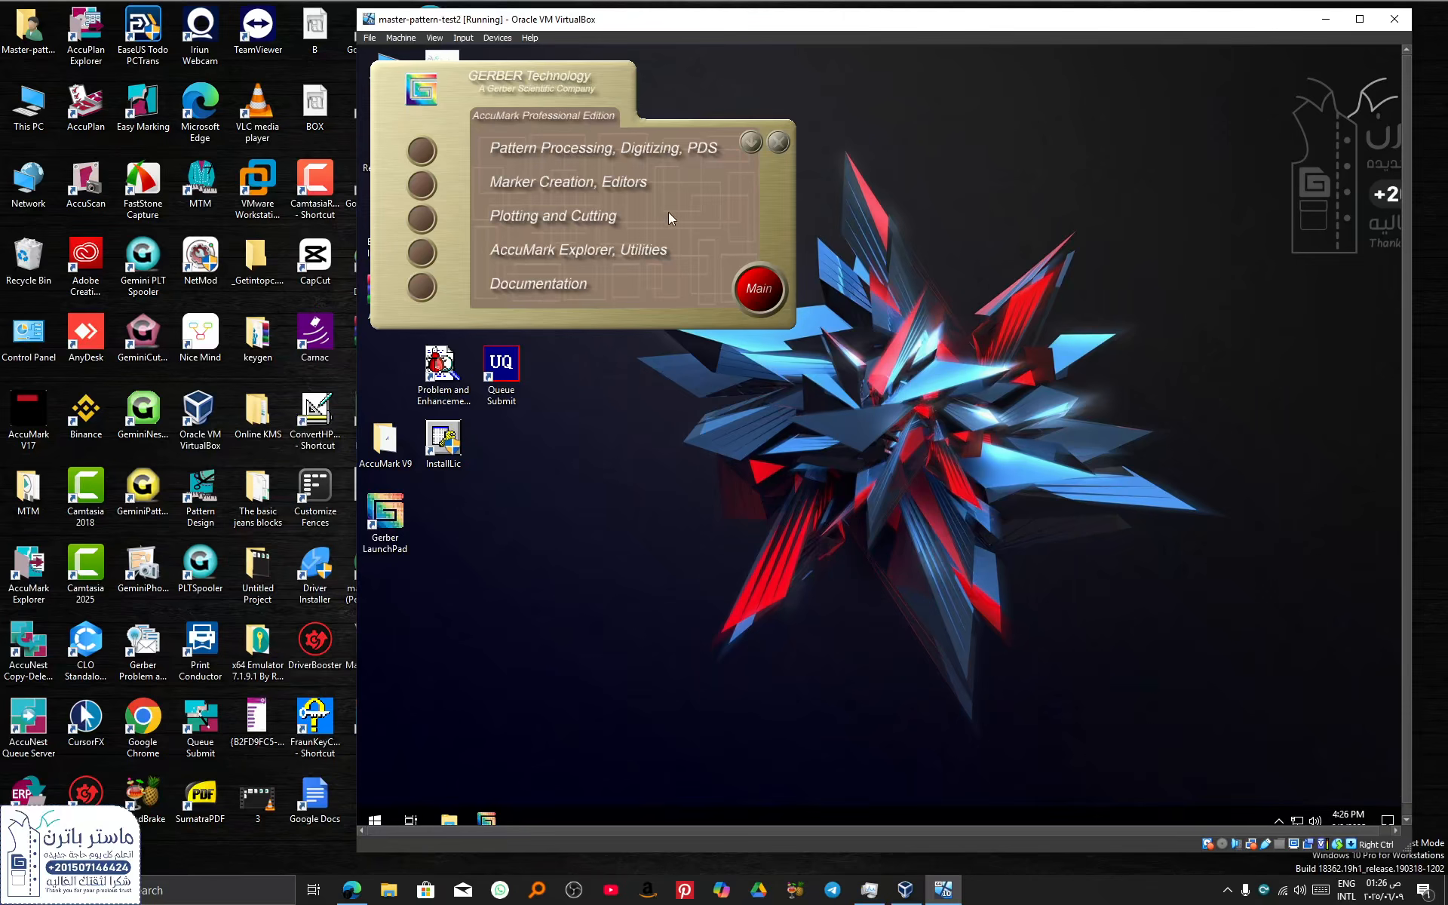
Set the guest's display resolution to 1280 × 960 and keep the change.
right_click(925, 188)
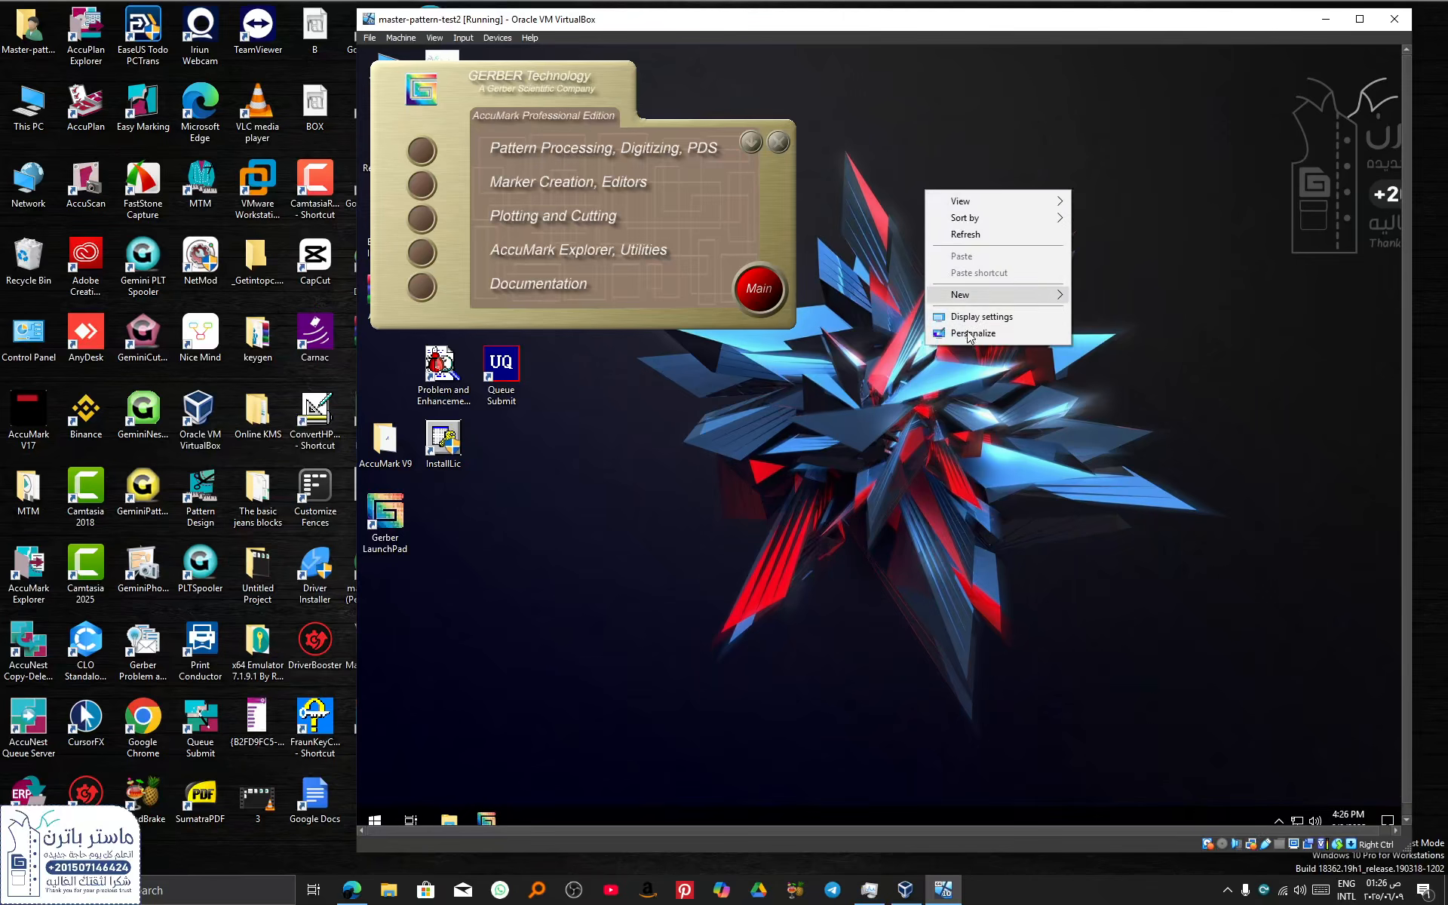
left_click(929, 333)
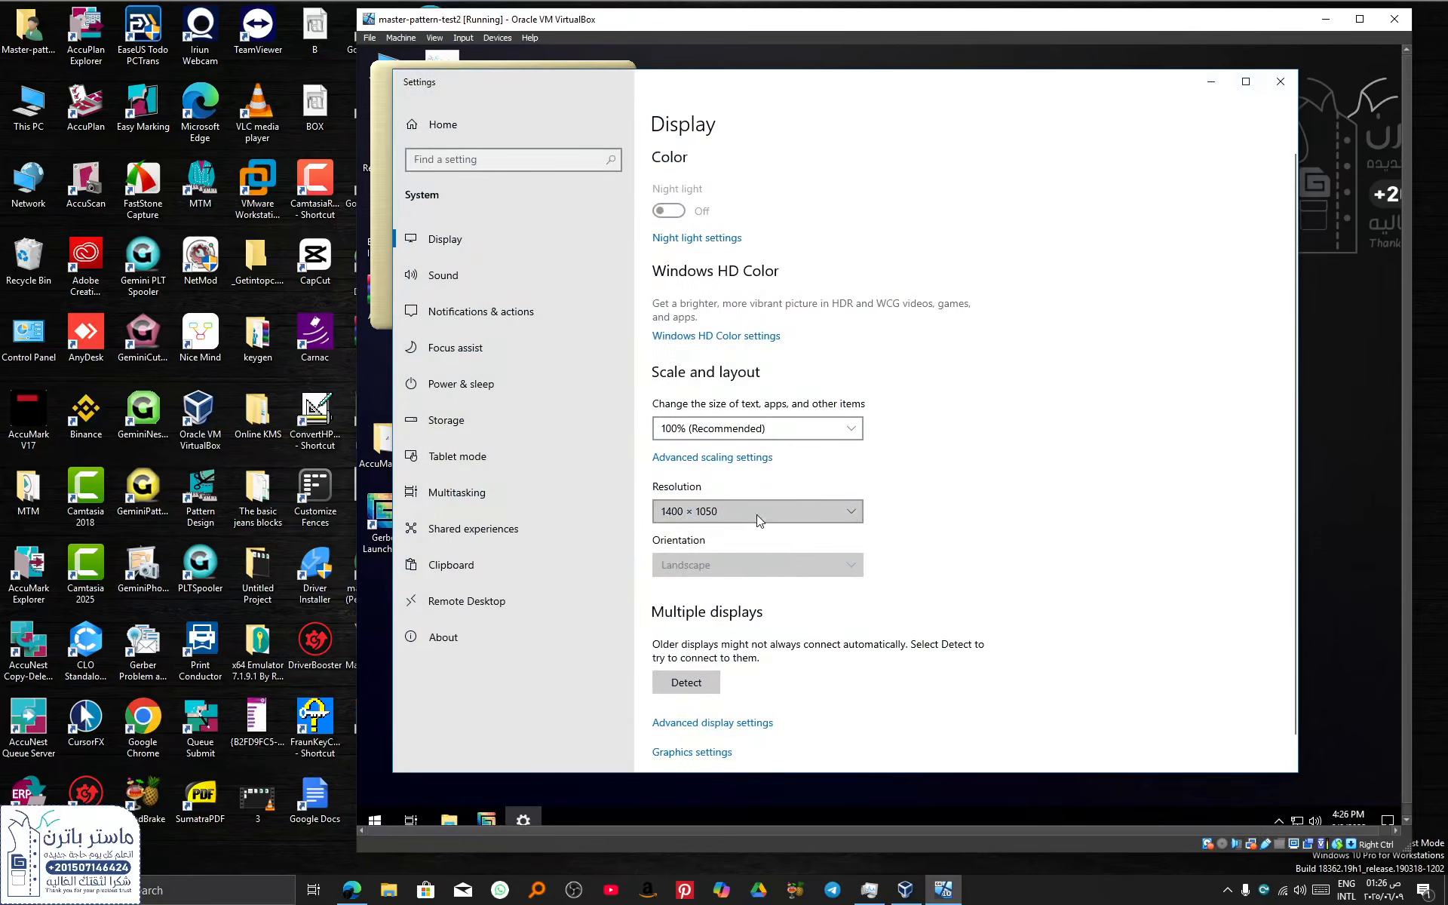
left_click(758, 517)
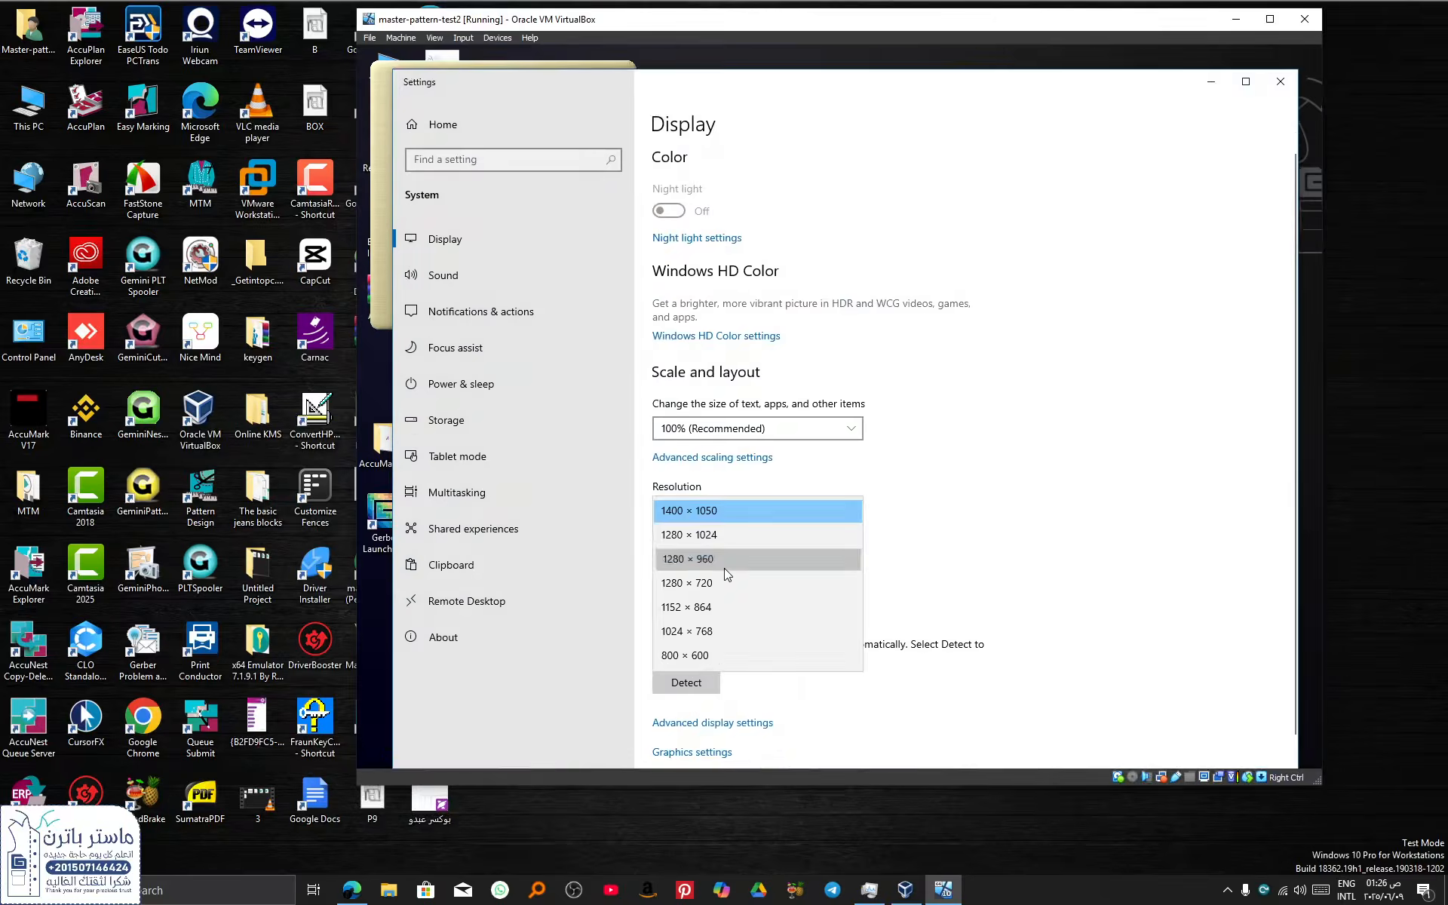
left_click(730, 562)
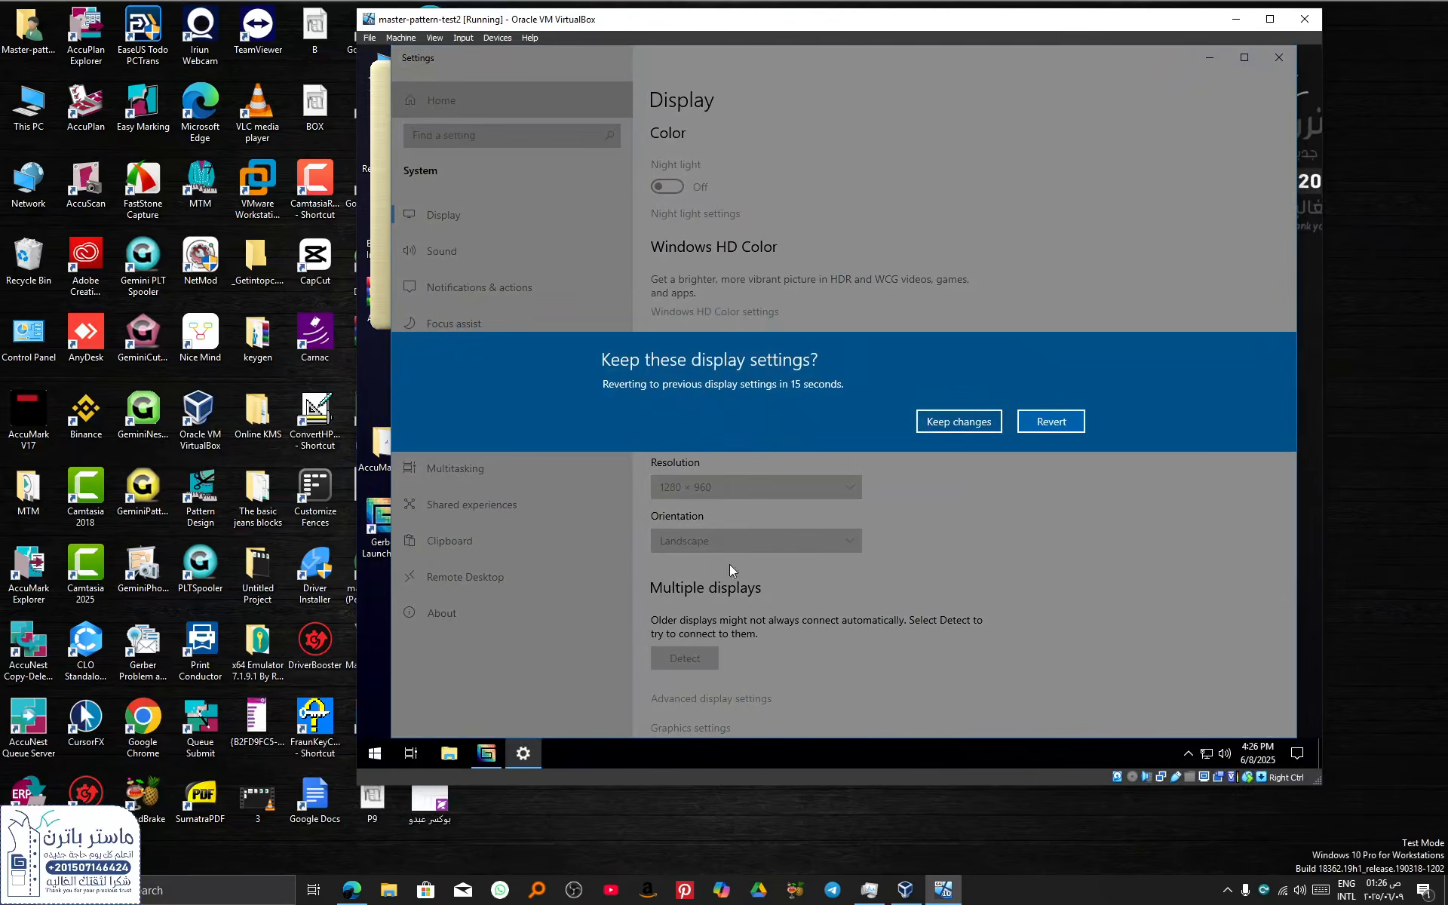
left_click(957, 422)
Set the guest's display resolution to 1280 × 1024, keep it, and maximise the virtual machine window before closing Settings.
left_click(716, 487)
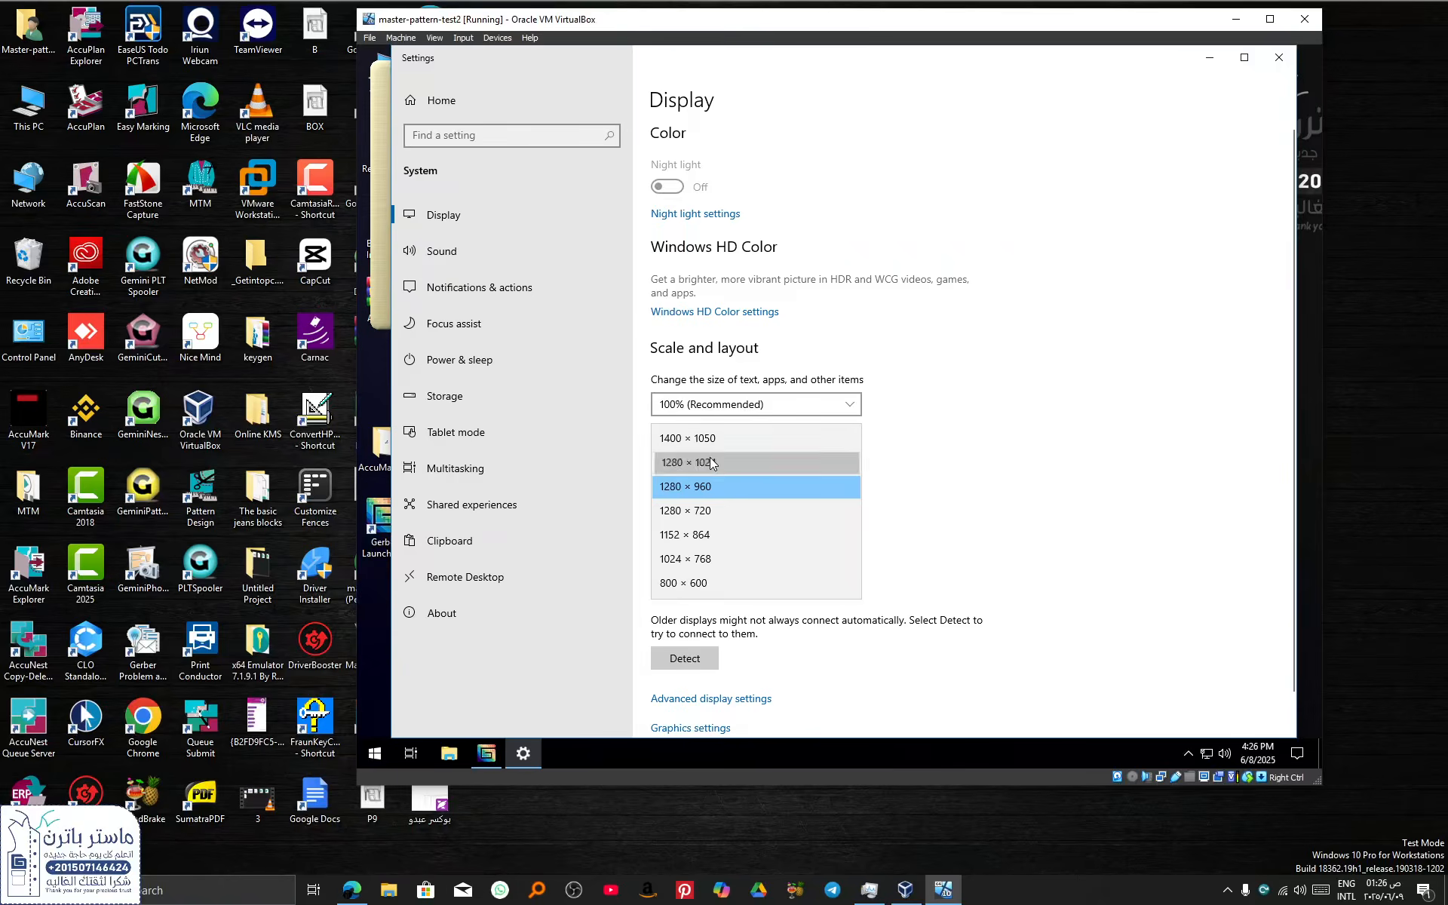
left_click(710, 465)
left_click(975, 428)
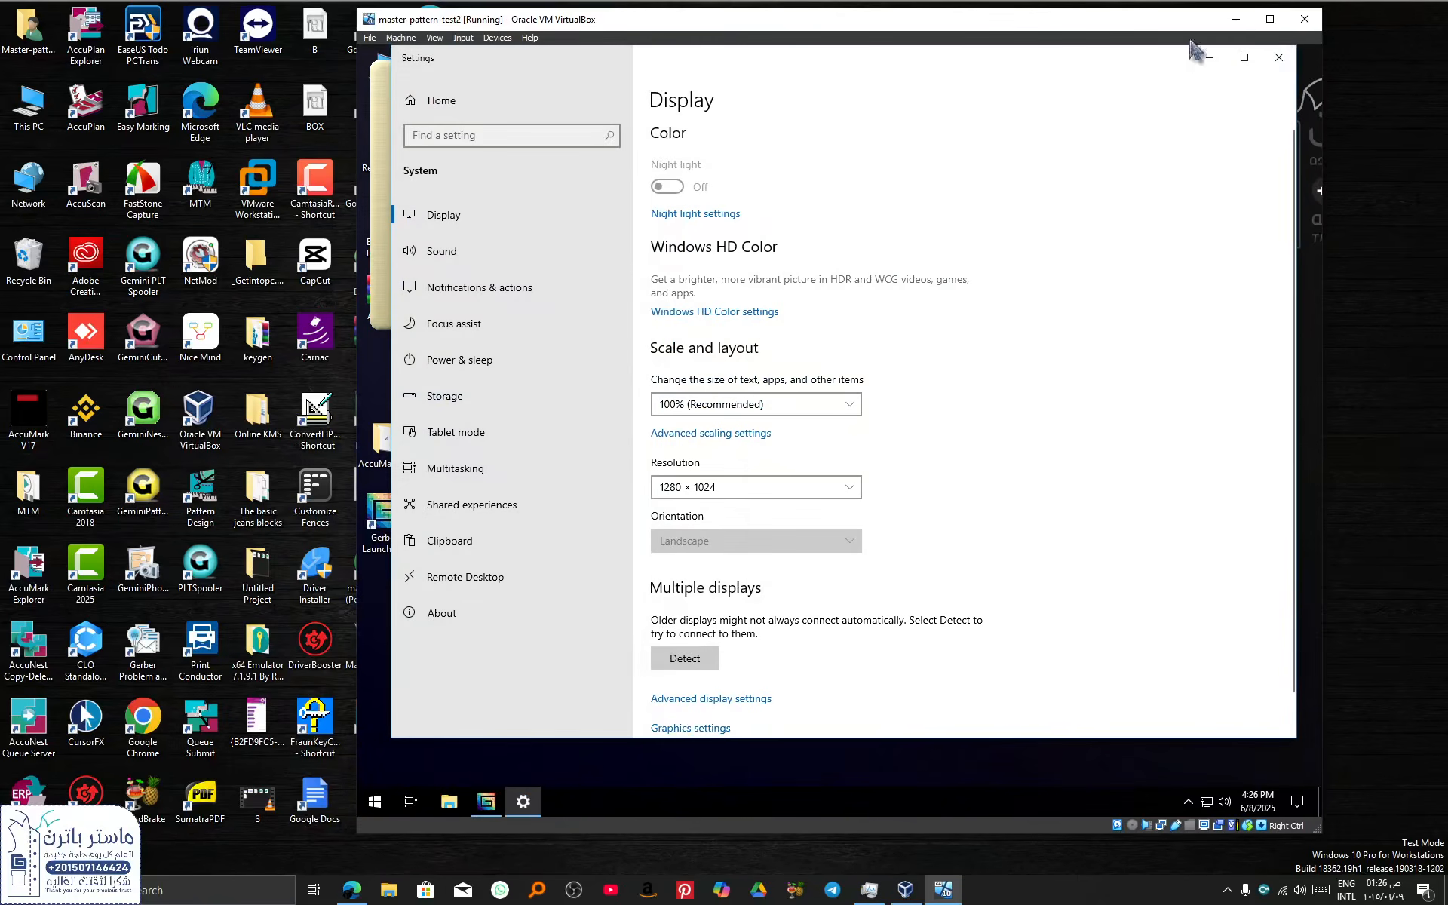
left_click(1270, 19)
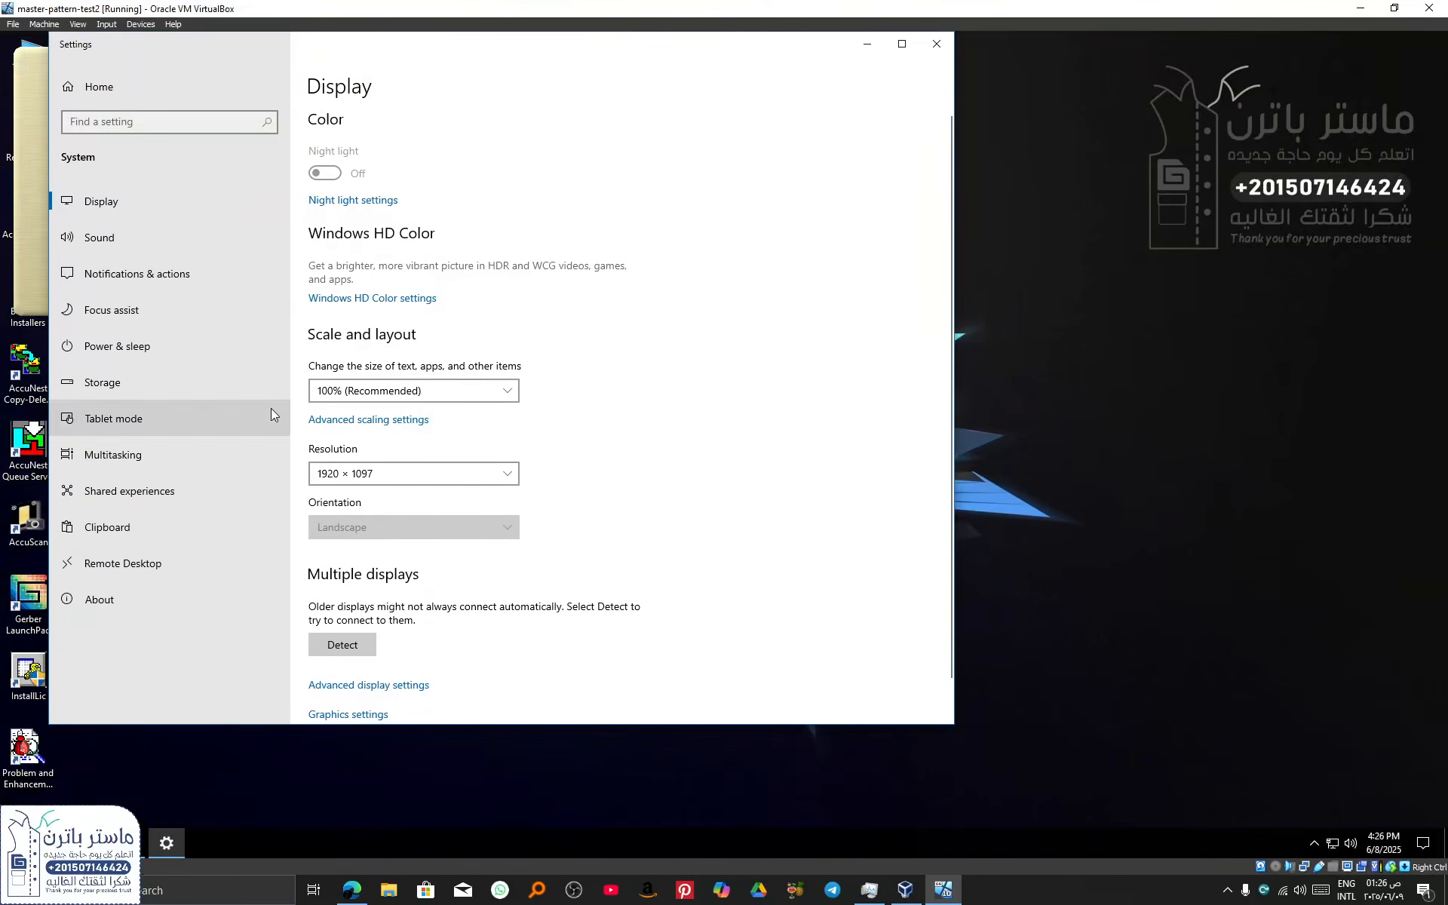
left_click(937, 43)
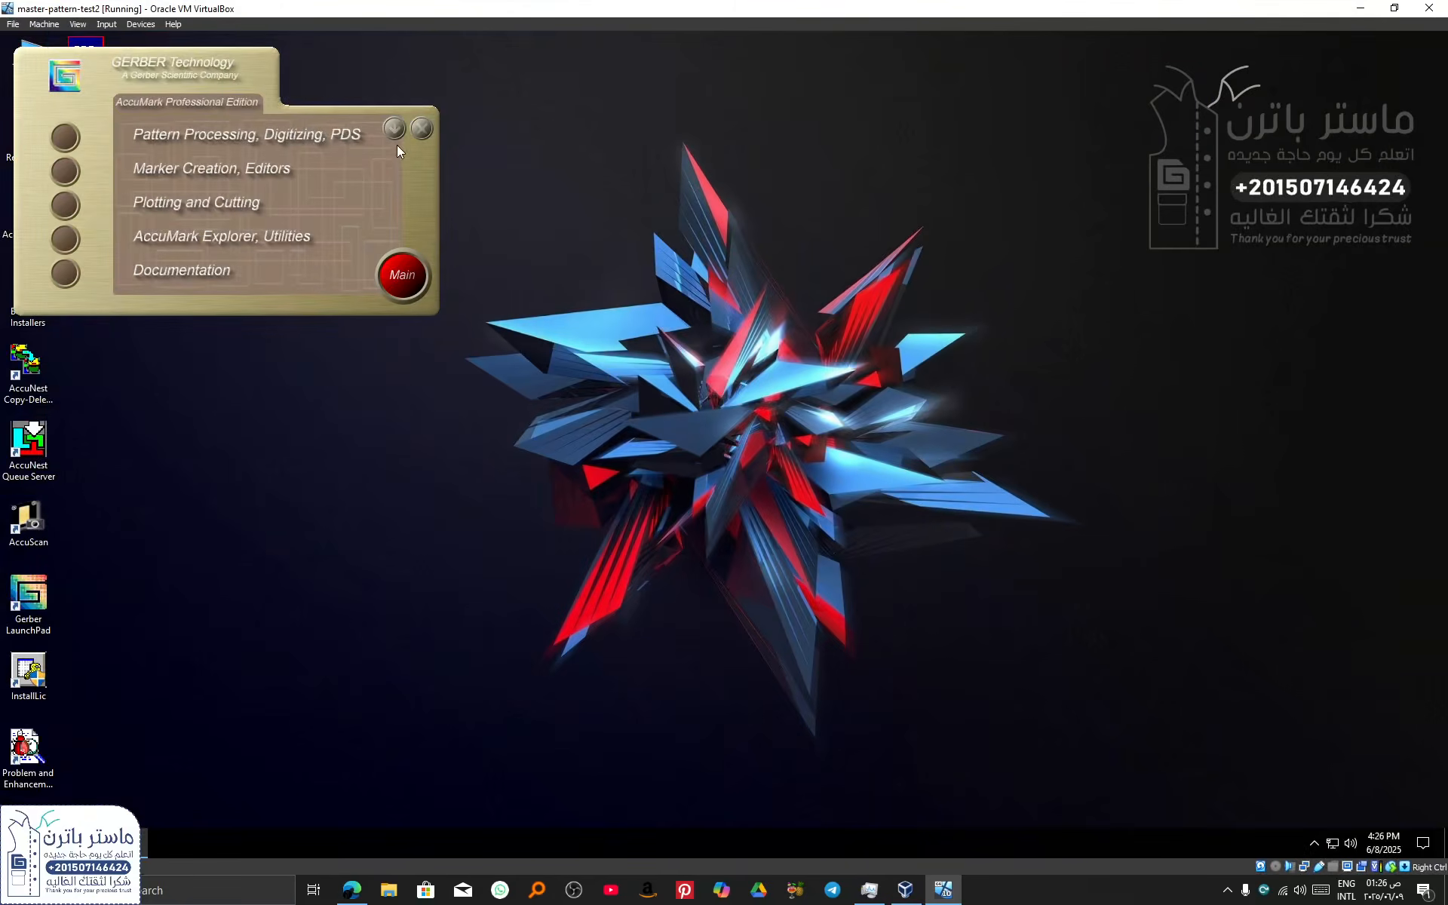
Launch Pattern Design from the Gerber LaunchPad and review the guest computer's system properties while it loads.
left_click(84, 142)
left_click(147, 205)
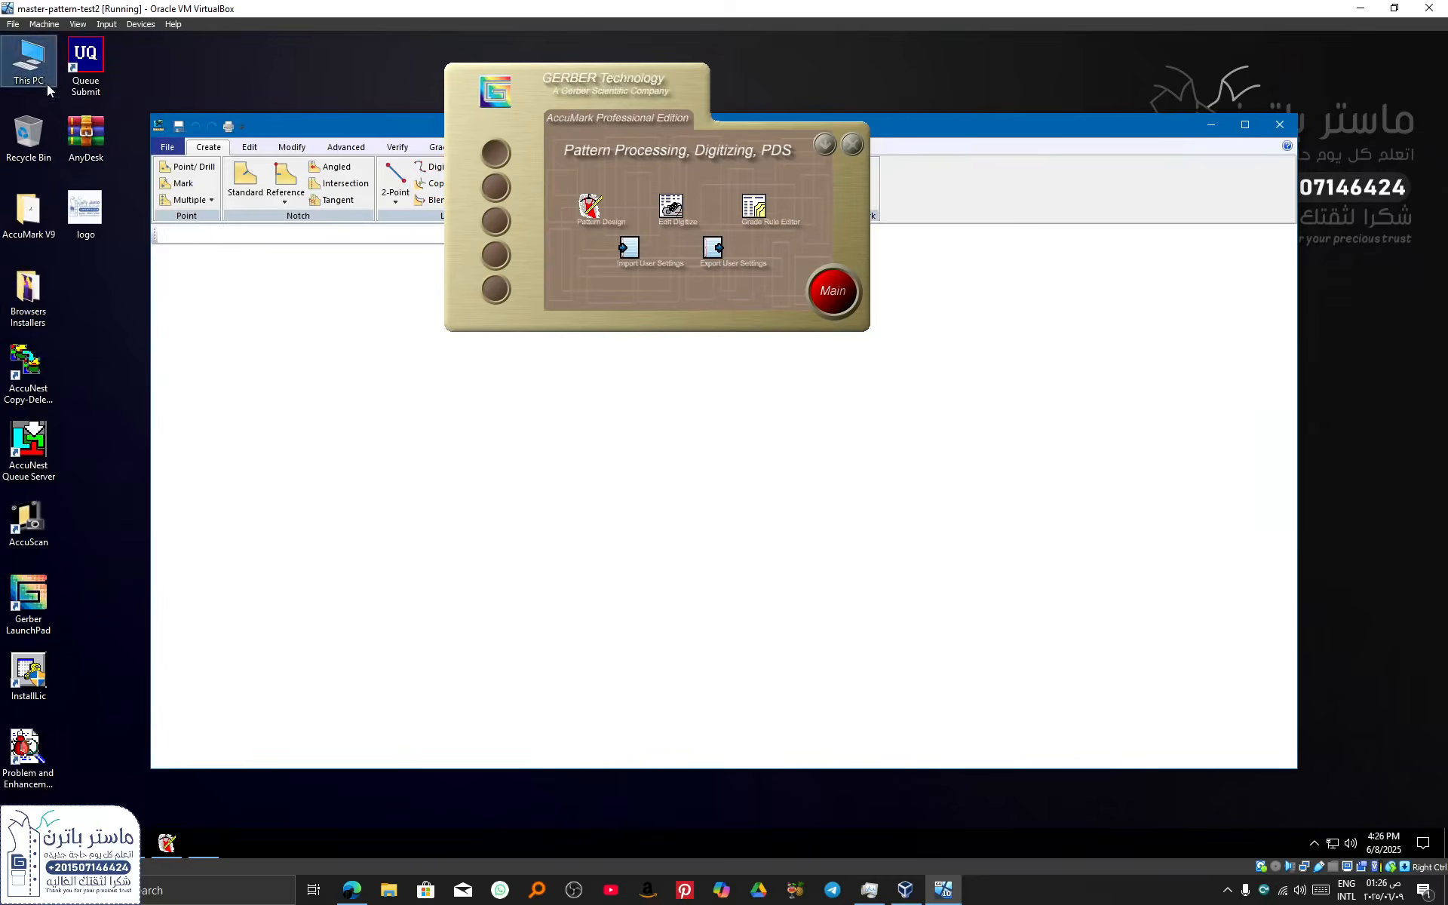
right_click(43, 73)
left_click(88, 247)
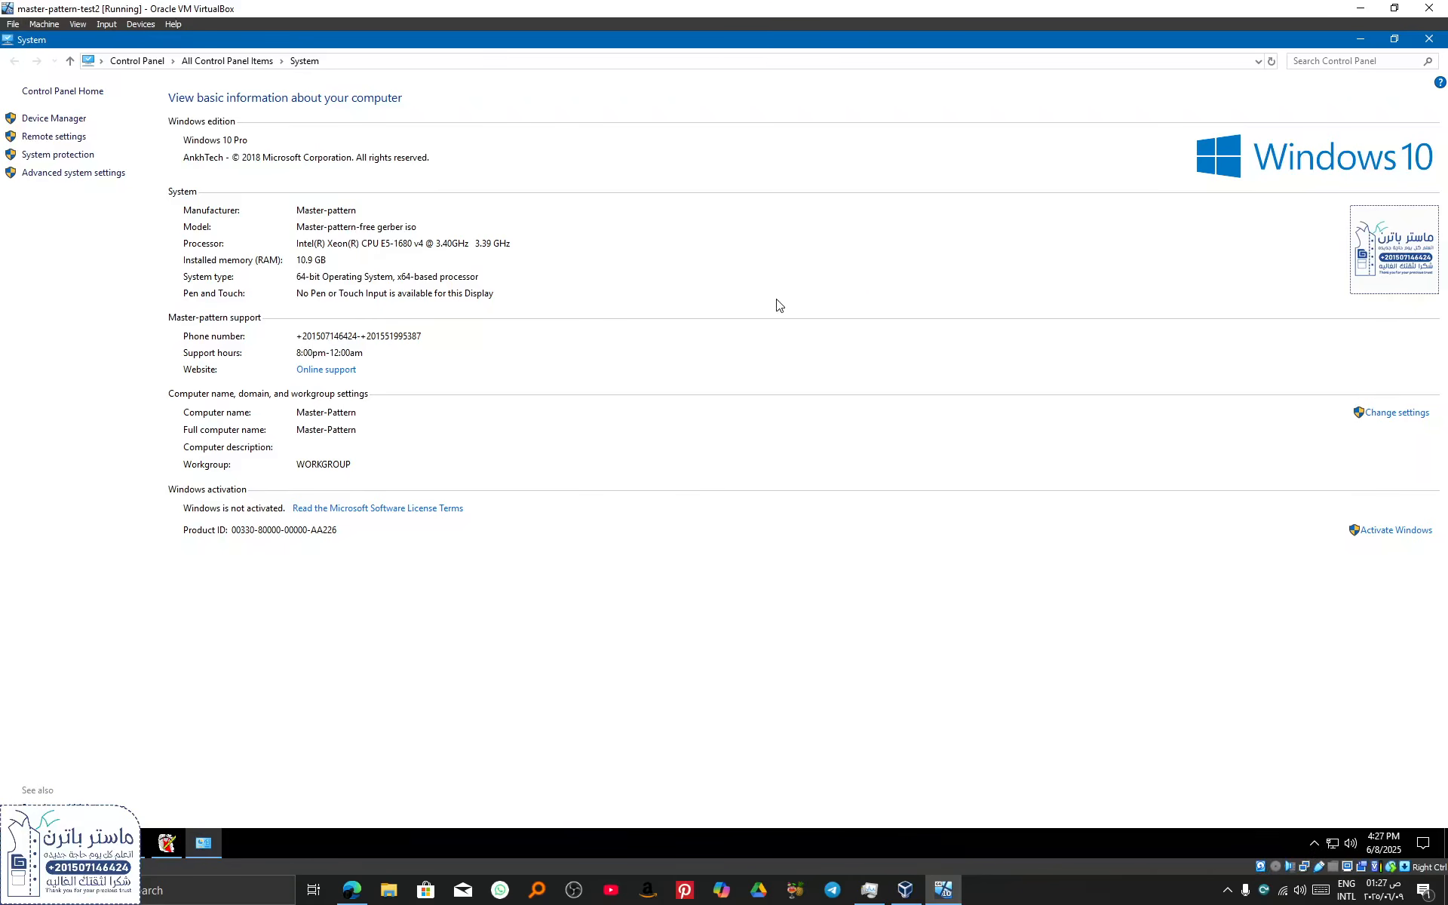
left_click(1427, 40)
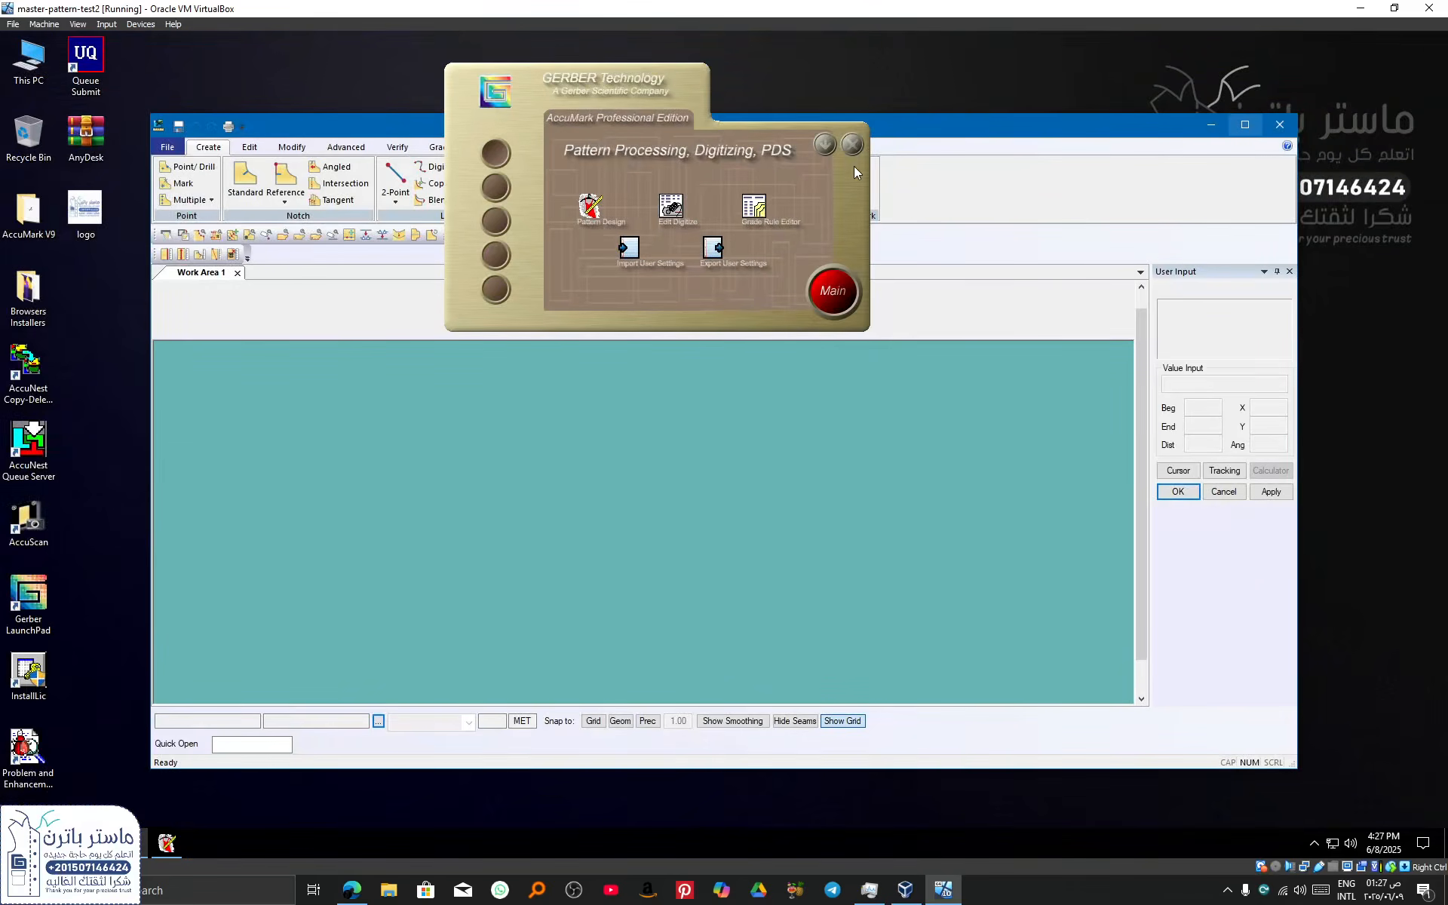
Close the Gerber LaunchPad and draw a wide rectangular piece in the middle of Work Area 1.
left_click(853, 145)
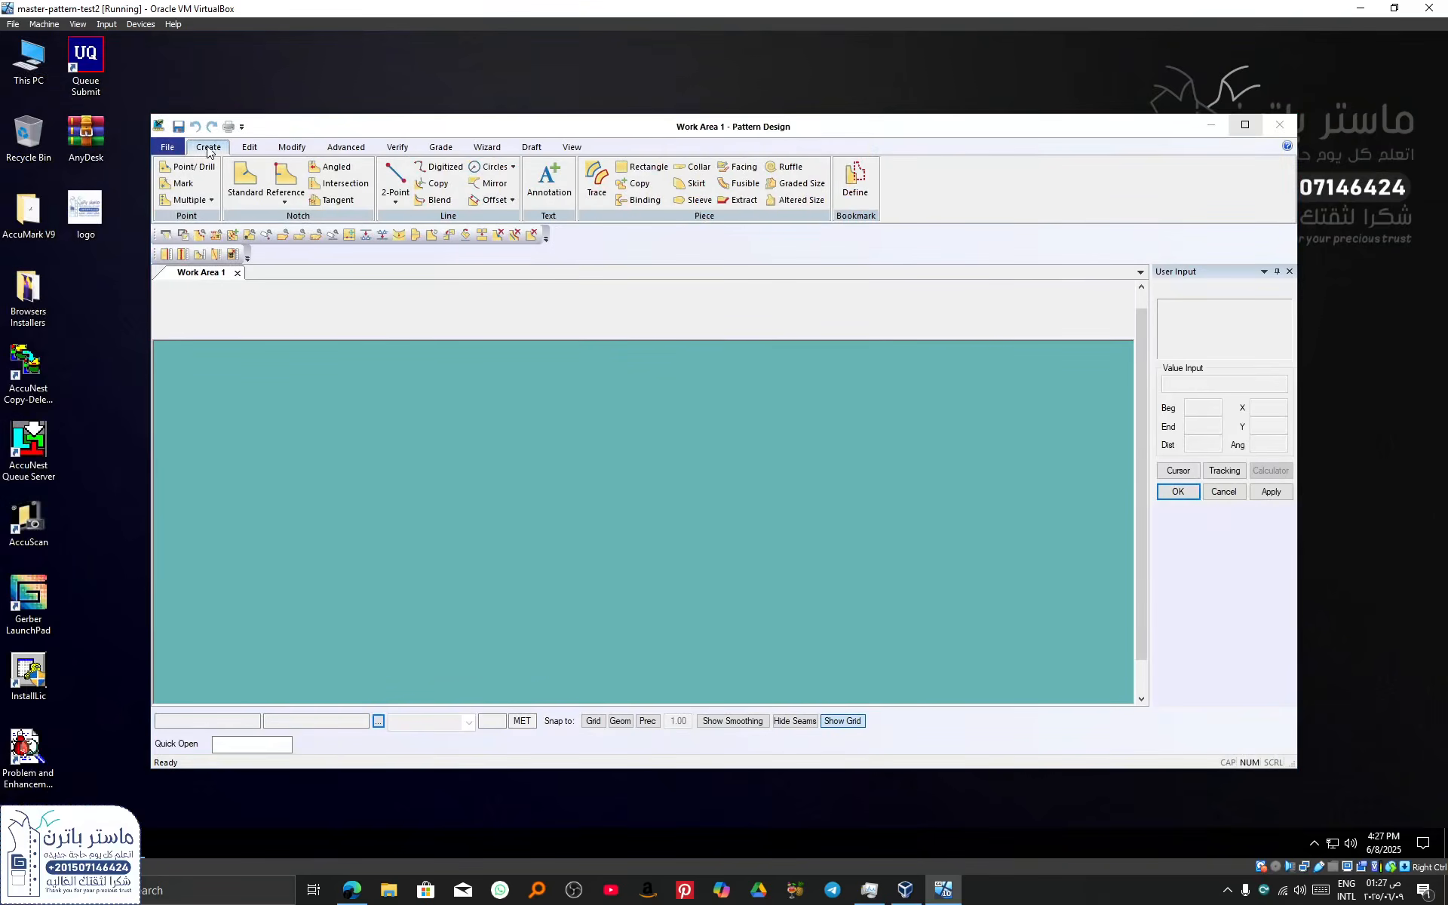
left_click(643, 167)
left_click(357, 453)
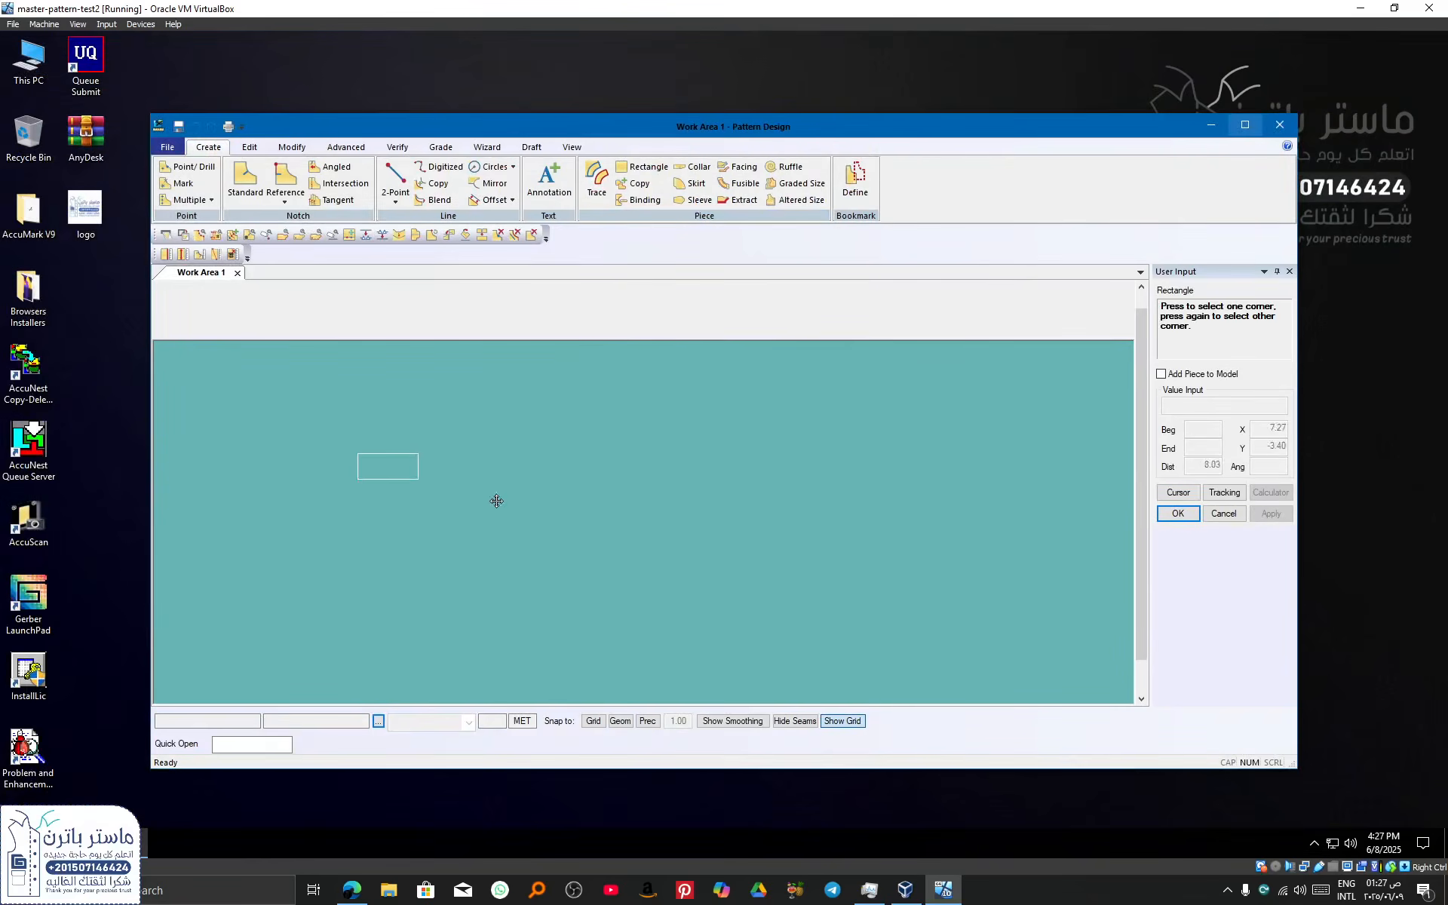
left_click(868, 605)
Create a new work area and try a script from the men's pattern wizard in it.
left_click(168, 147)
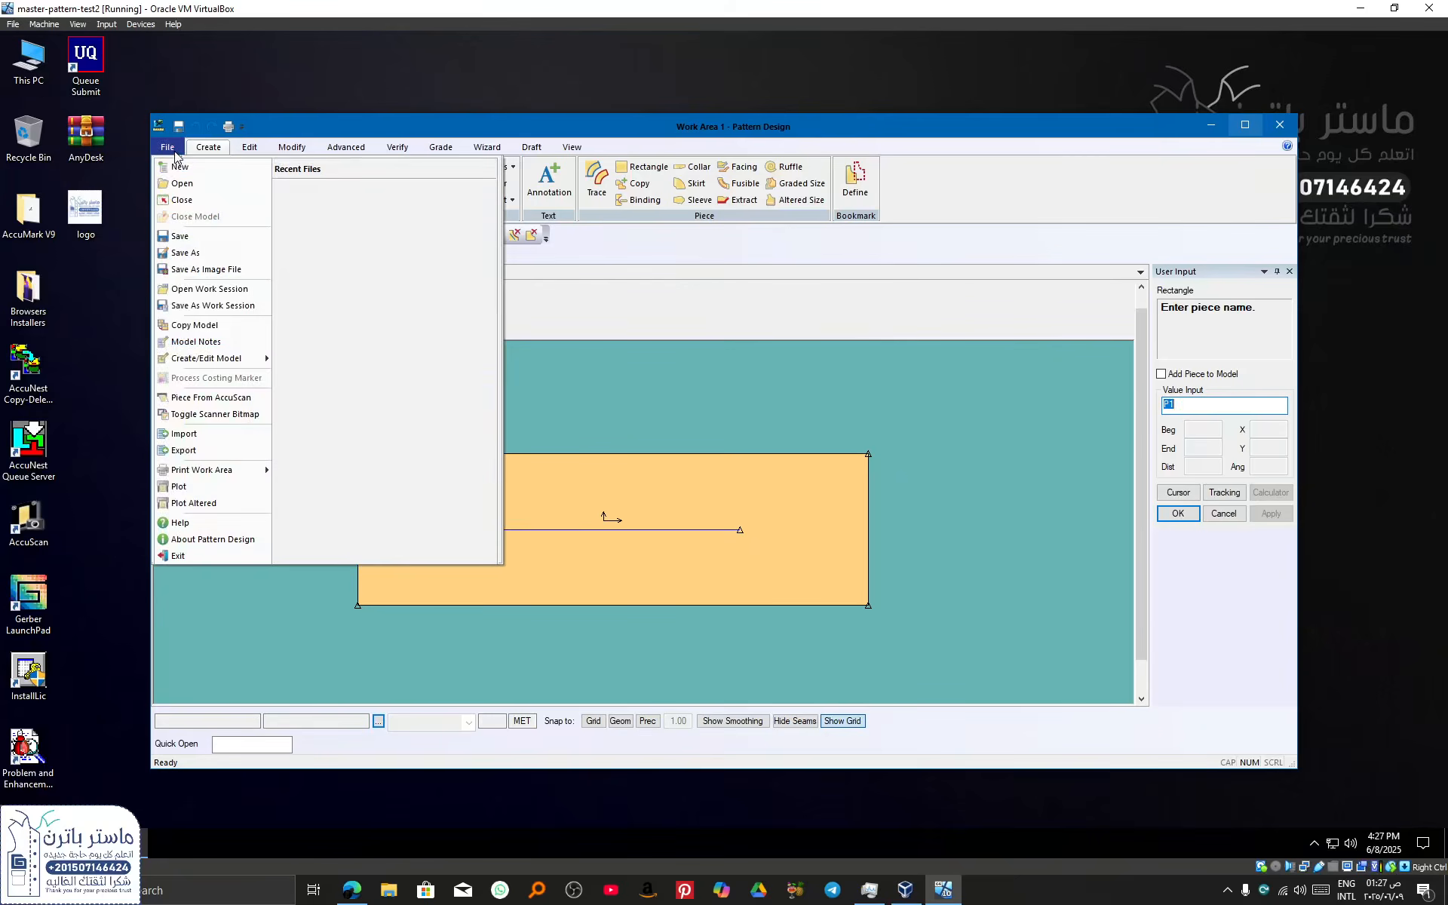
left_click(206, 172)
left_click(468, 151)
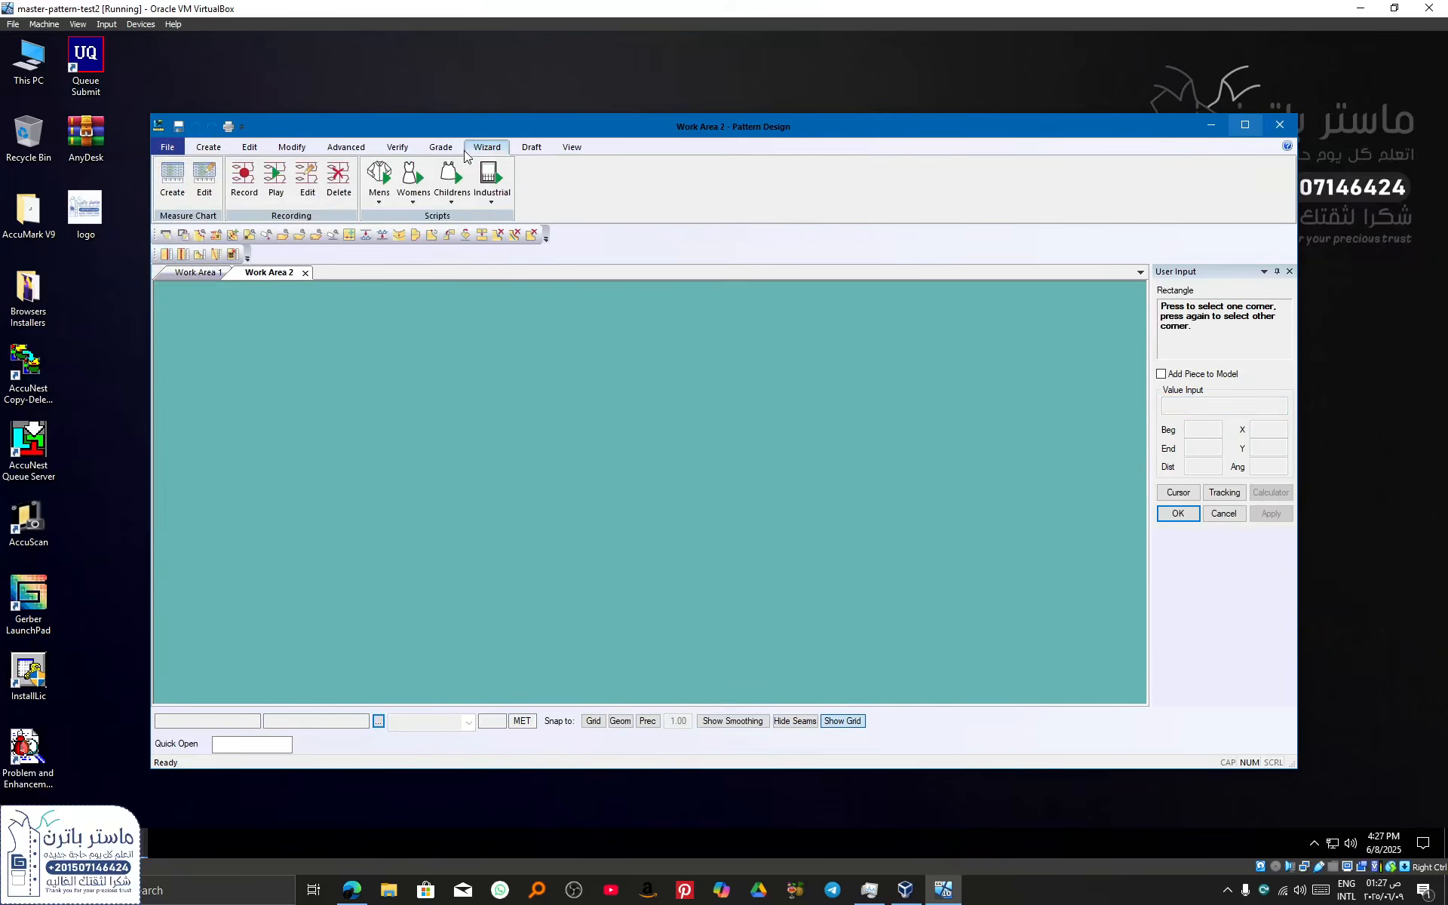
left_click(380, 178)
left_click(407, 224)
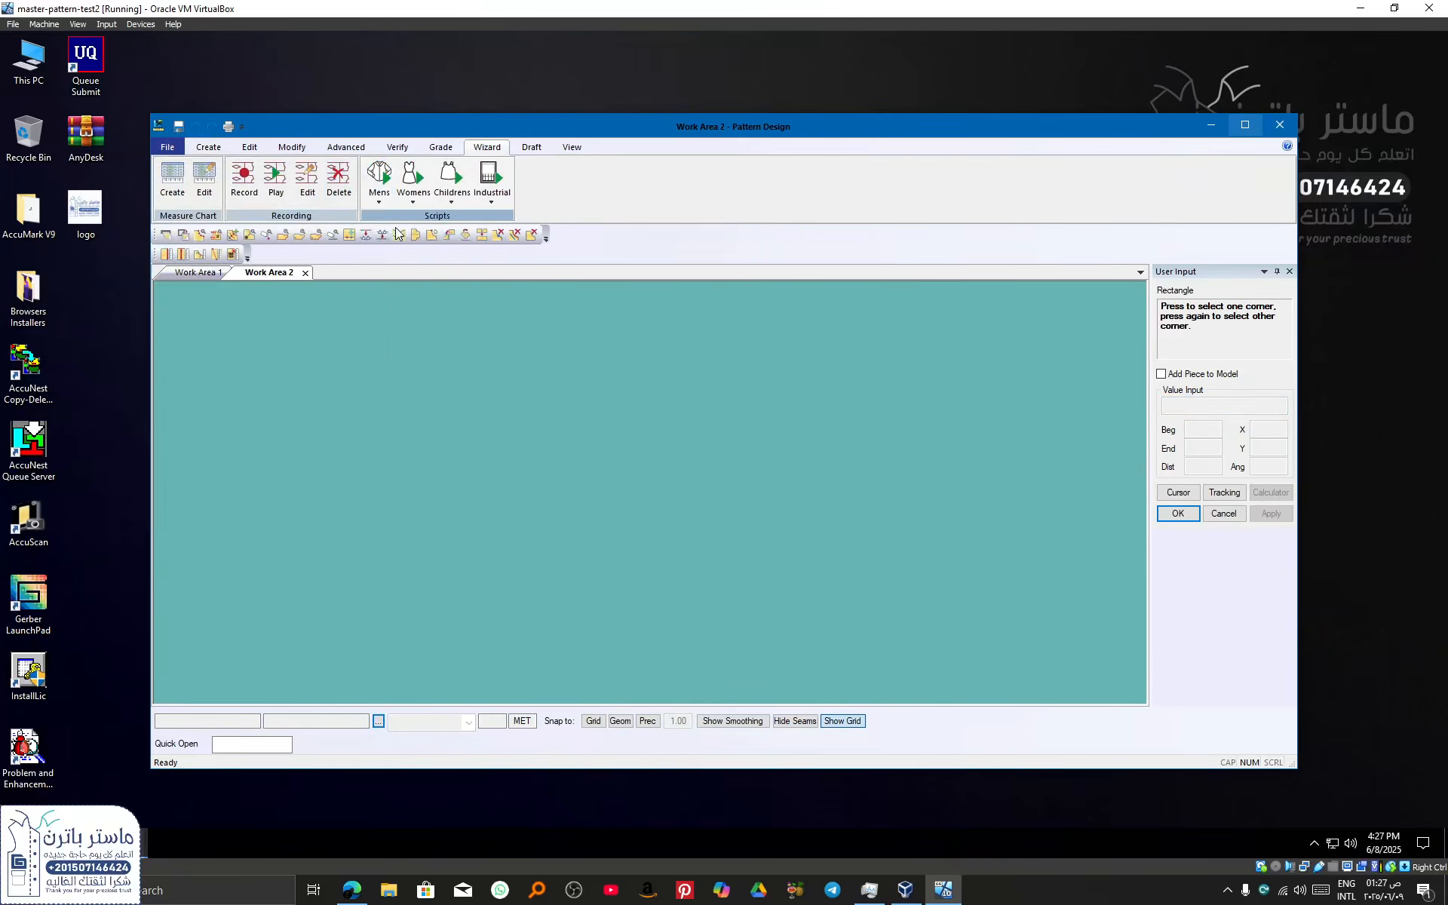
left_click(427, 416)
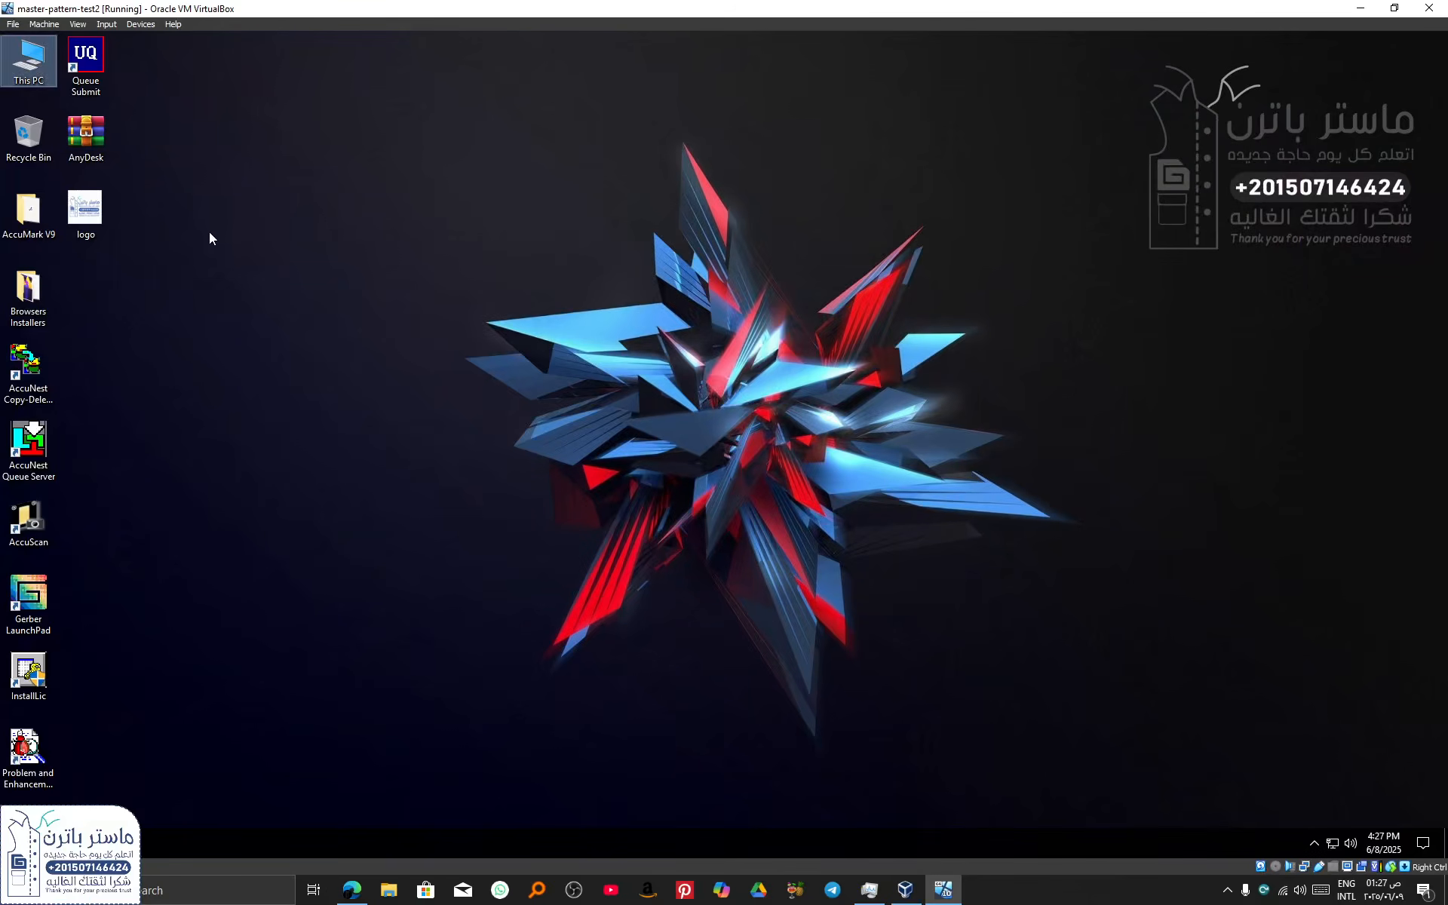
View the drives in the guest's This PC and look into the userroot folder on the host's Local Disk (C:).
double_click(28, 60)
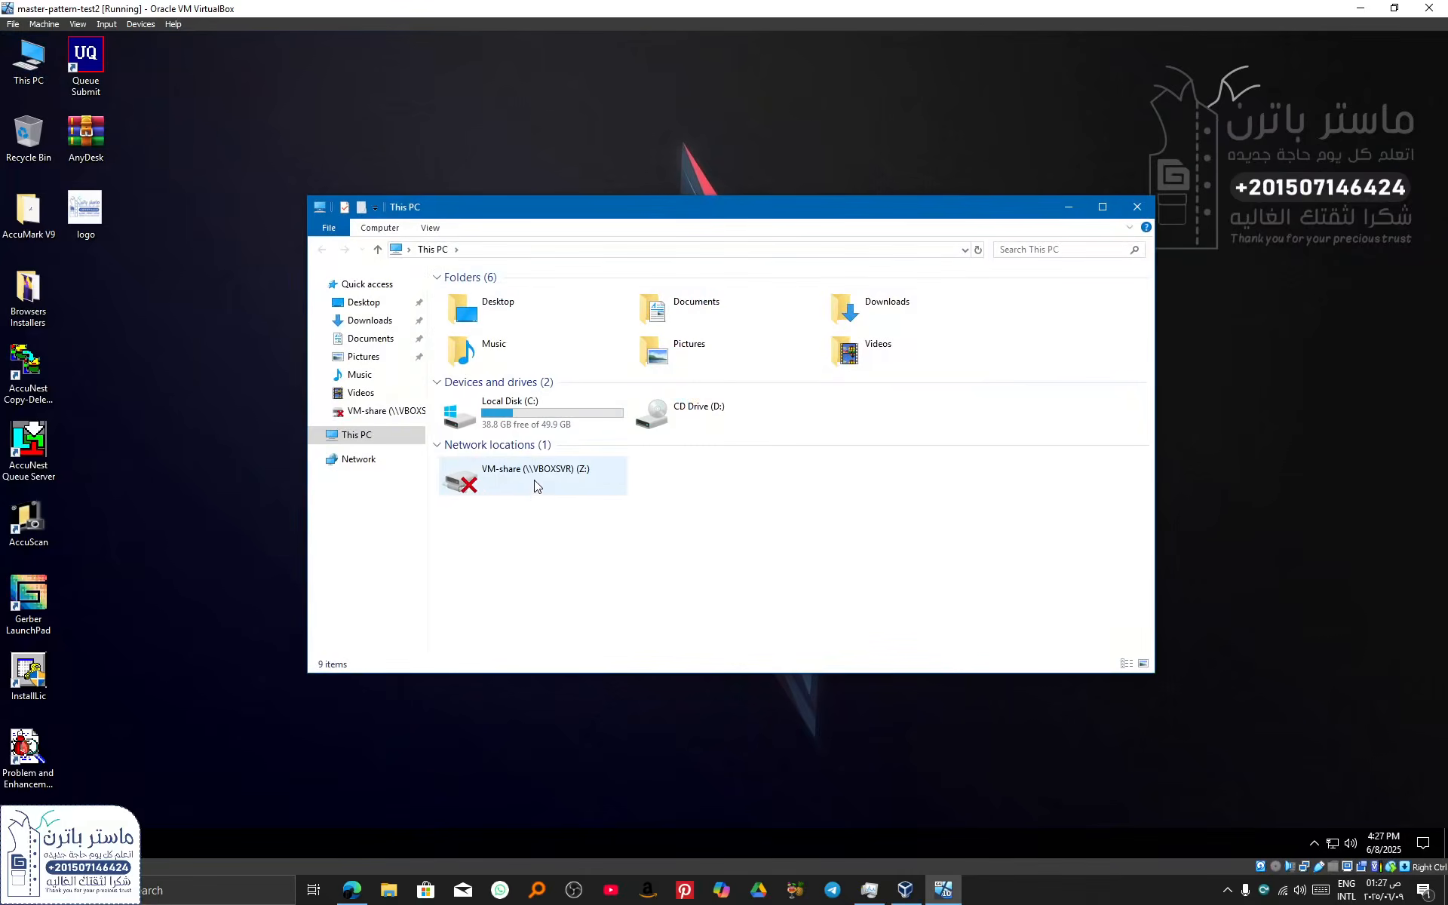
left_click(389, 890)
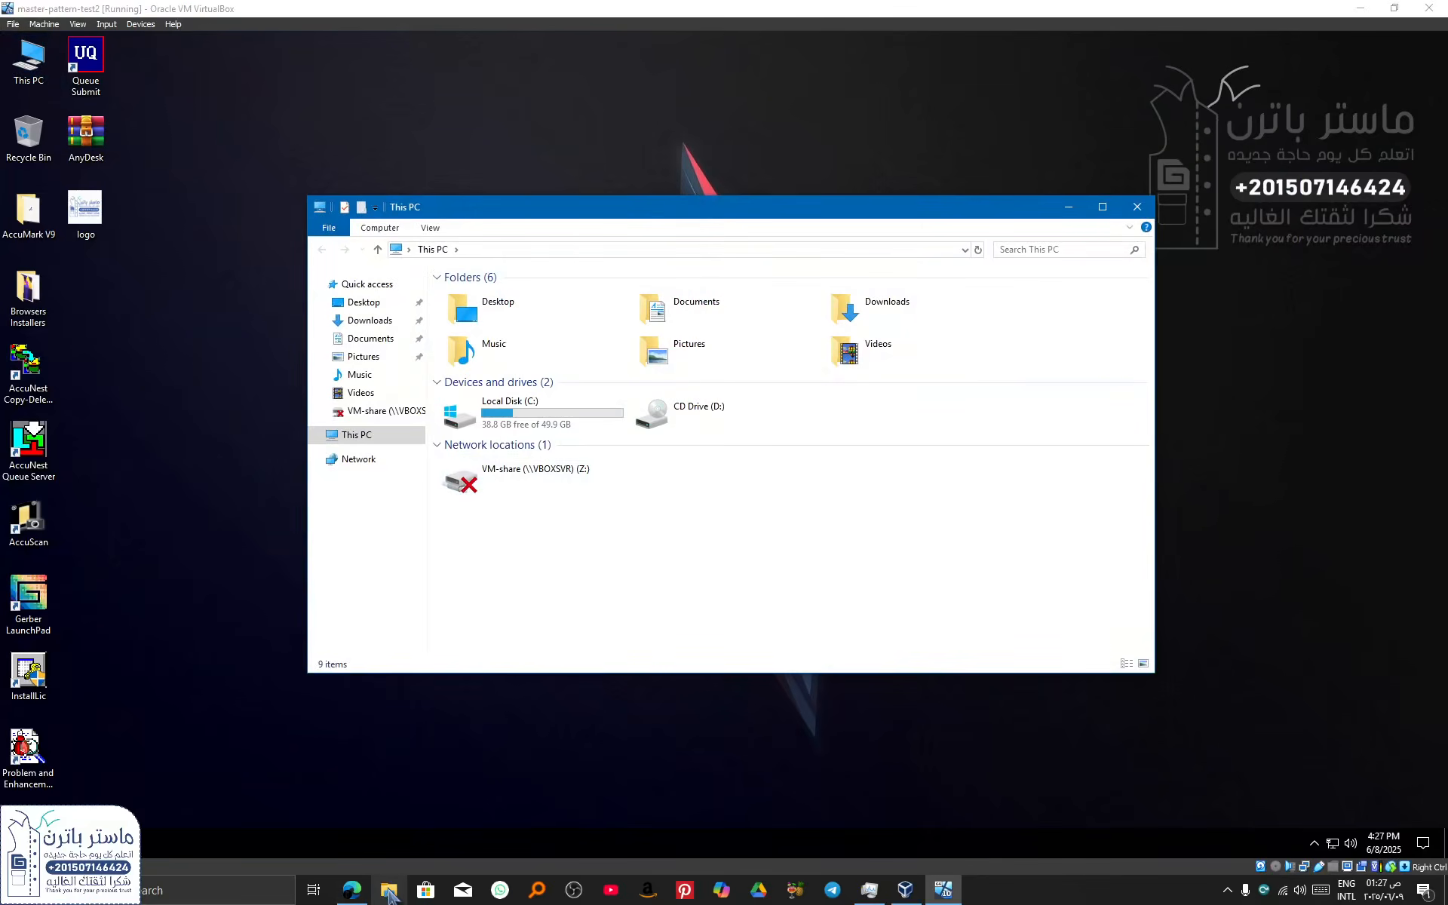
left_click(1131, 453)
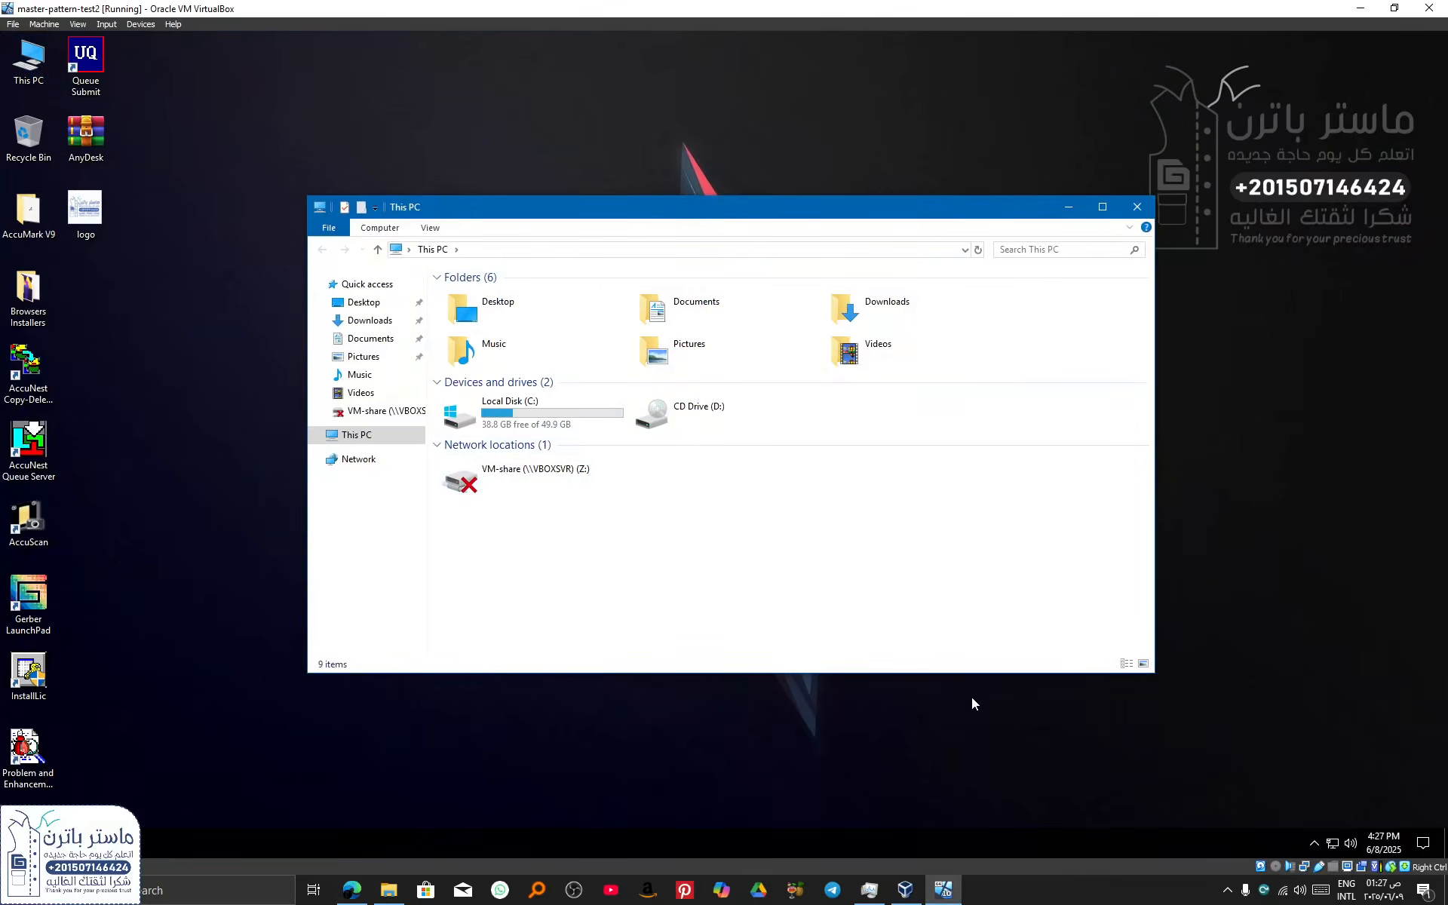
left_click(389, 890)
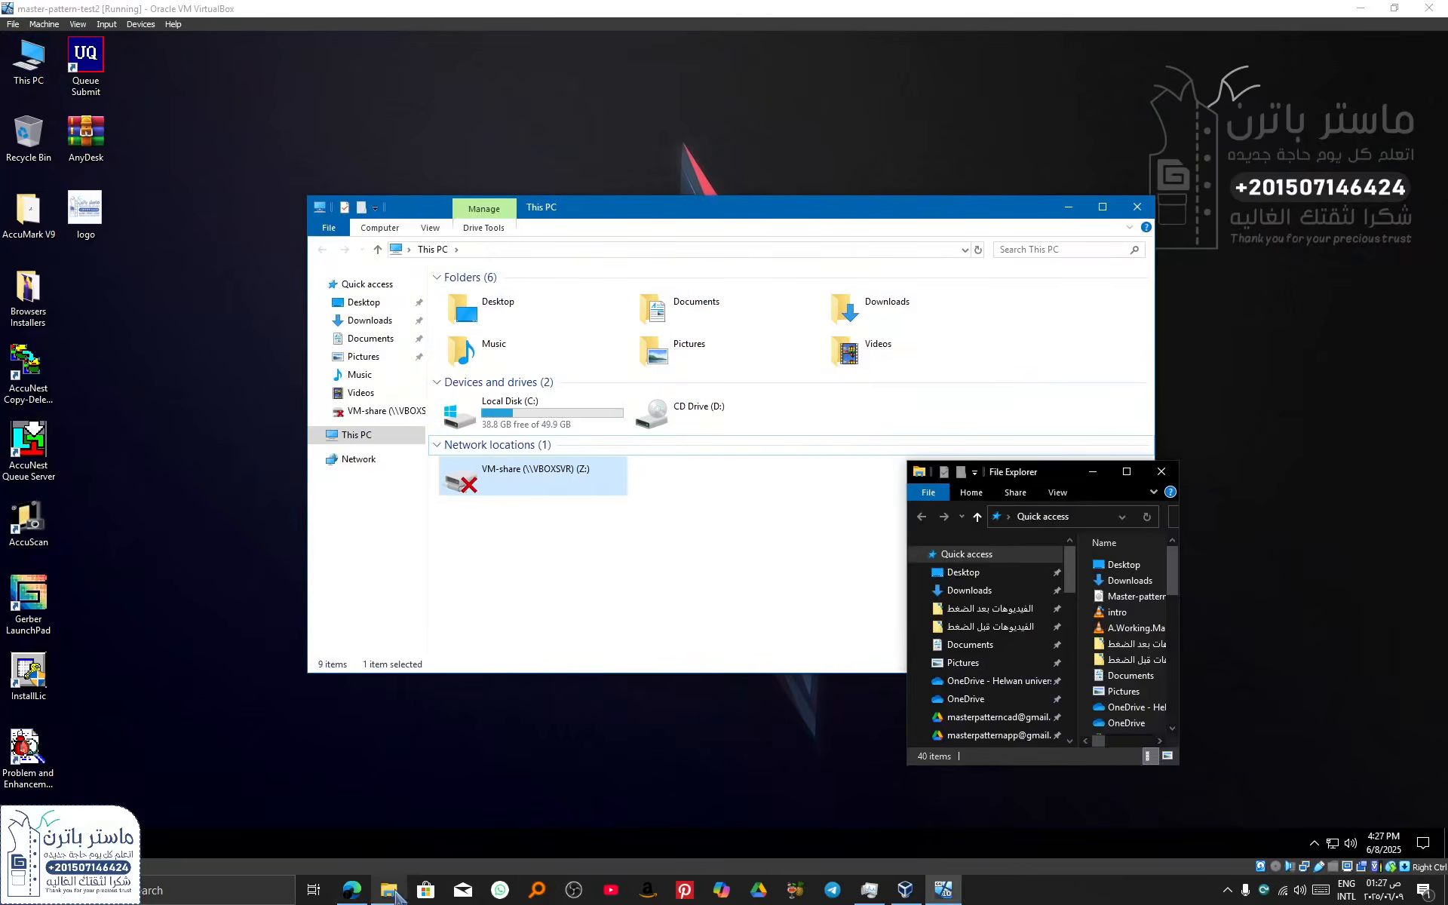
left_click(1127, 472)
left_click(88, 621)
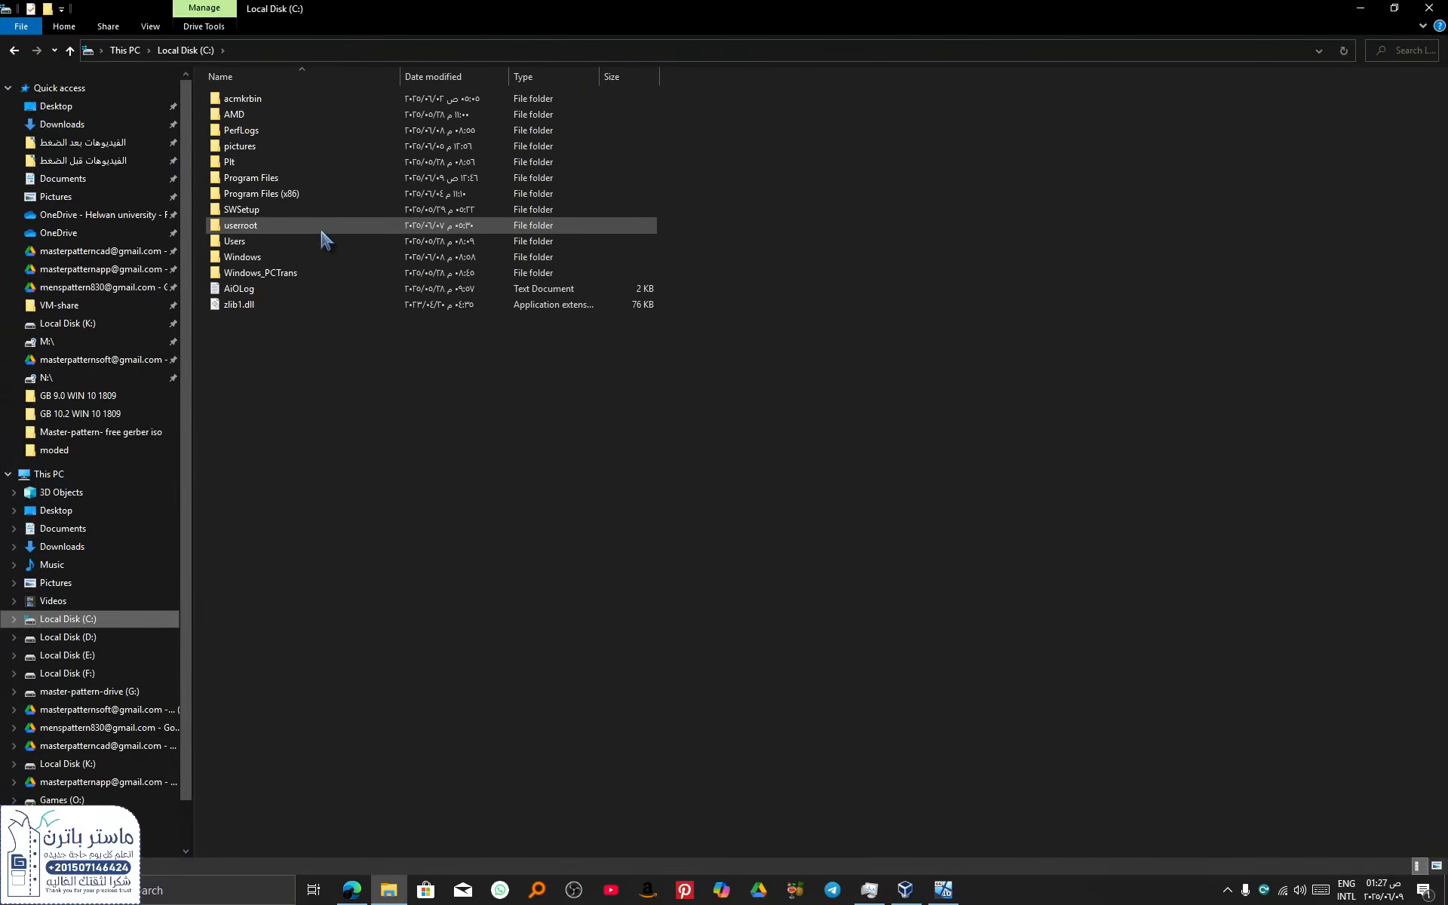
double_click(277, 230)
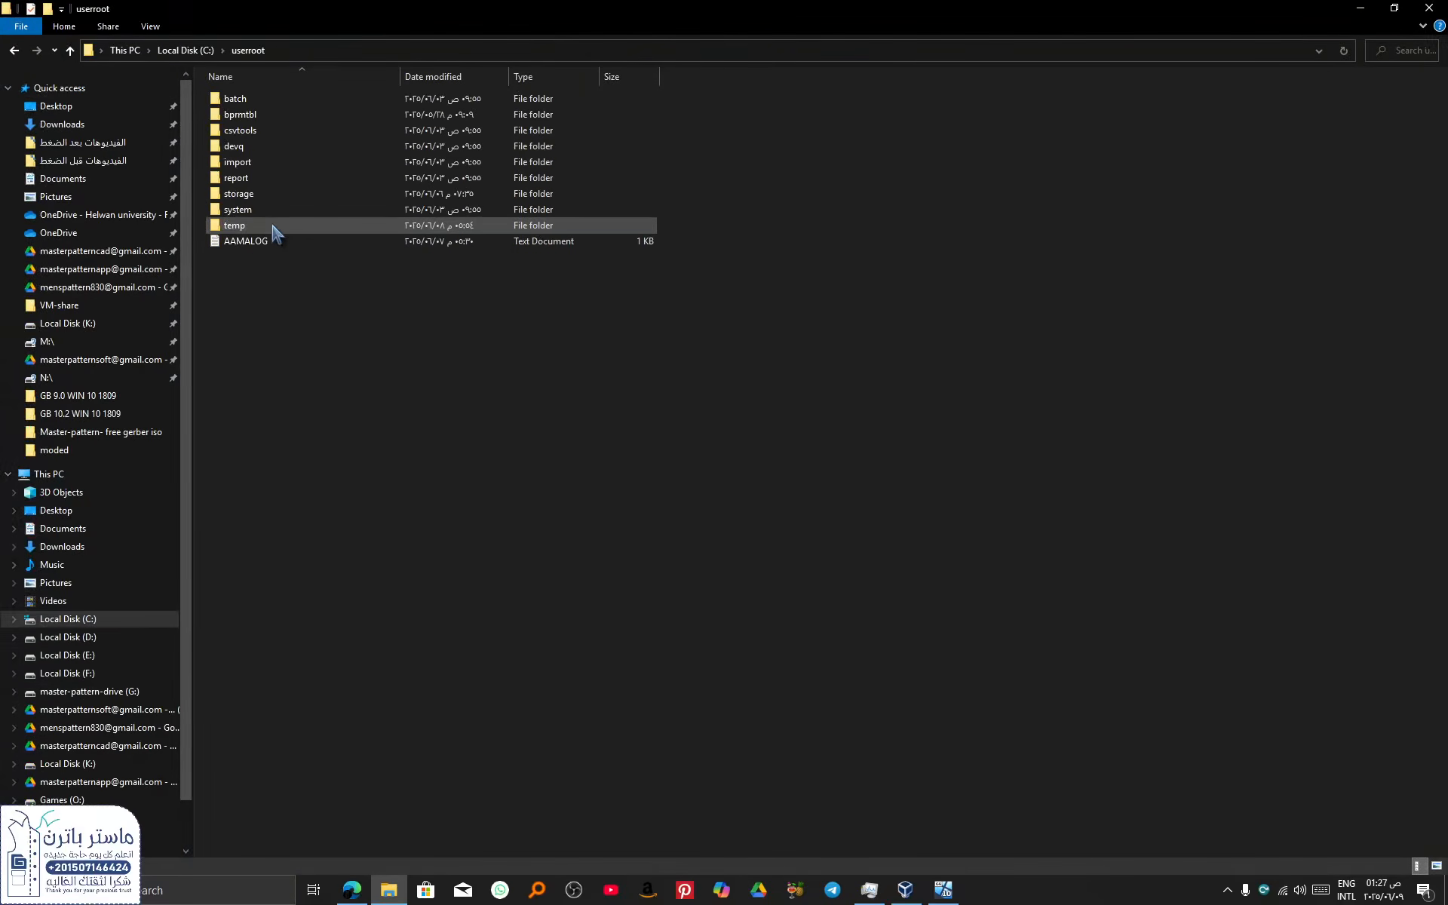
left_click(181, 49)
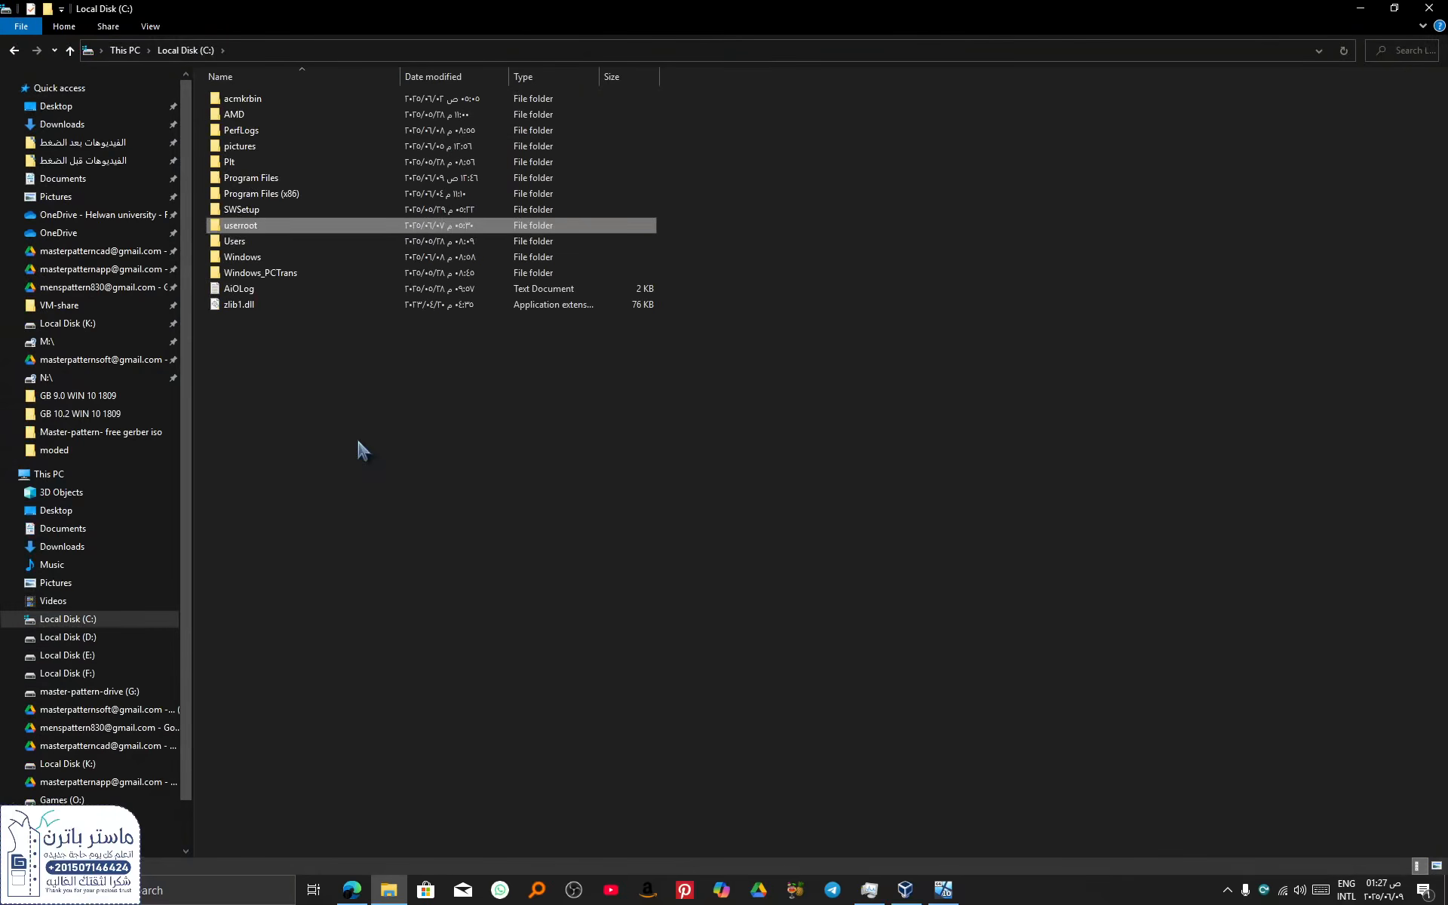
Share the host's C:\userroot folder over the network with Everyone, granting Read/Write permission.
right_click(255, 230)
left_click(314, 626)
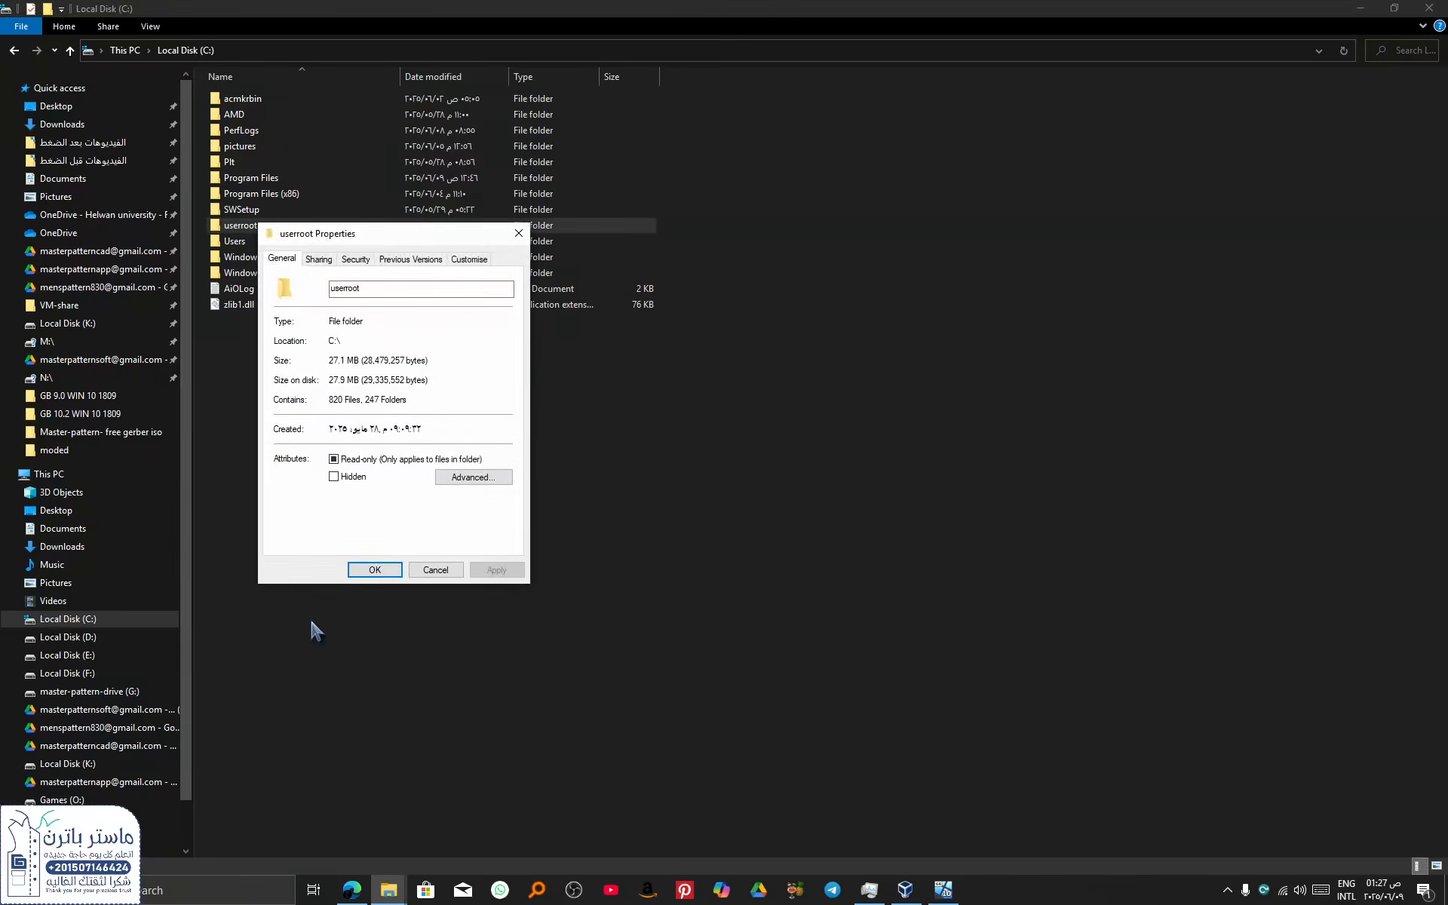
left_click(318, 259)
left_click(309, 359)
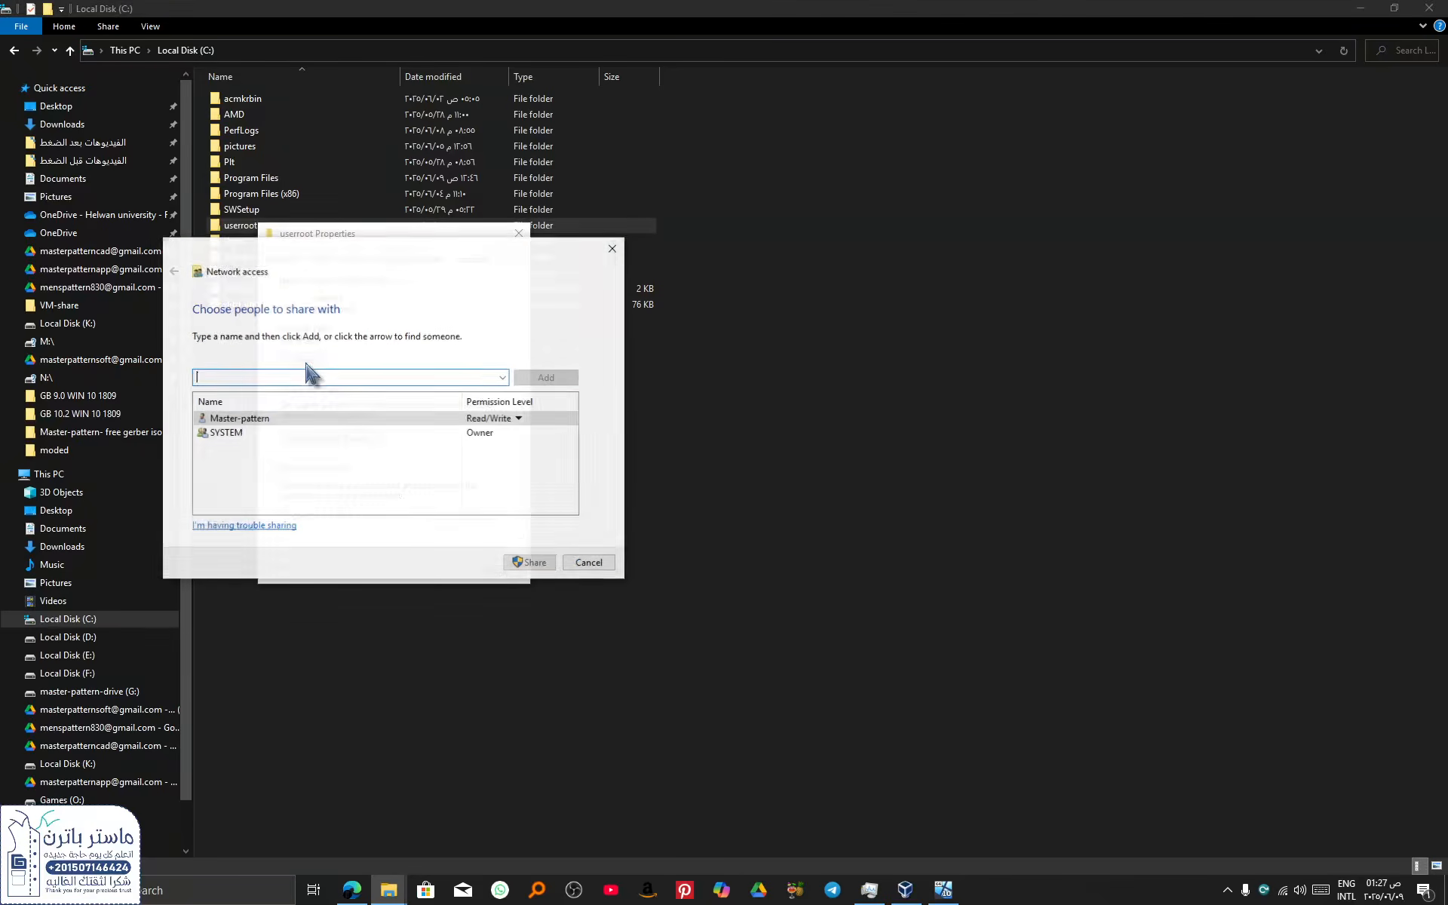
left_click(503, 378)
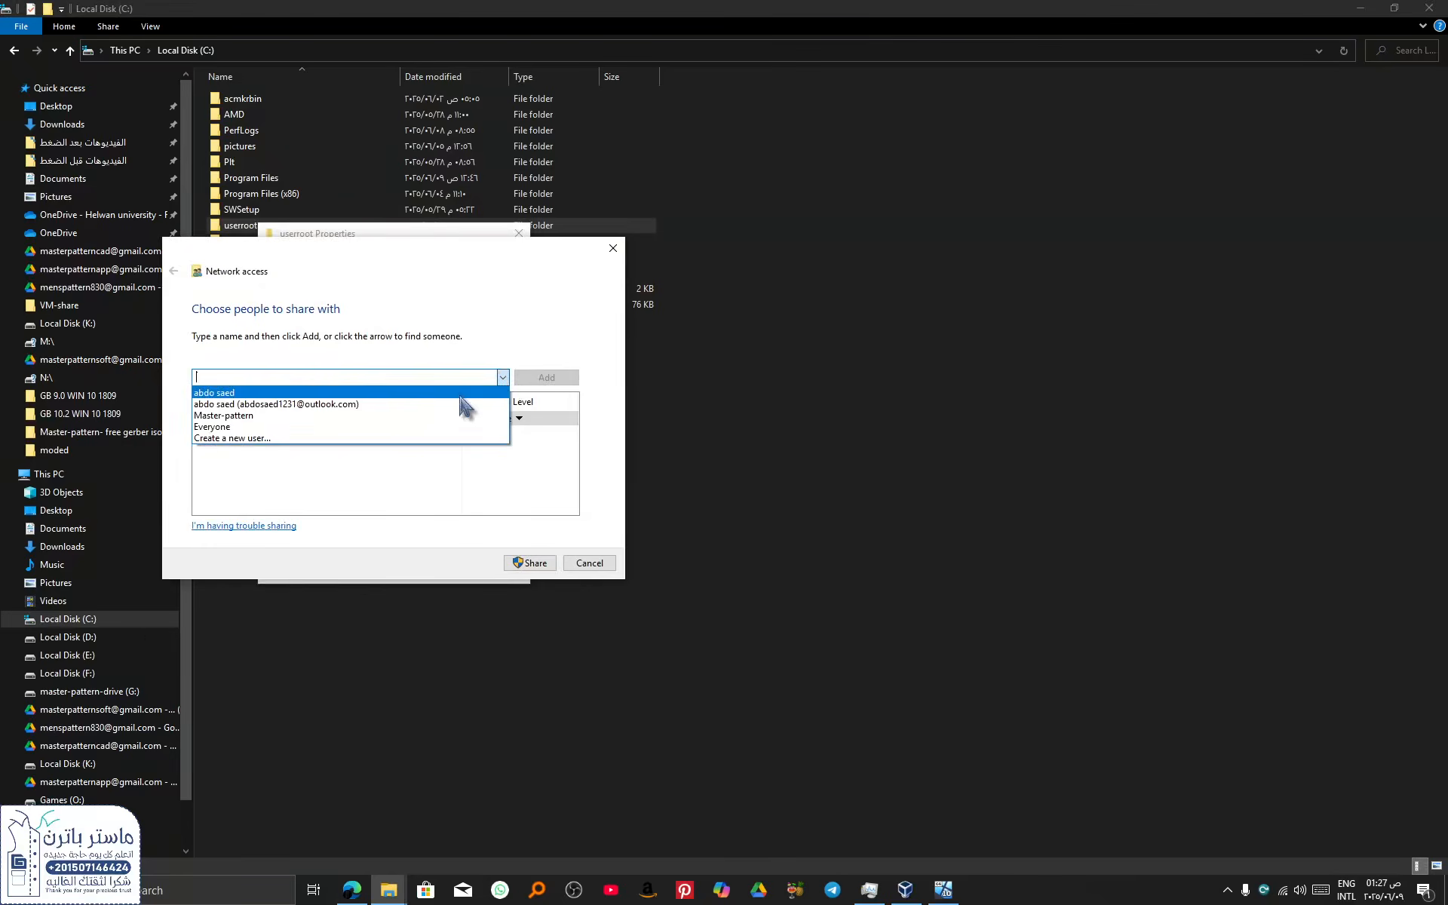
left_click(366, 426)
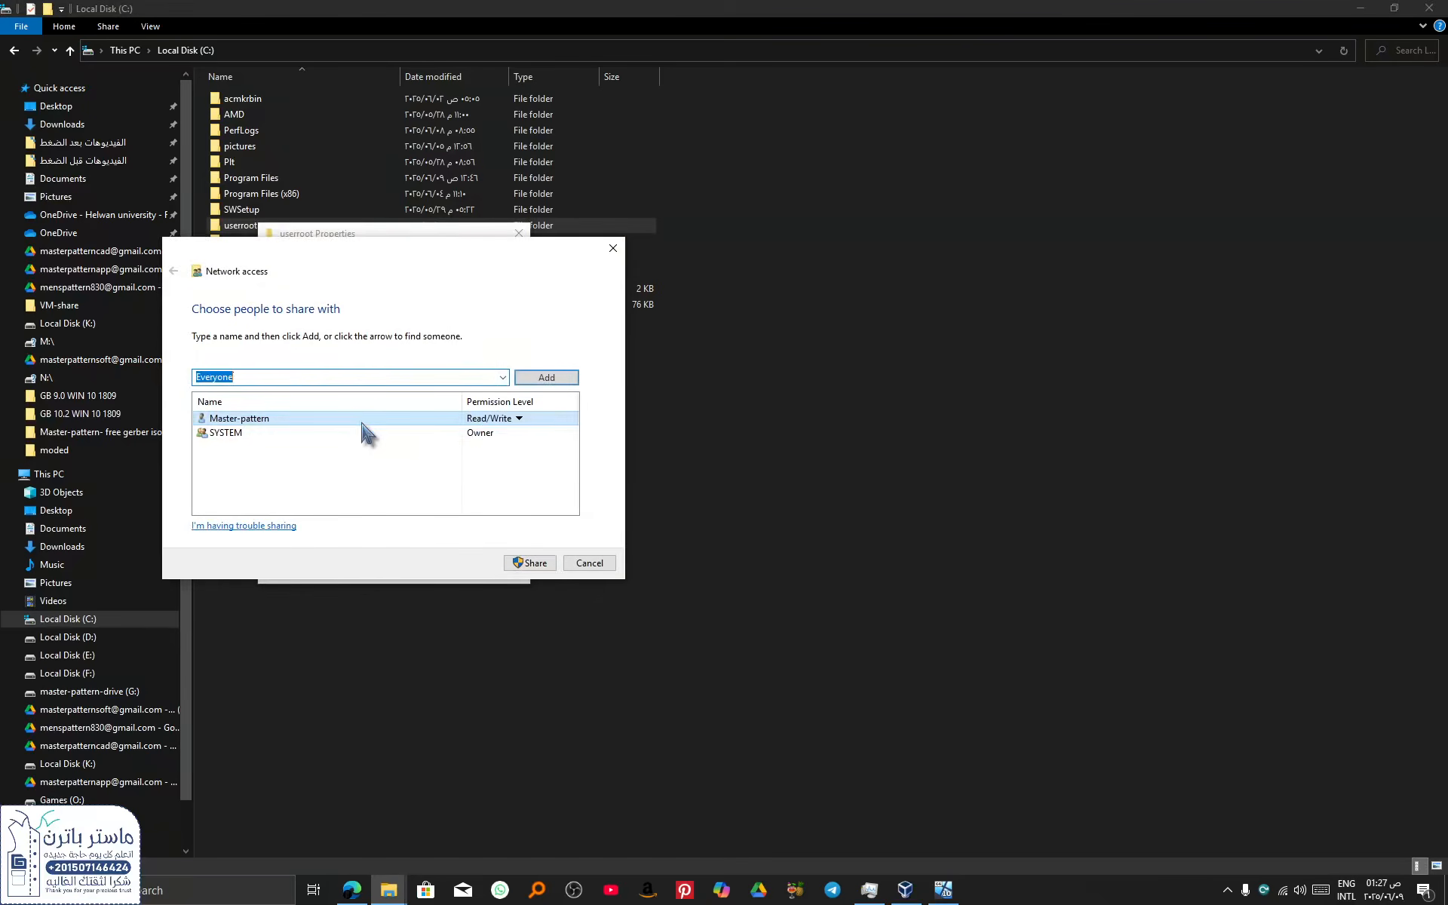
left_click(546, 381)
left_click(494, 420)
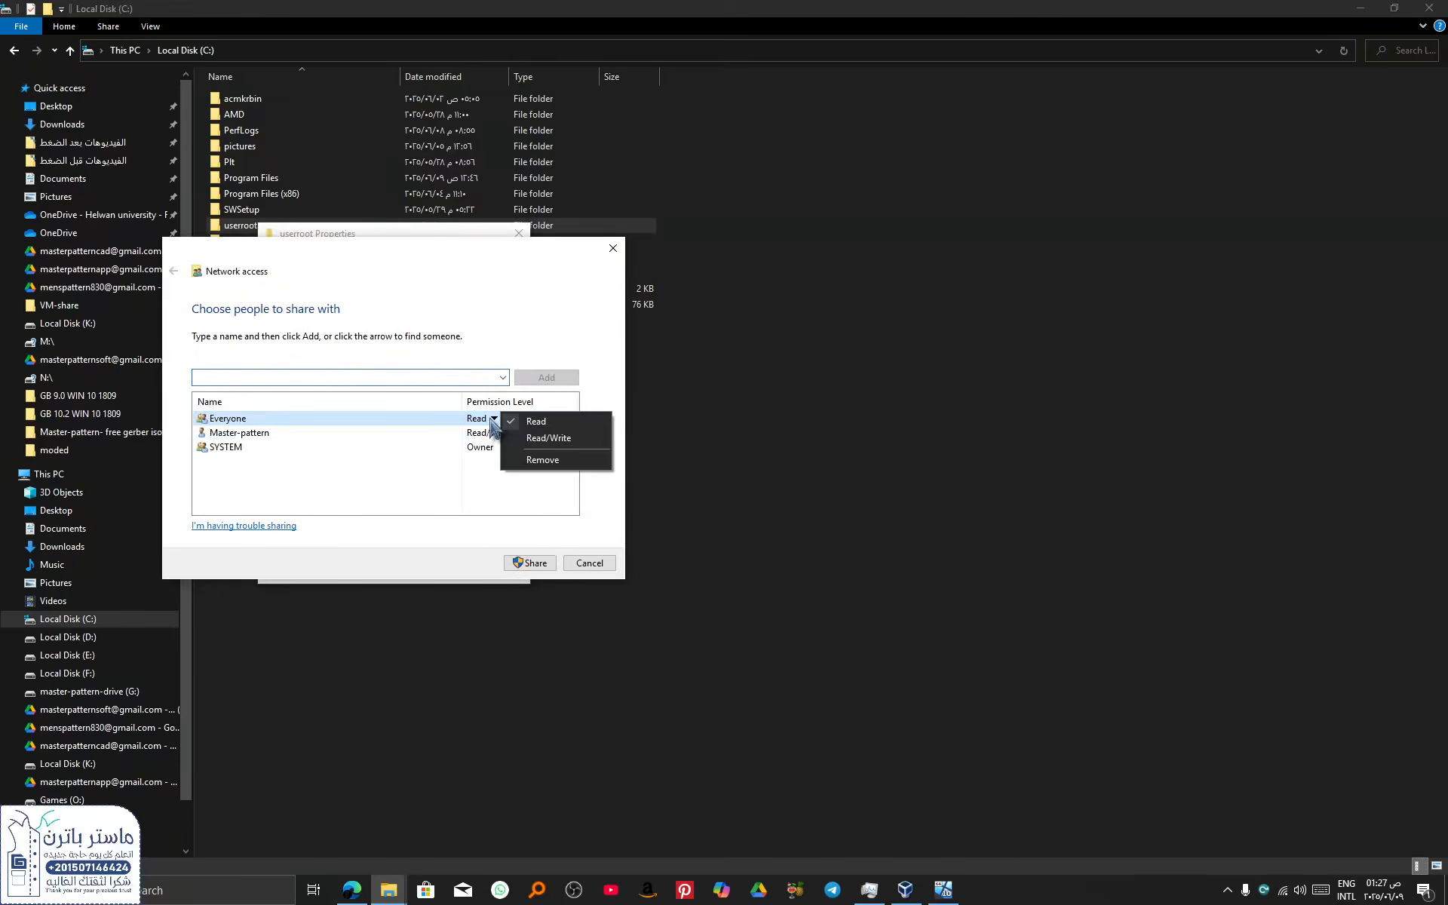
left_click(528, 439)
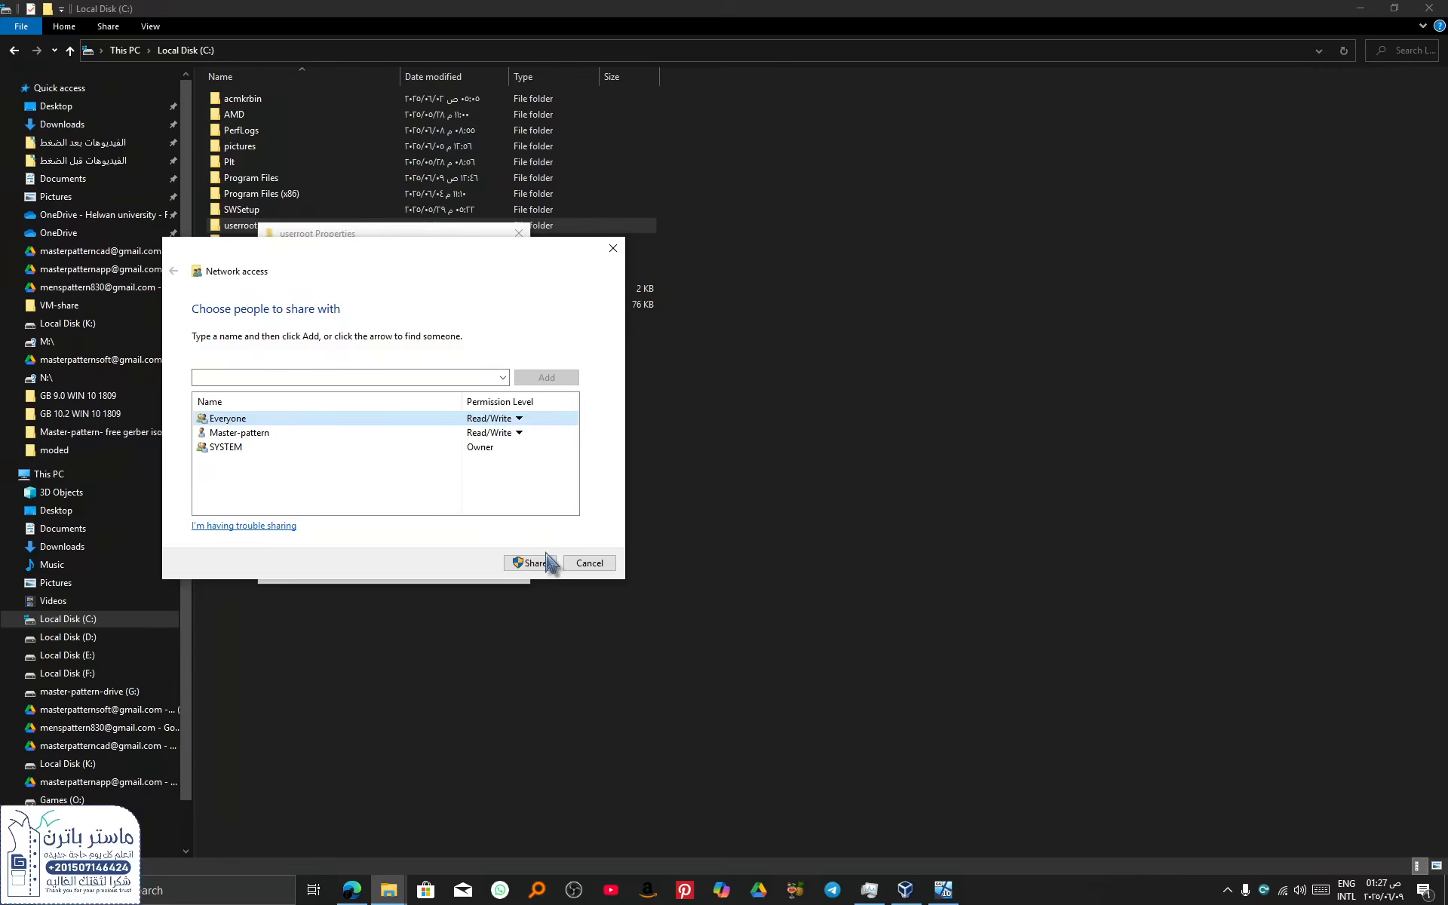
left_click(534, 563)
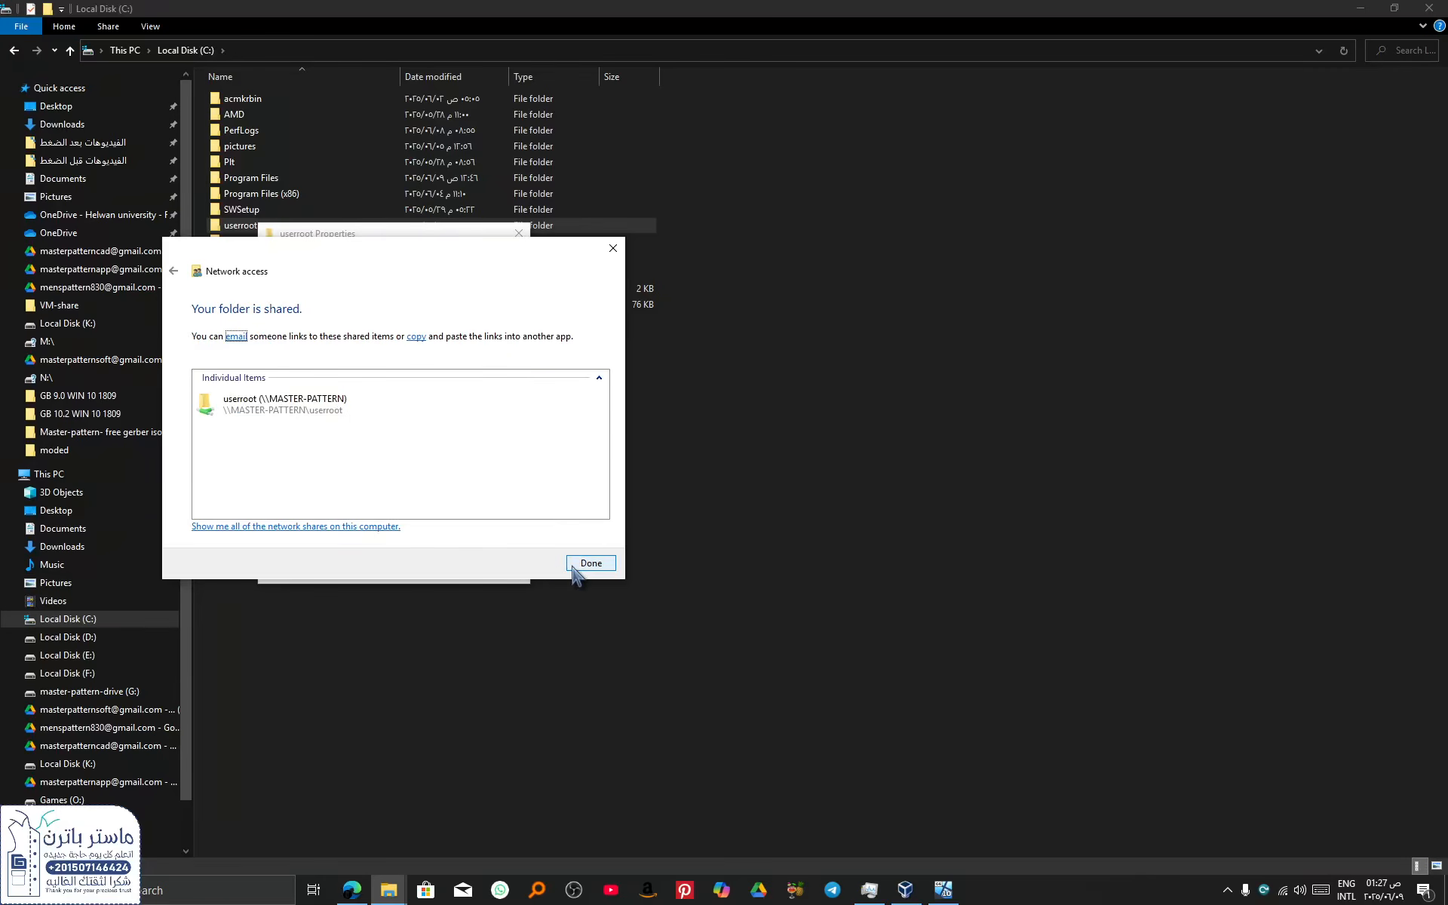
left_click(584, 564)
Return to the running master-pattern-test2 virtual machine and insert the Guest Additions CD image.
left_click(904, 891)
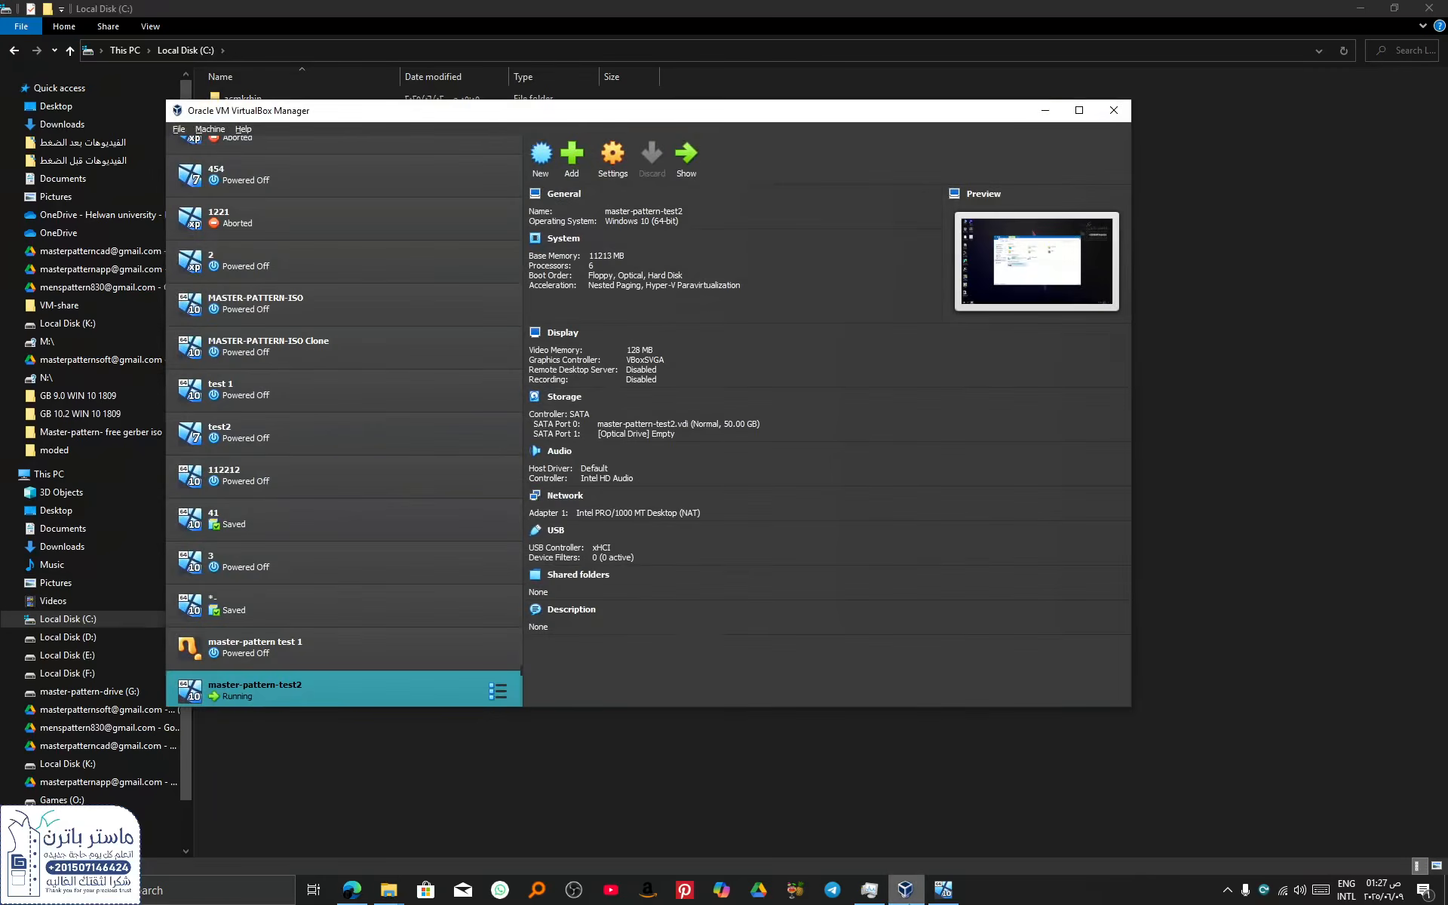
left_click(943, 890)
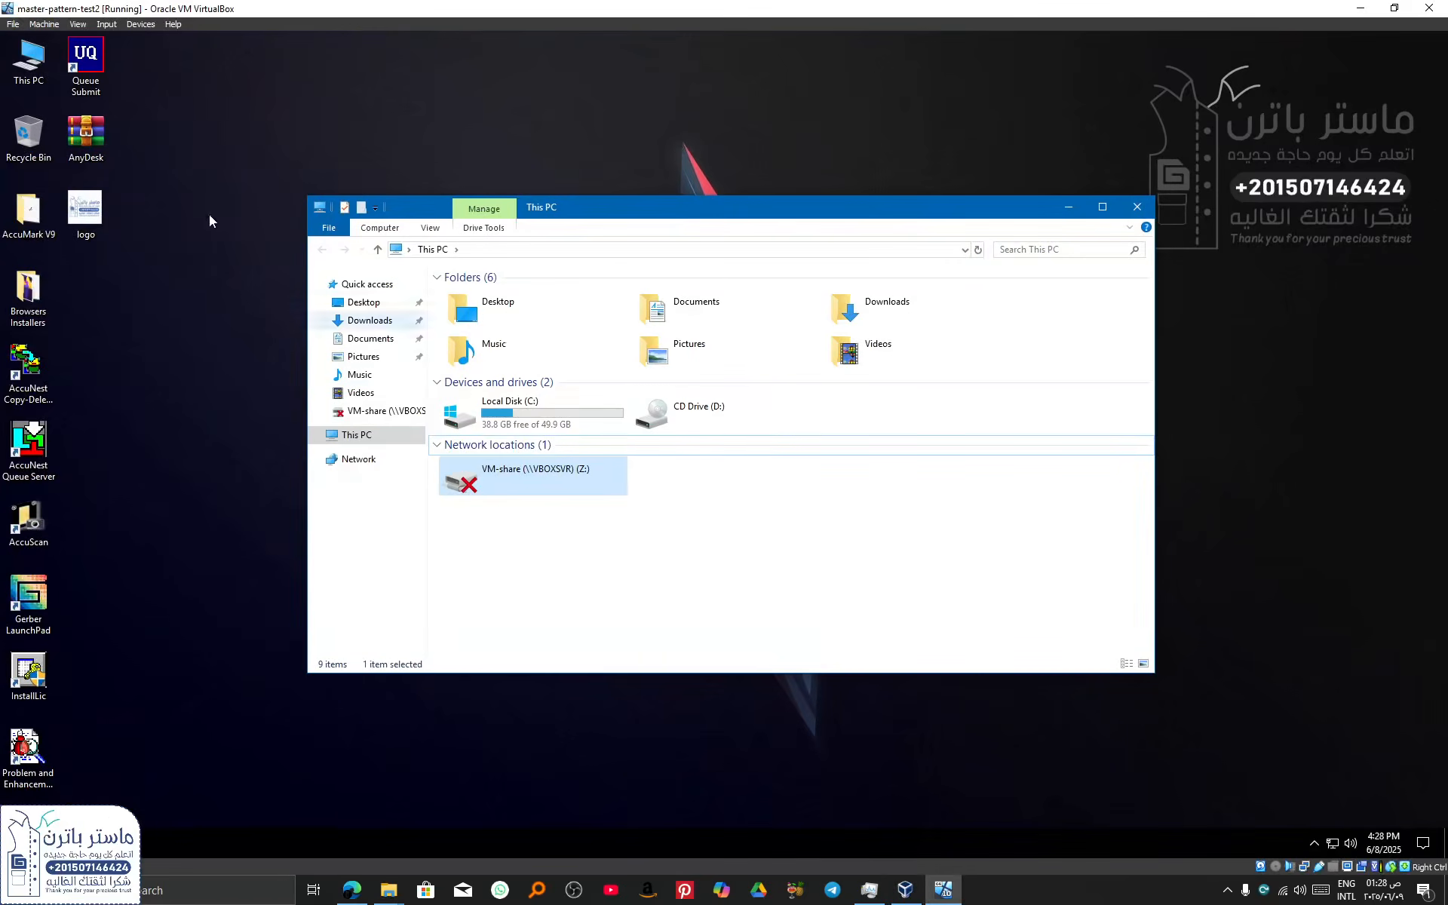
left_click(138, 26)
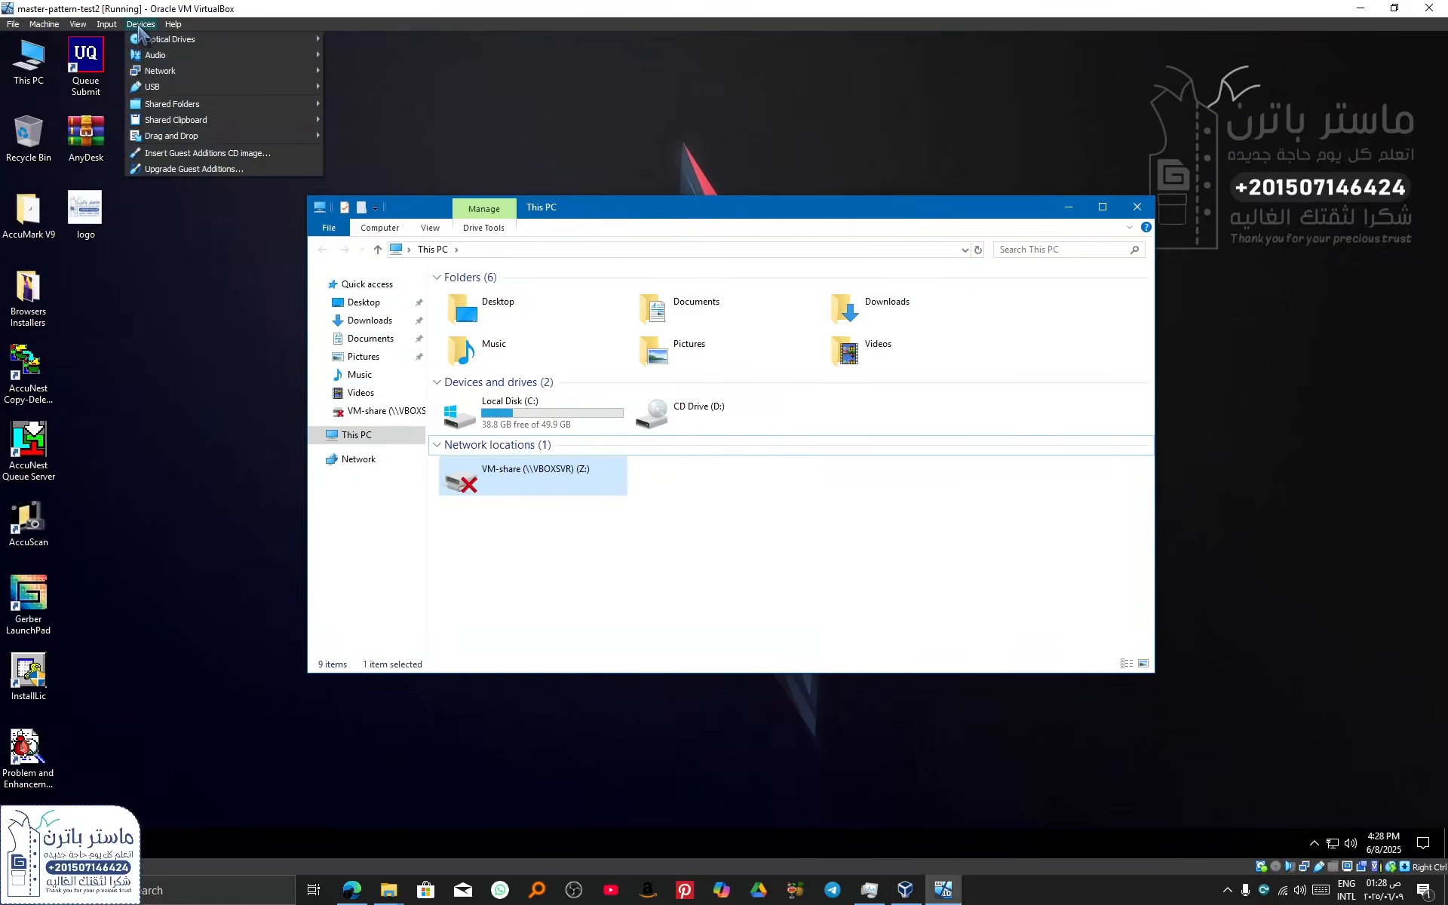
left_click(196, 155)
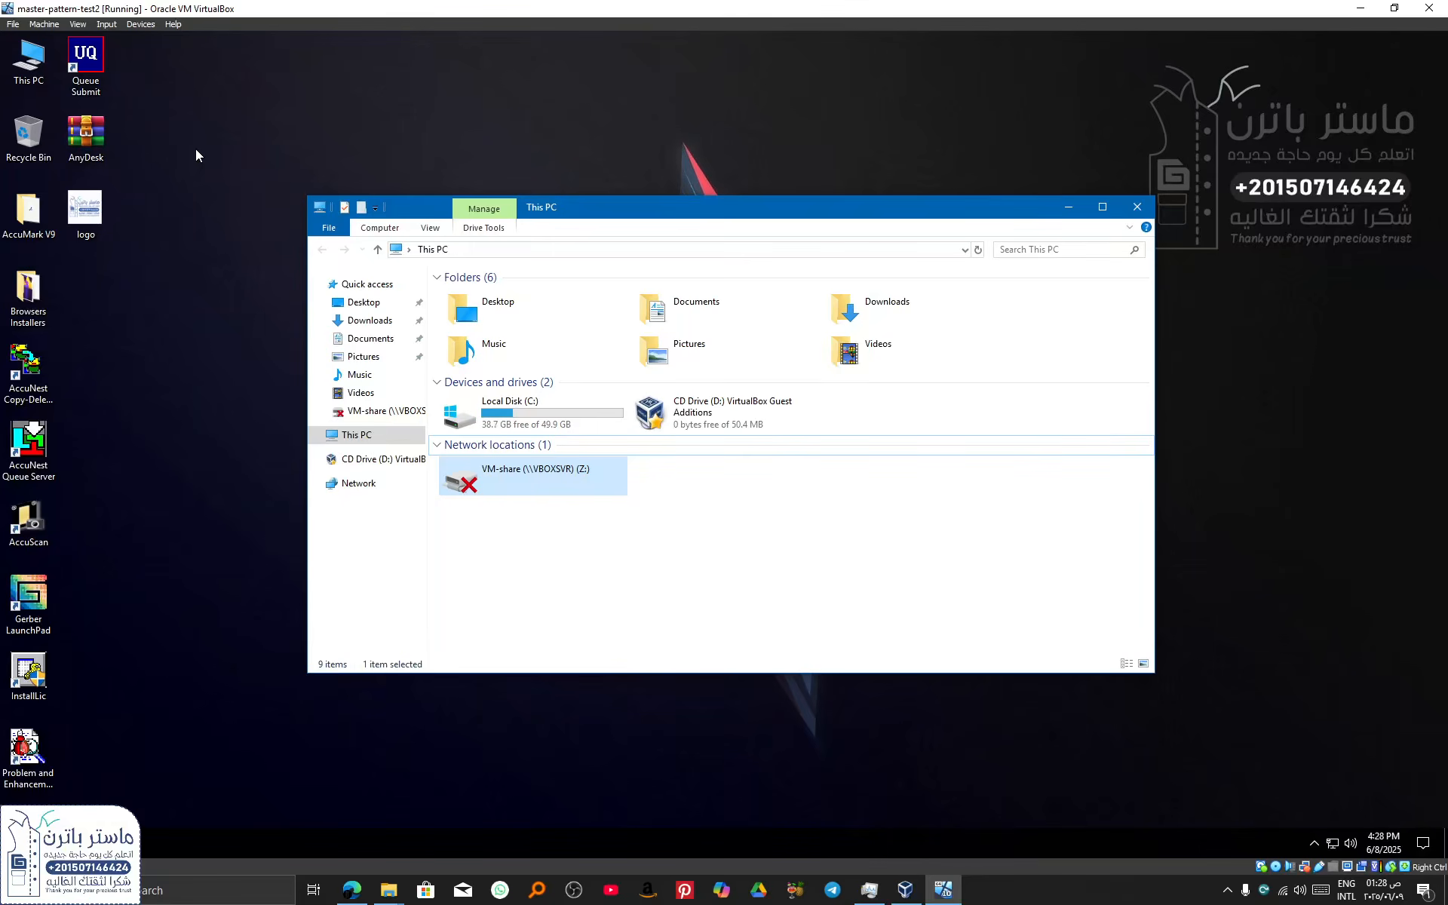
Install VirtualBox Guest Additions 7.0.18 from the guest's CD drive and reboot the guest.
left_click(663, 420)
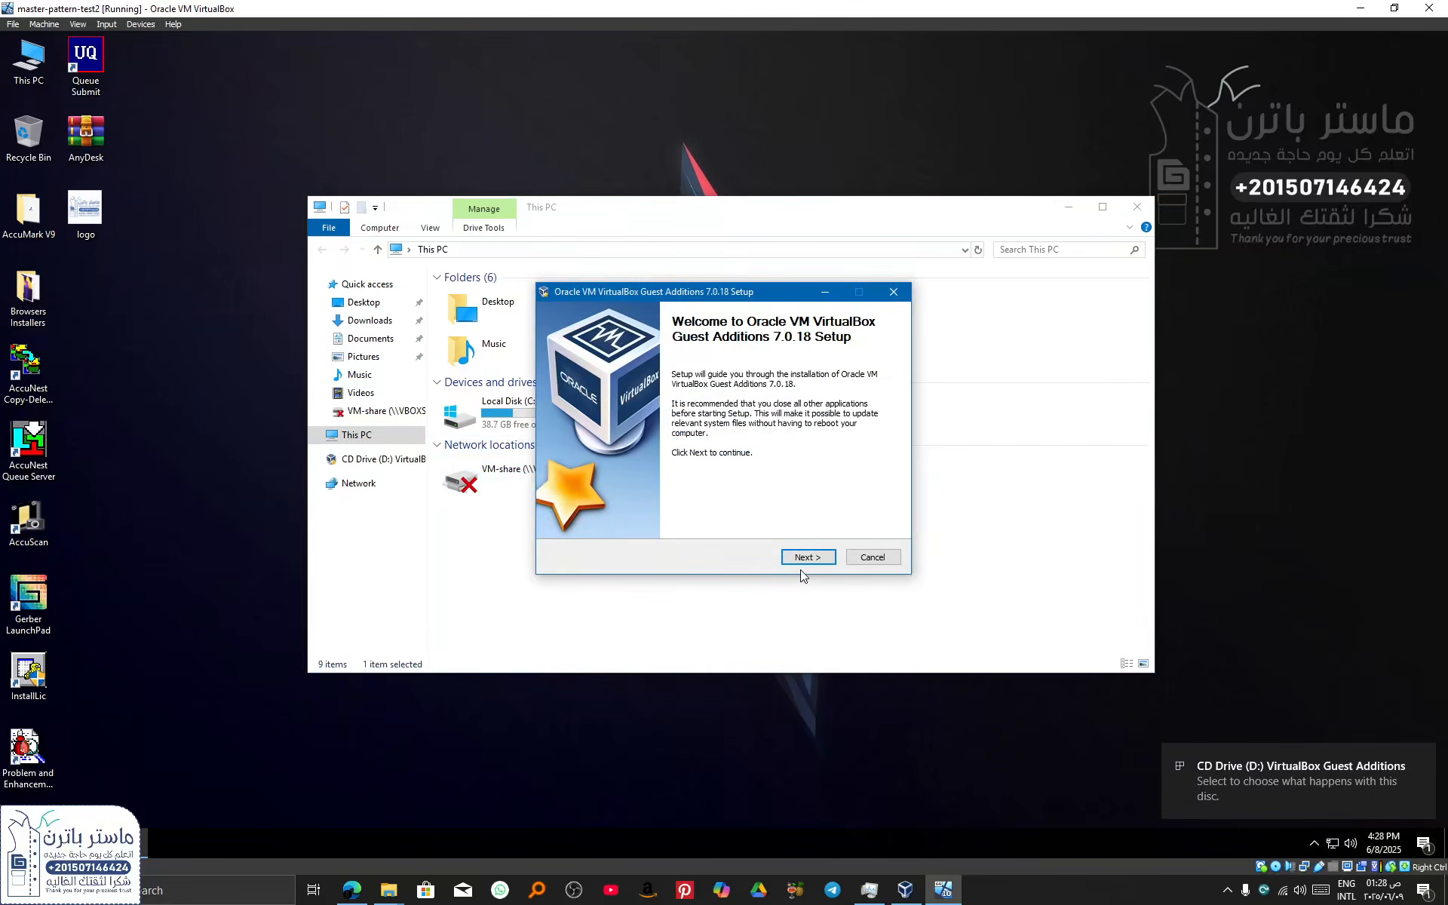
left_click(800, 564)
left_click(799, 562)
left_click(799, 562)
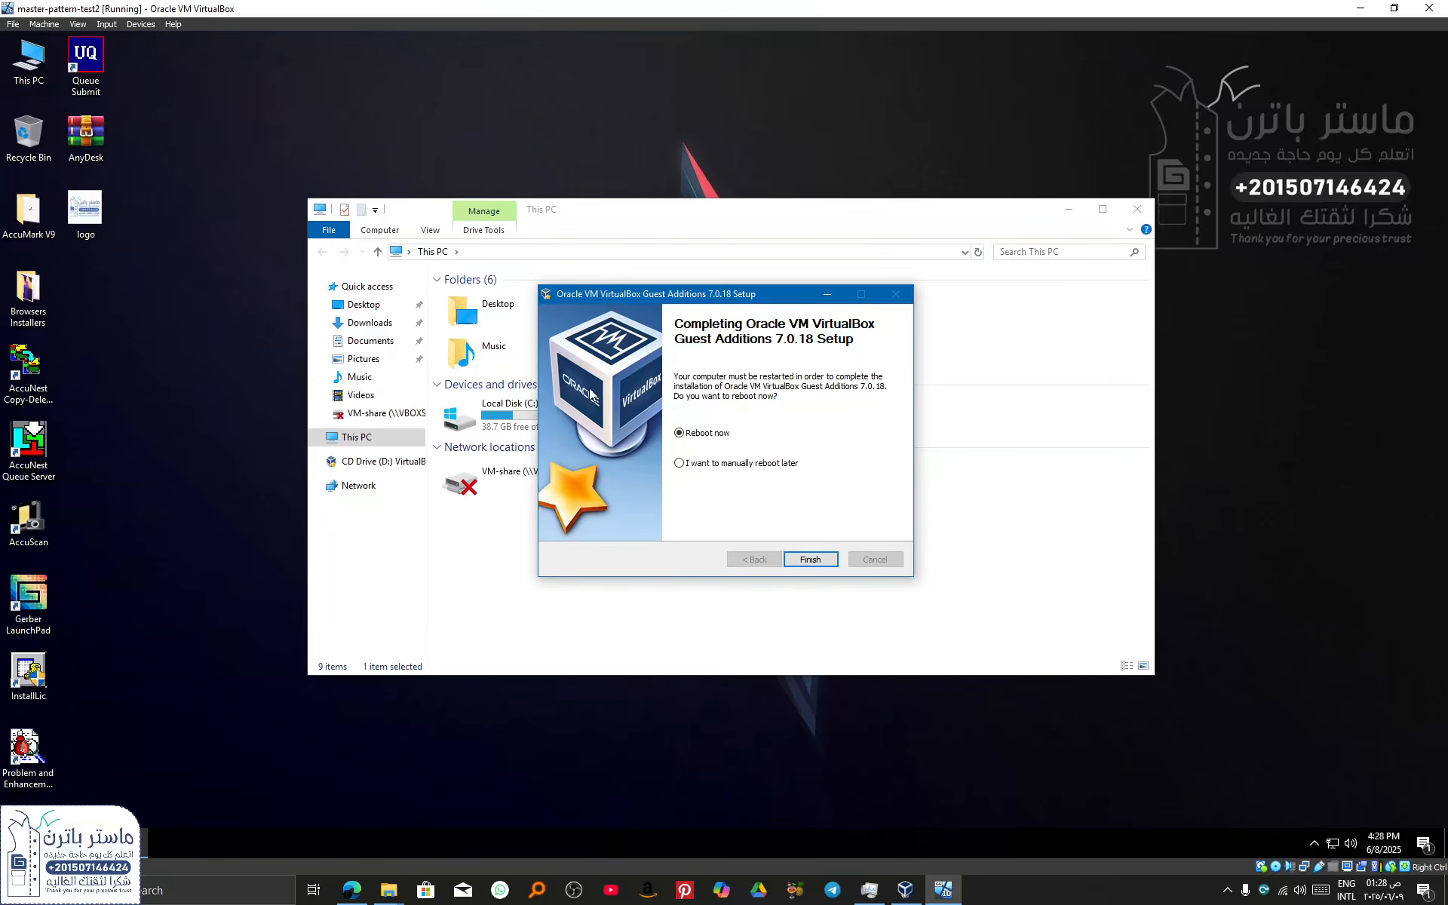
left_click(796, 568)
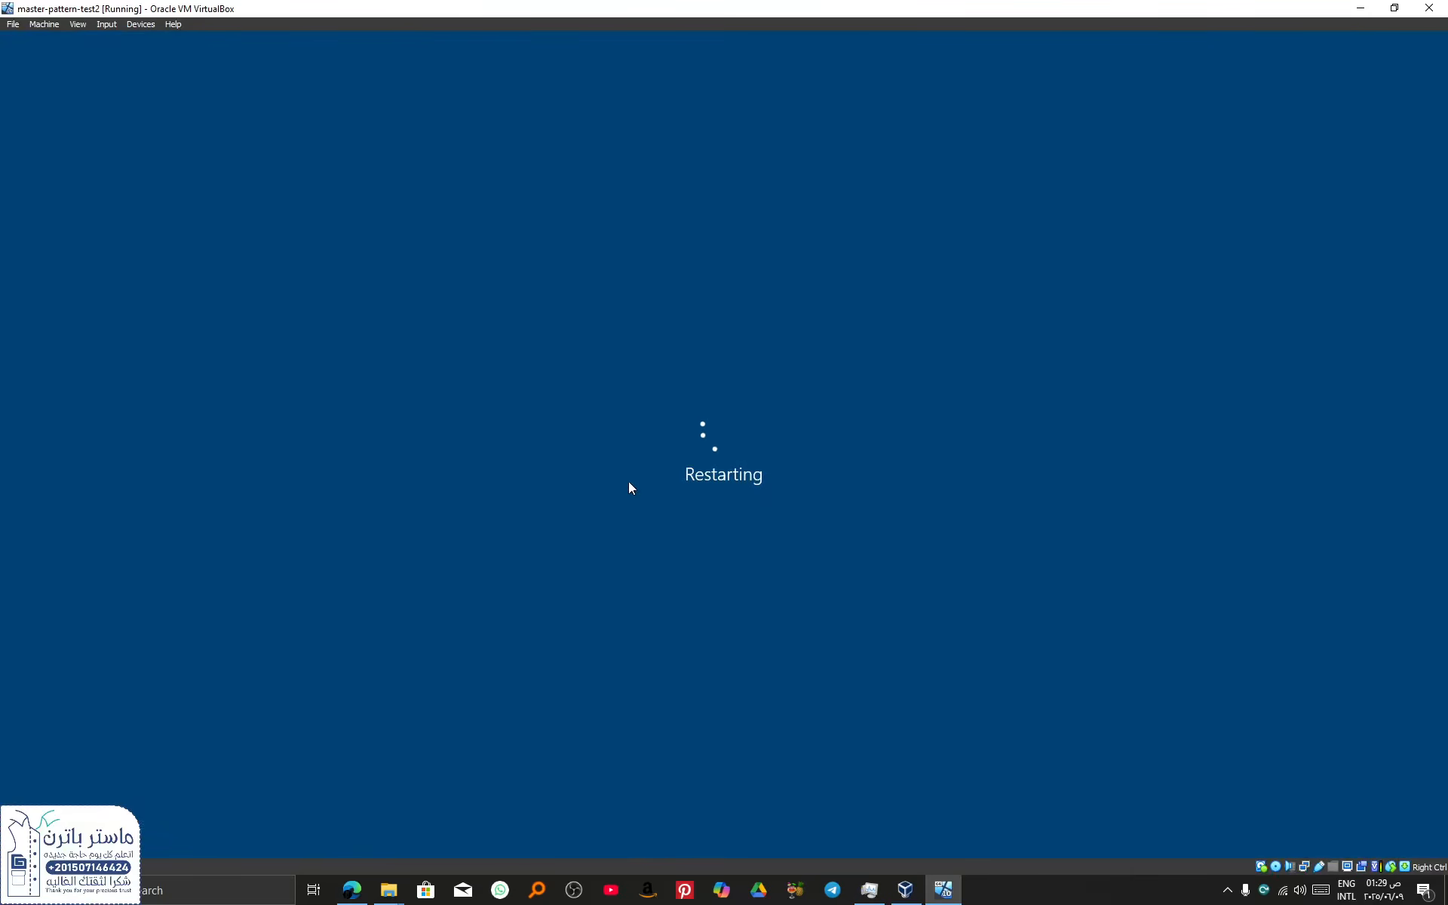
Restore the virtual machine window to a smaller size and close VirtualBox Manager, File Explorer and the userroot Properties dialog.
double_click(626, 11)
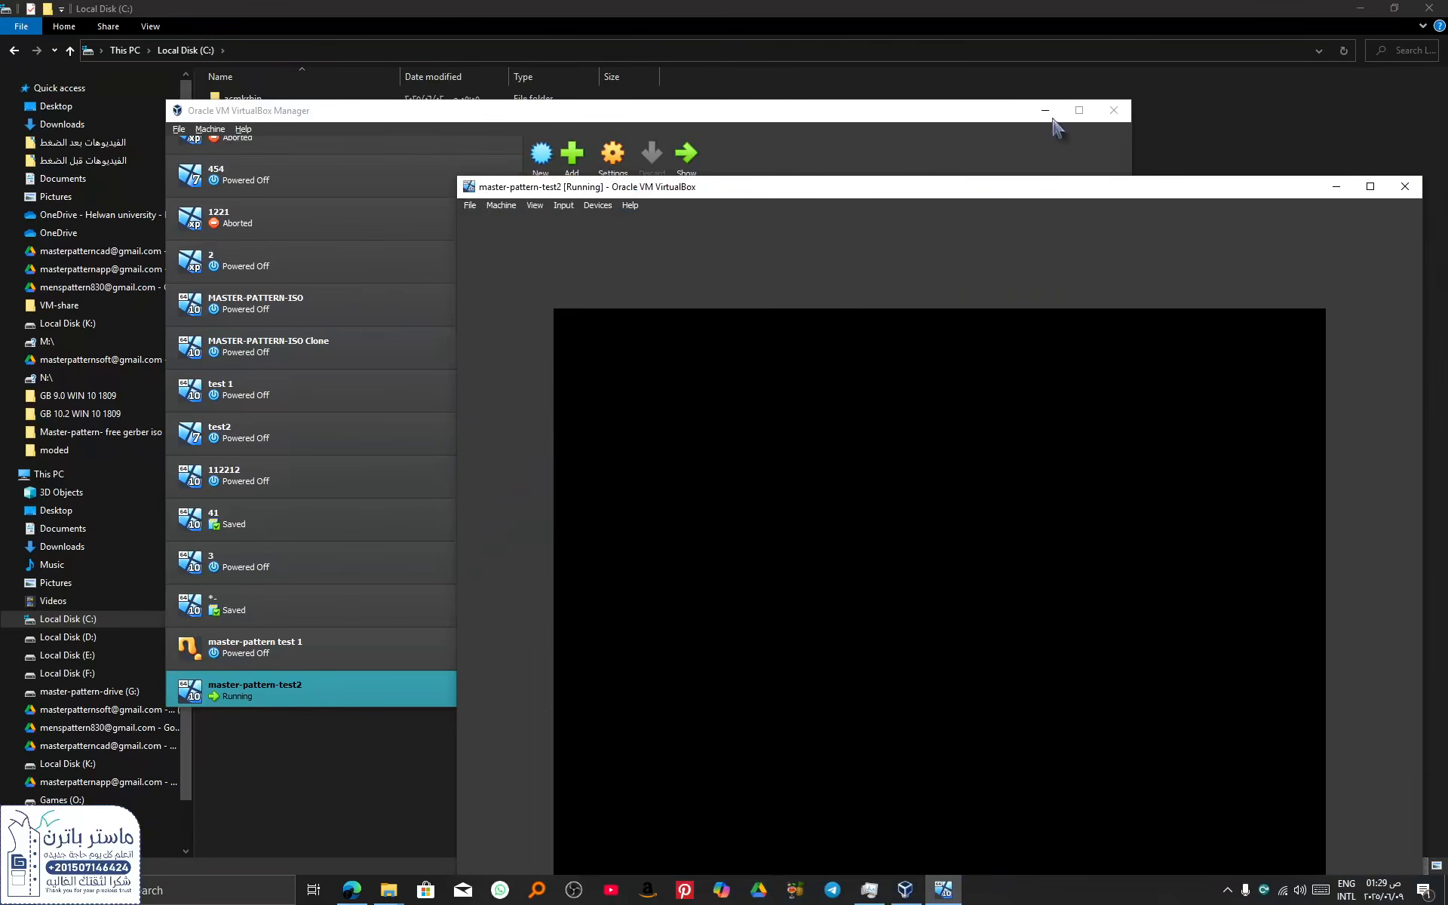
left_click(1113, 110)
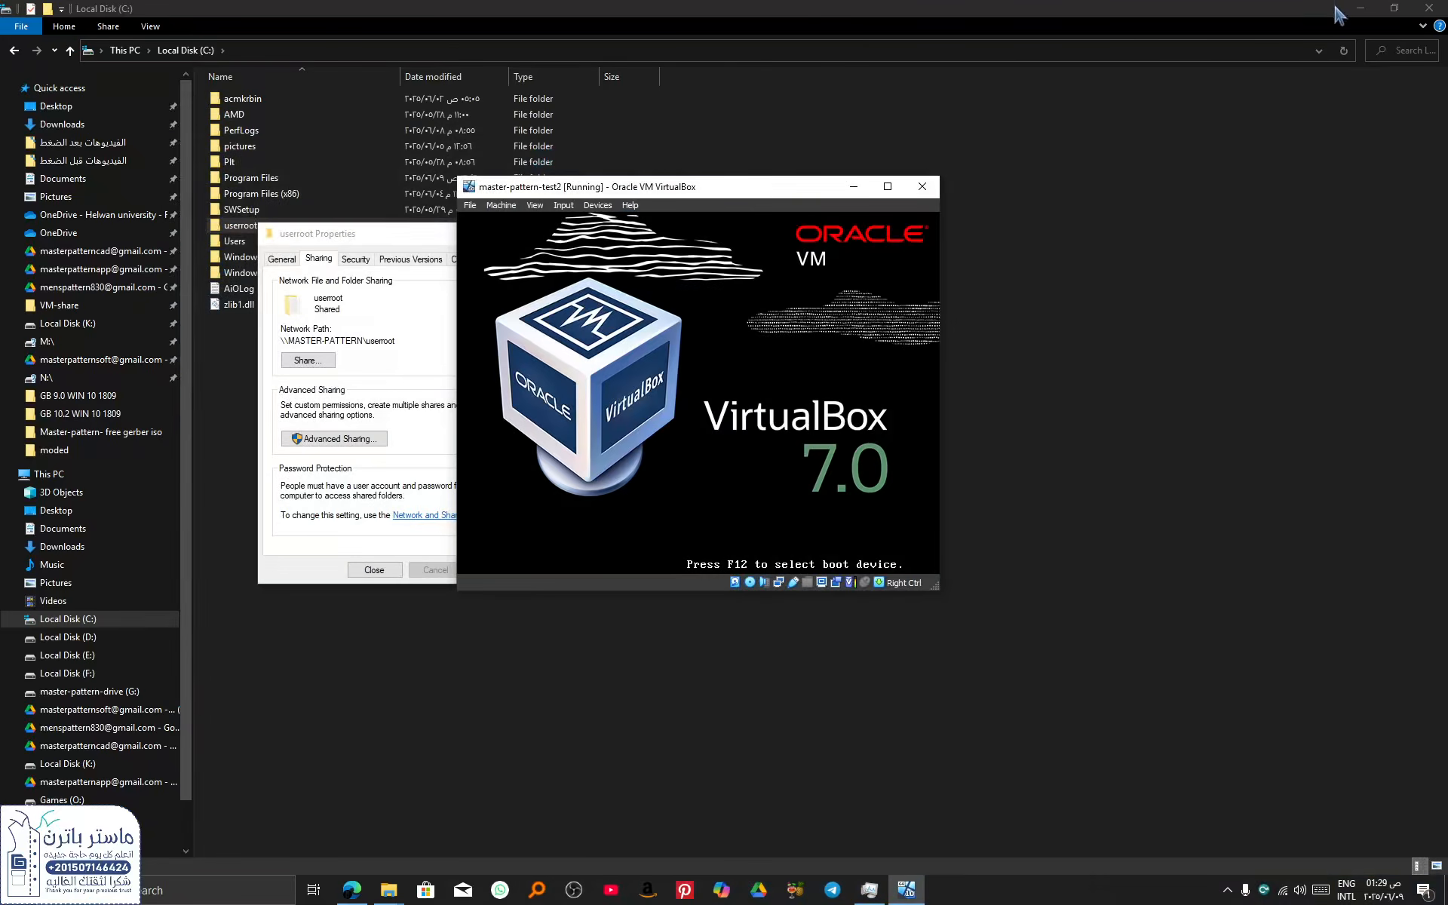
left_click(1437, 9)
left_click(306, 235)
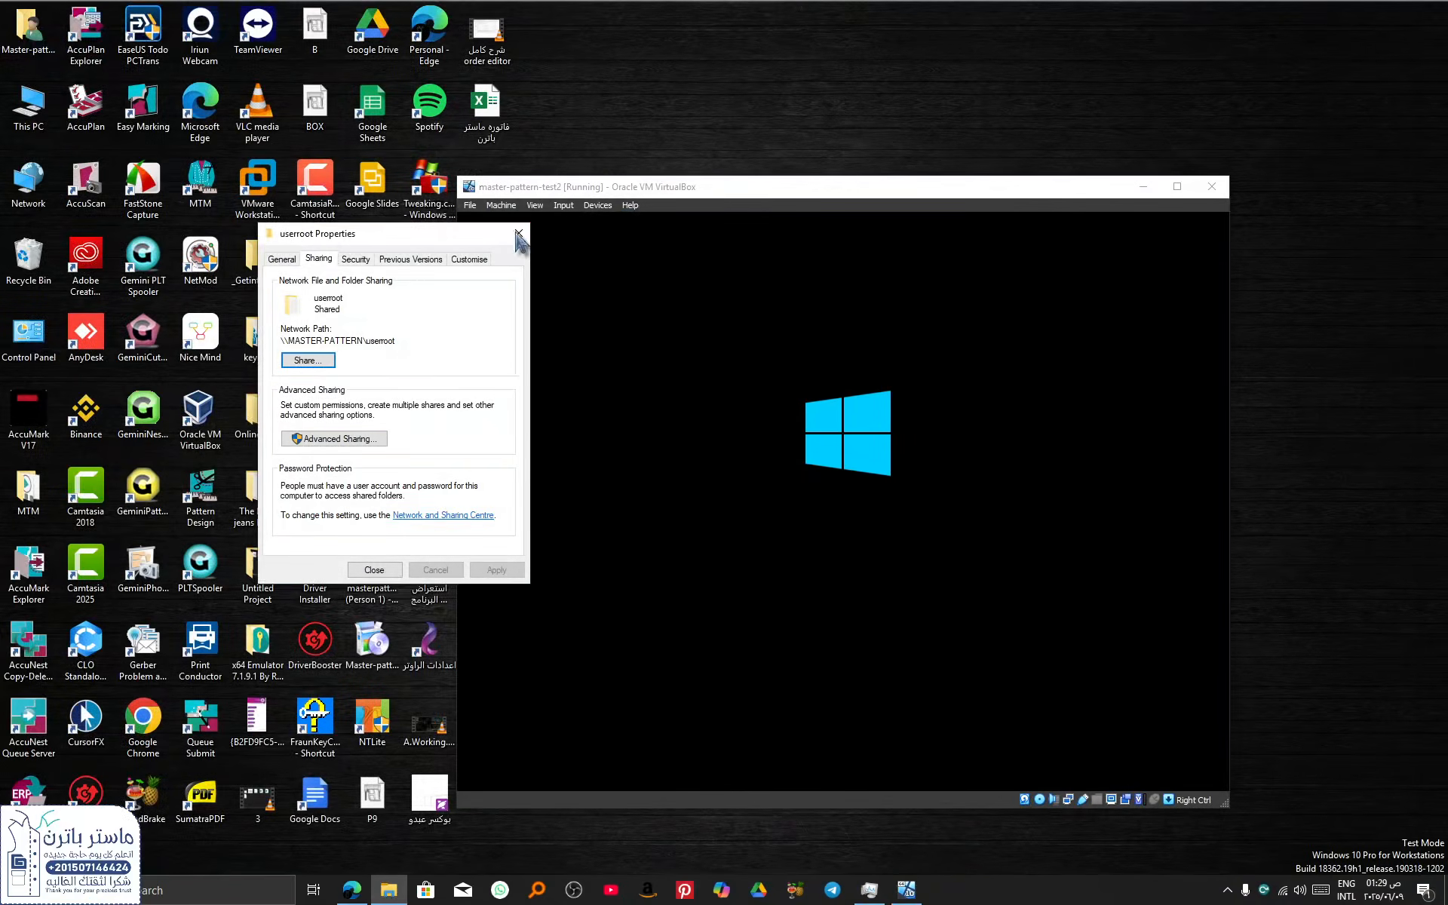
left_click(522, 235)
Open AccuMark Explorer on the host and bring the virtual machine window back maximised.
left_click(16, 577)
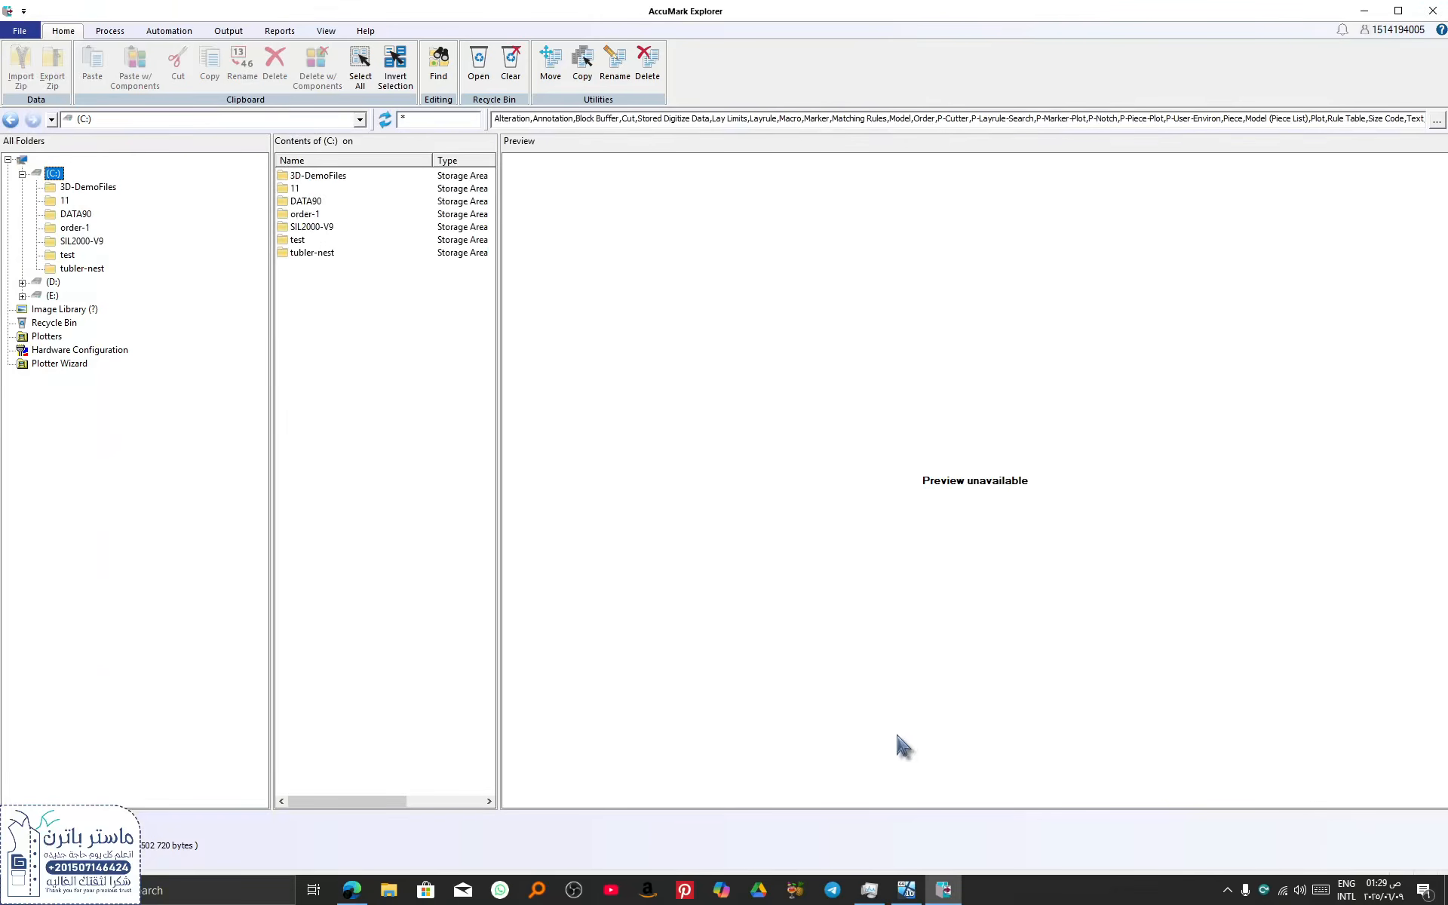
left_click(906, 890)
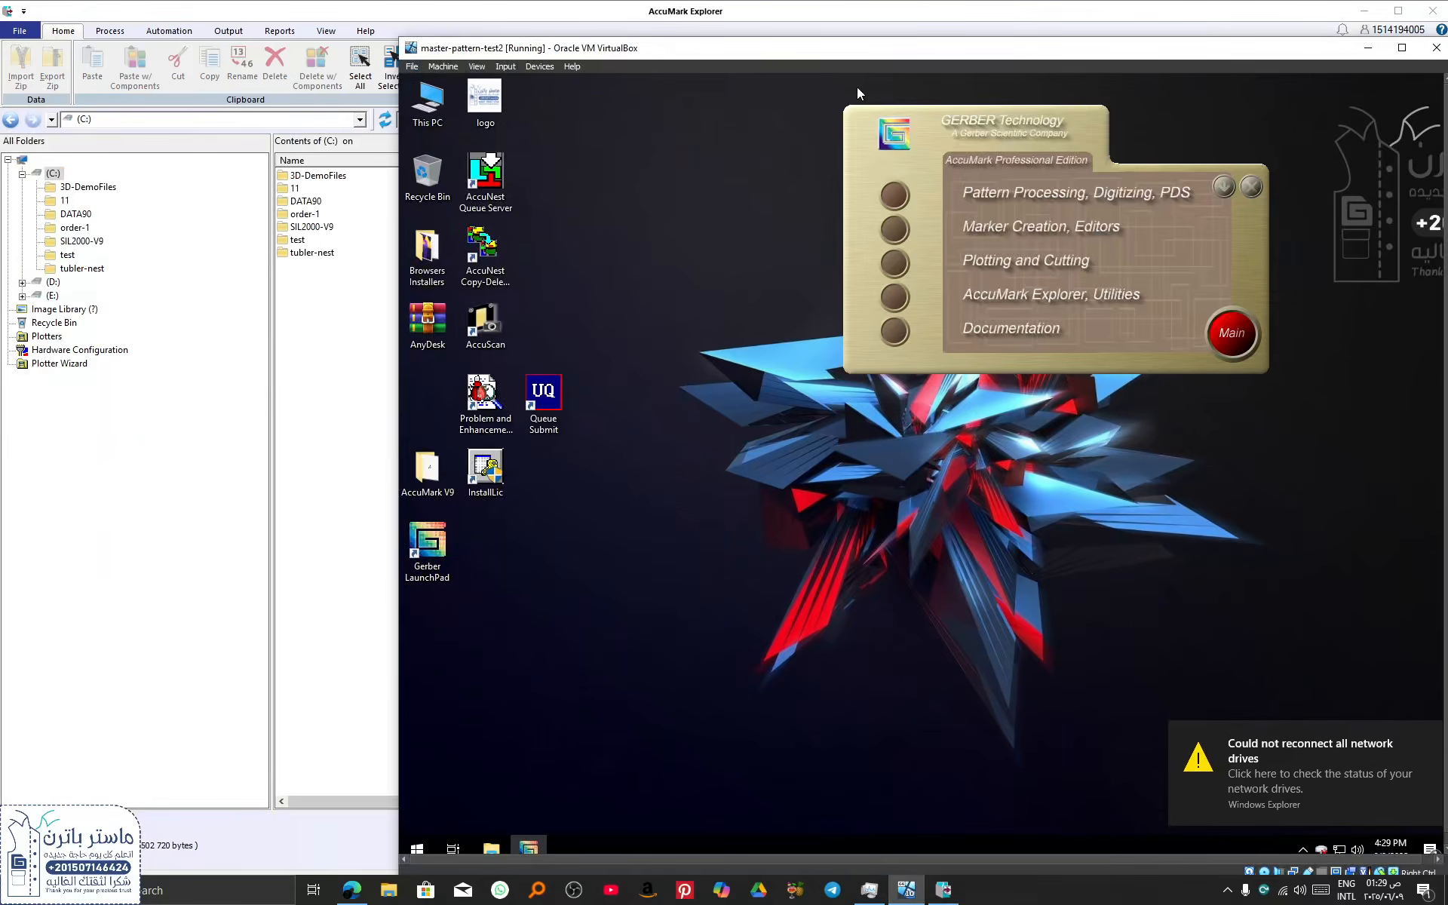
double_click(830, 50)
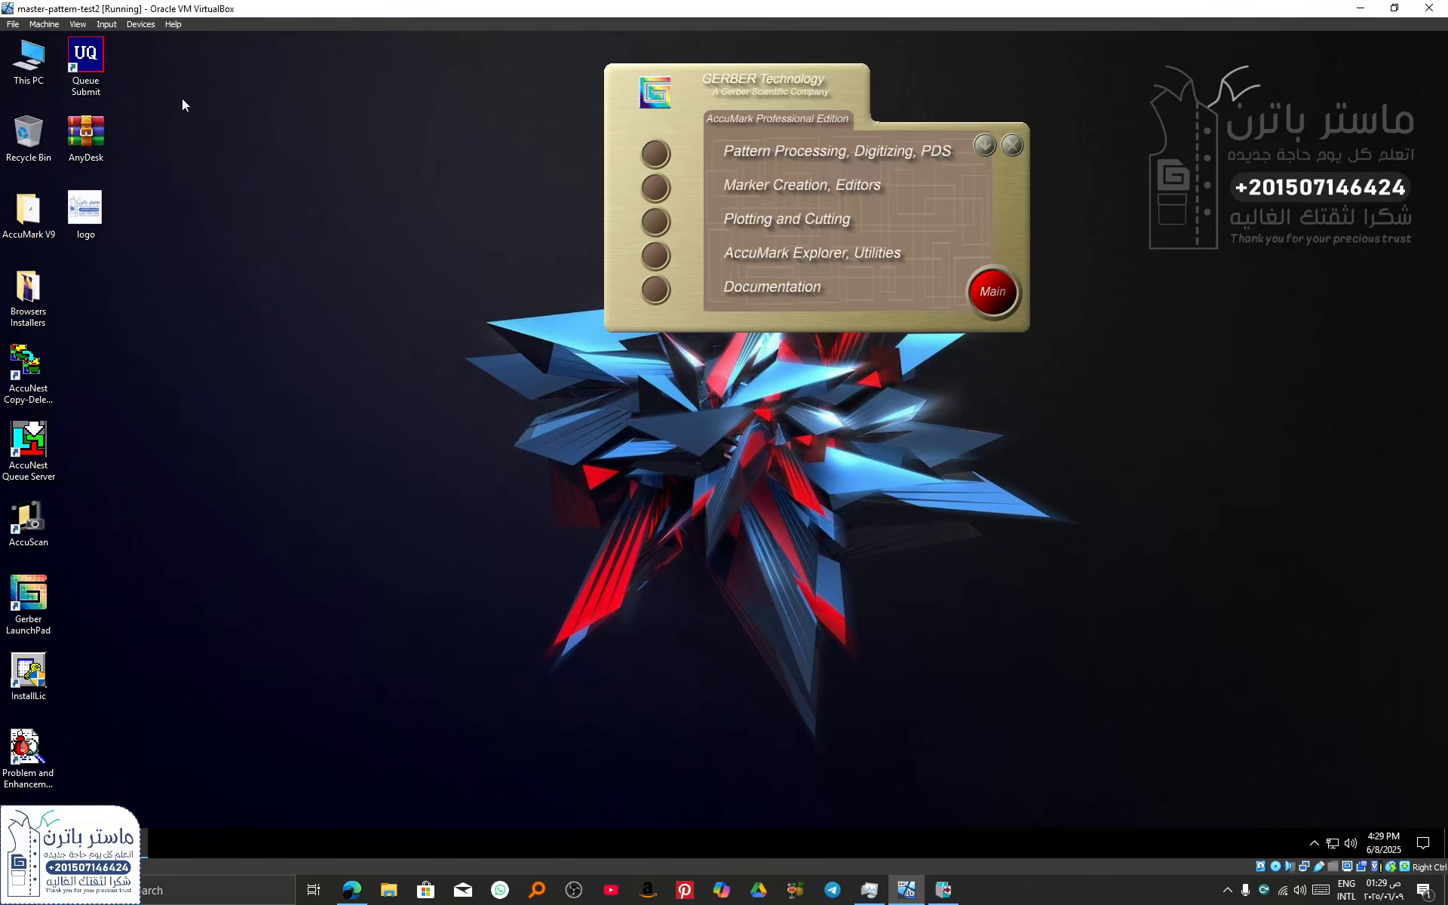
Eject the VirtualBox Guest Additions disc from the guest's CD drive (D:).
double_click(15, 71)
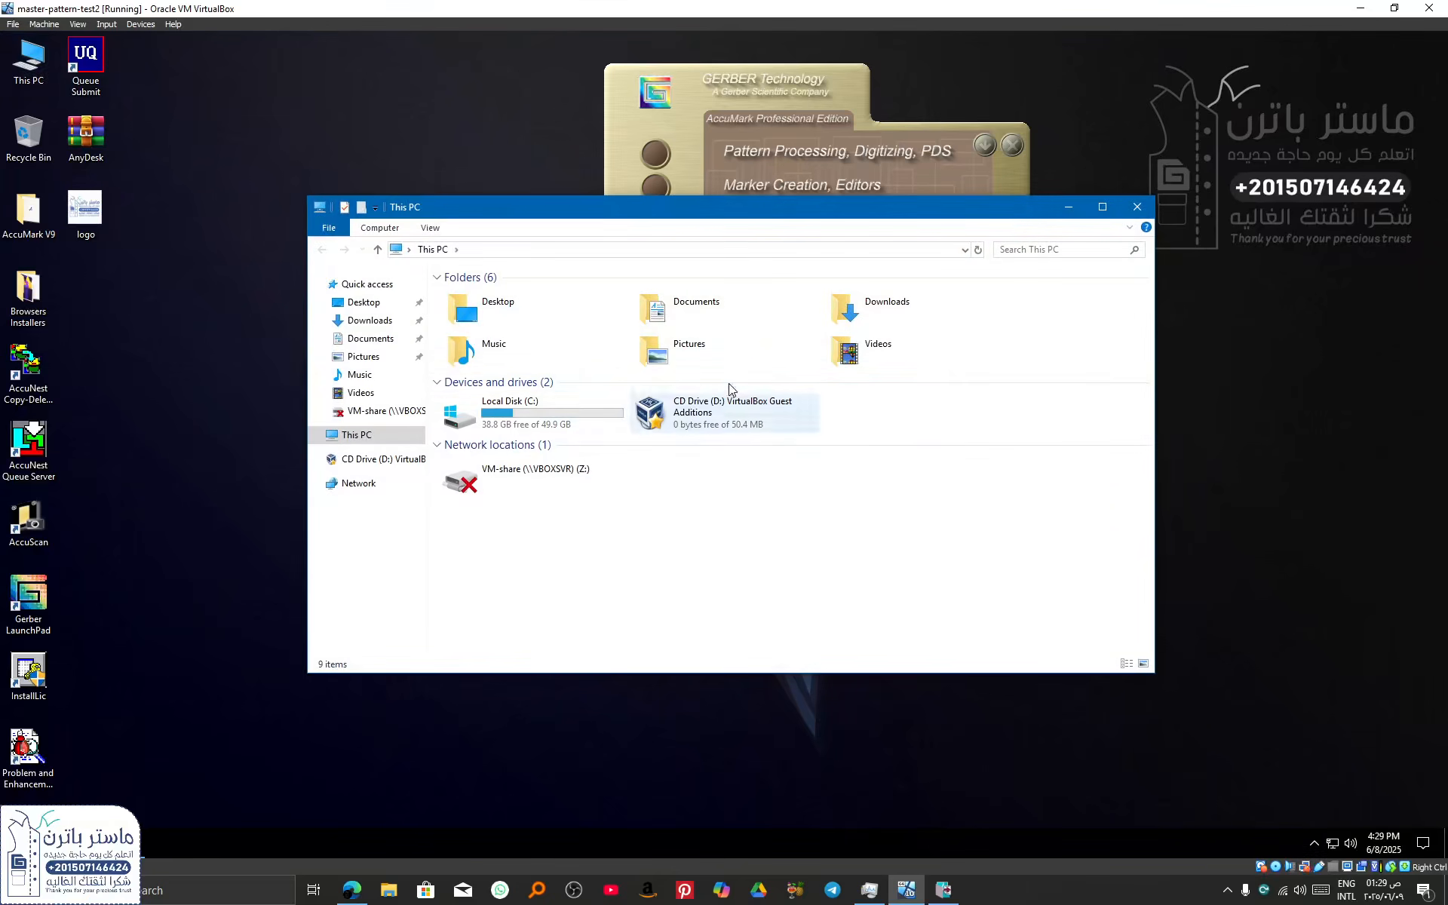
right_click(715, 411)
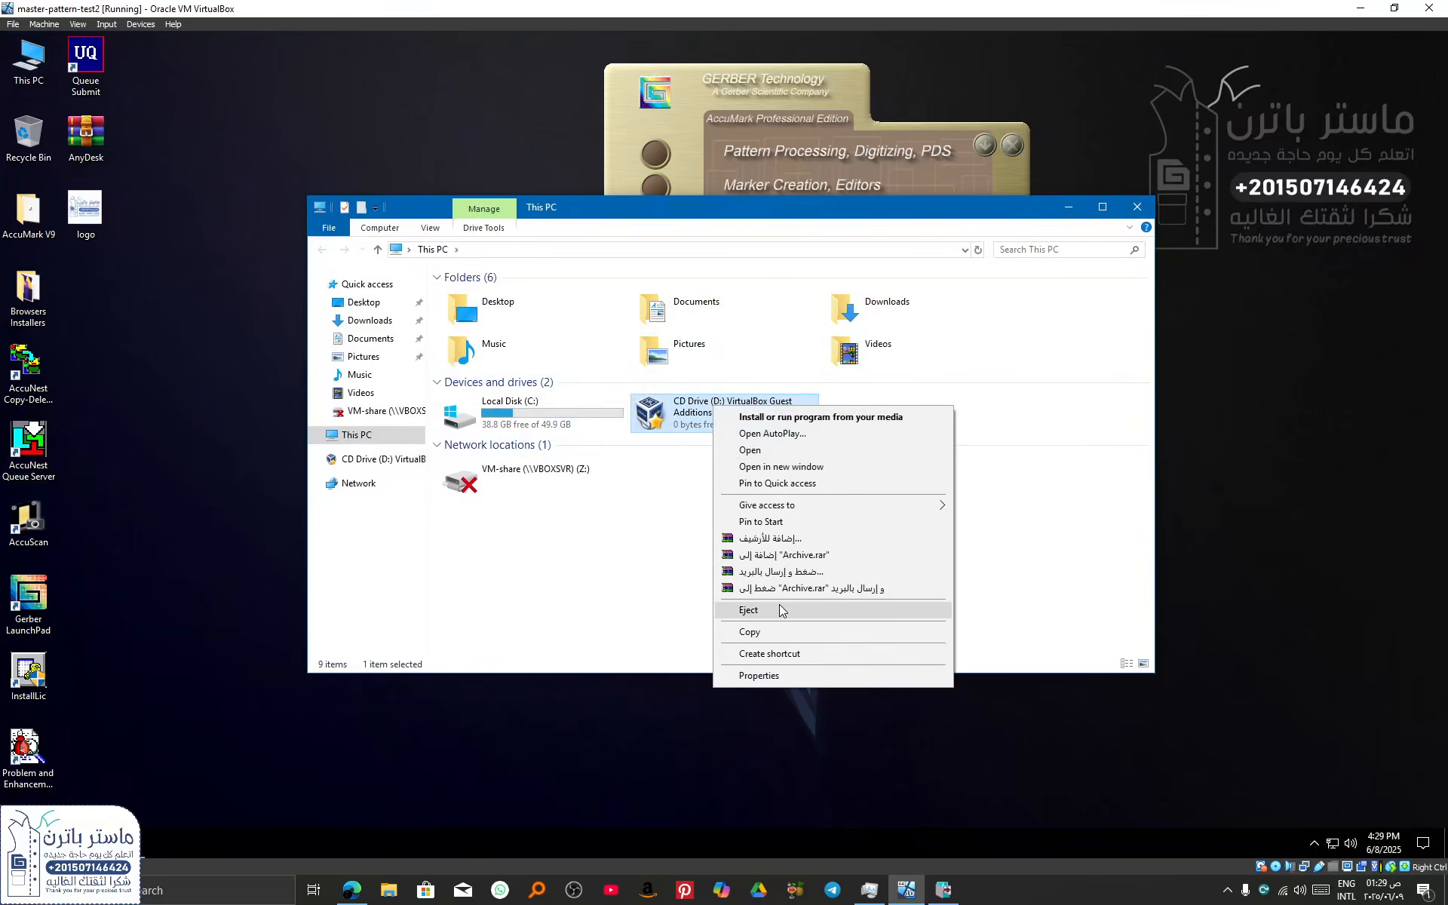
left_click(780, 610)
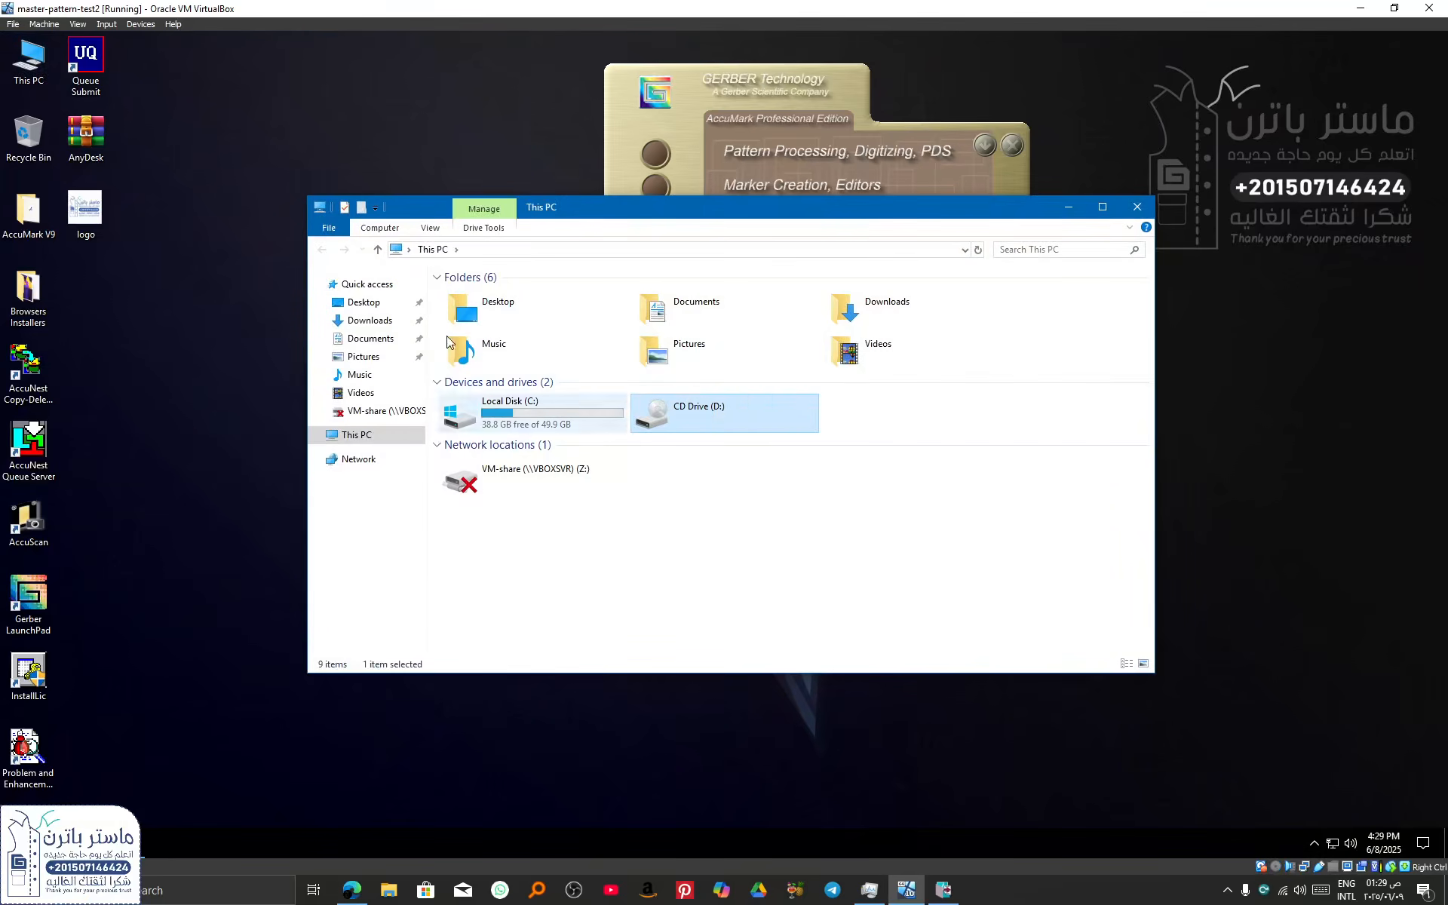
Start adding a shared folder in the virtual machine's settings and browse the host for its path.
left_click(44, 24)
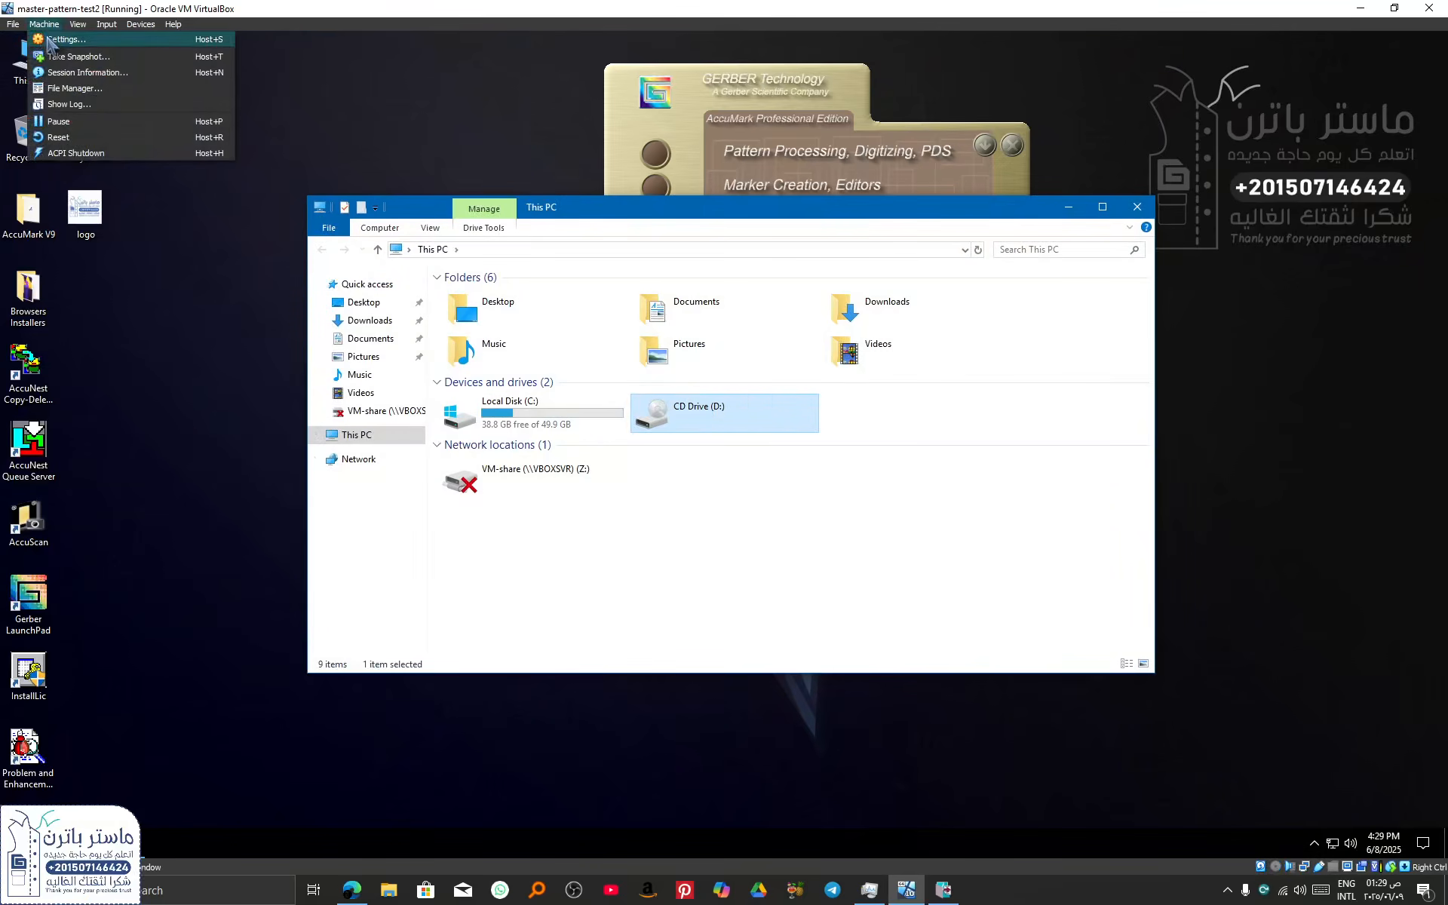
left_click(47, 36)
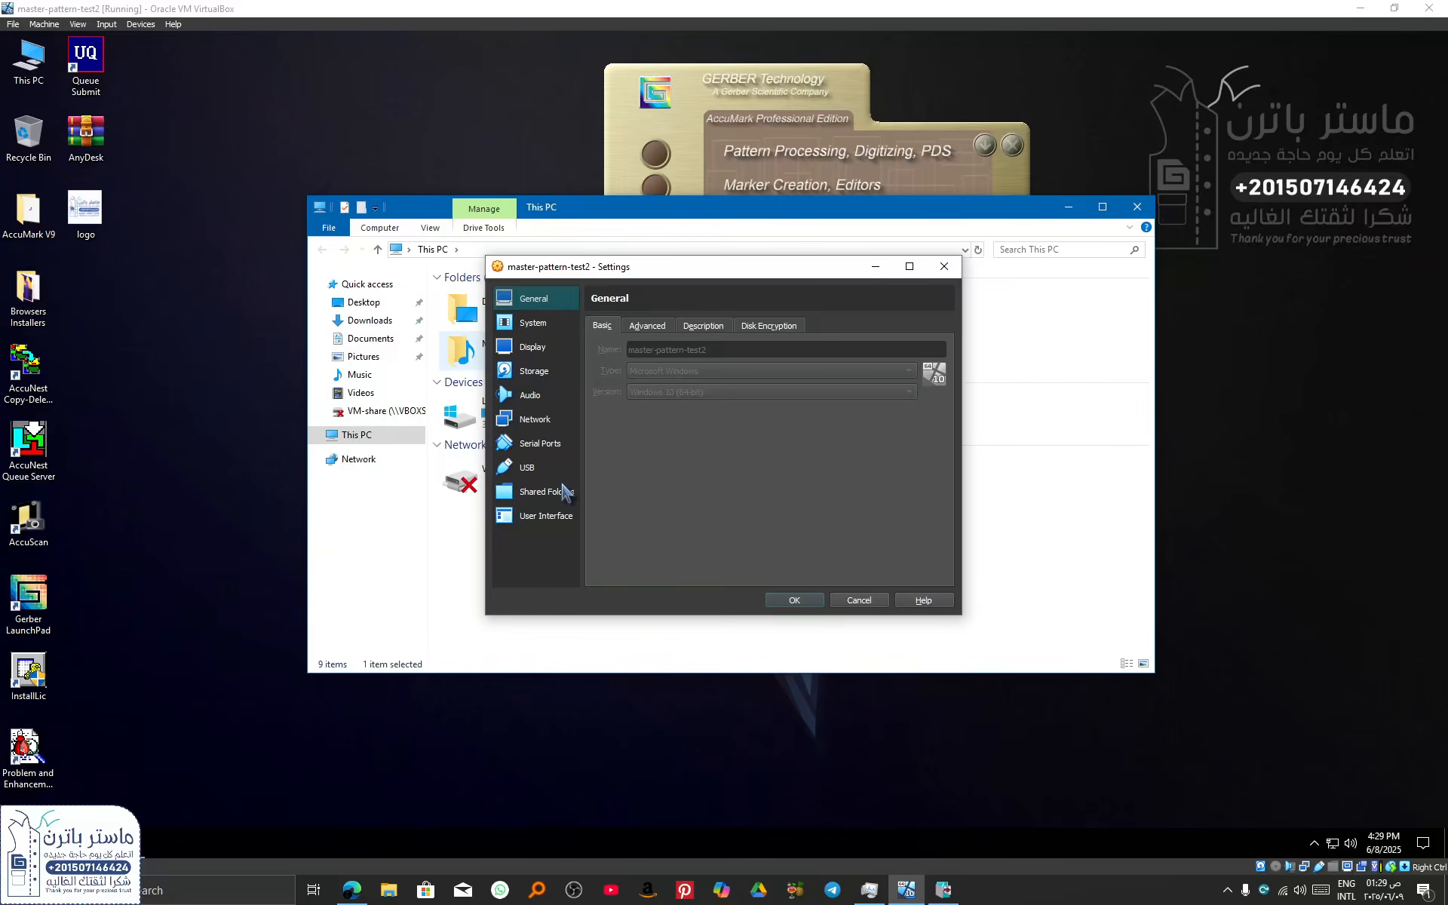
left_click(563, 493)
left_click(942, 341)
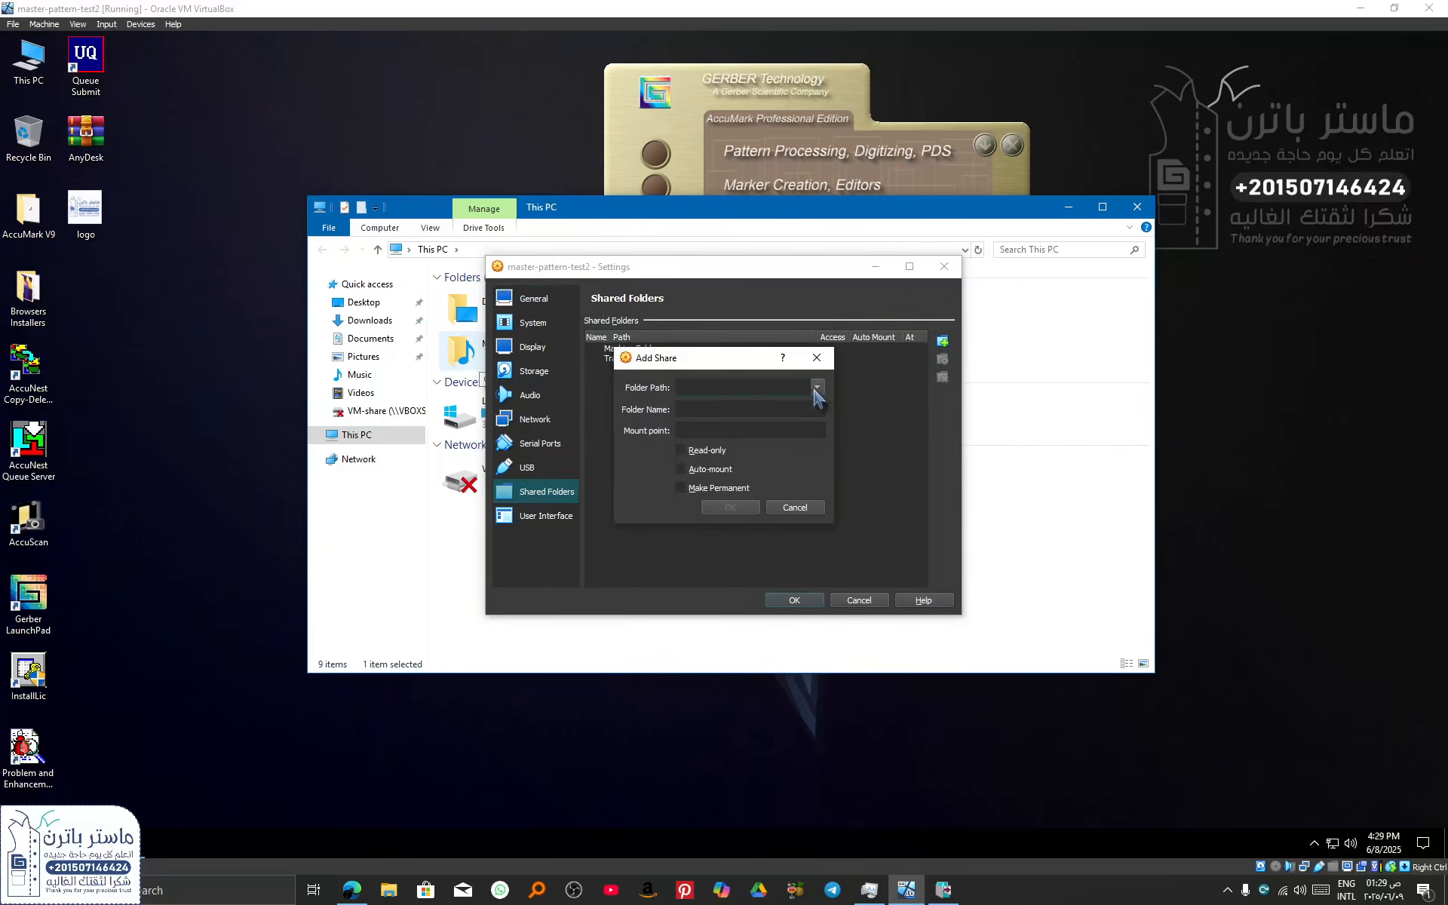
left_click(815, 392)
left_click(754, 423)
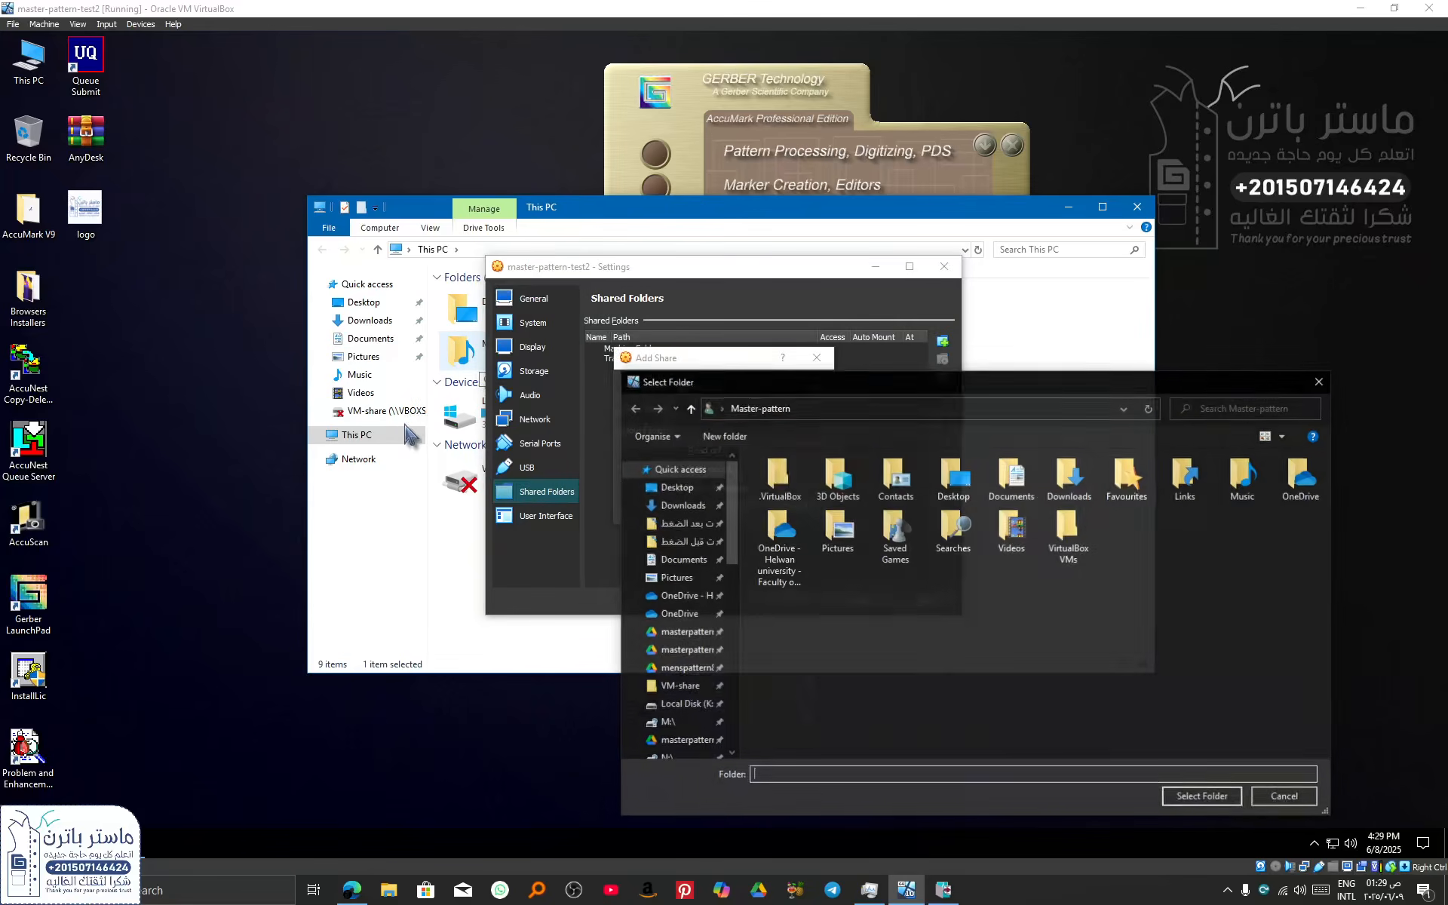
Share the host folder C:\userroot under the name userroot and apply the virtual machine settings.
scroll(672, 698, "down", 4)
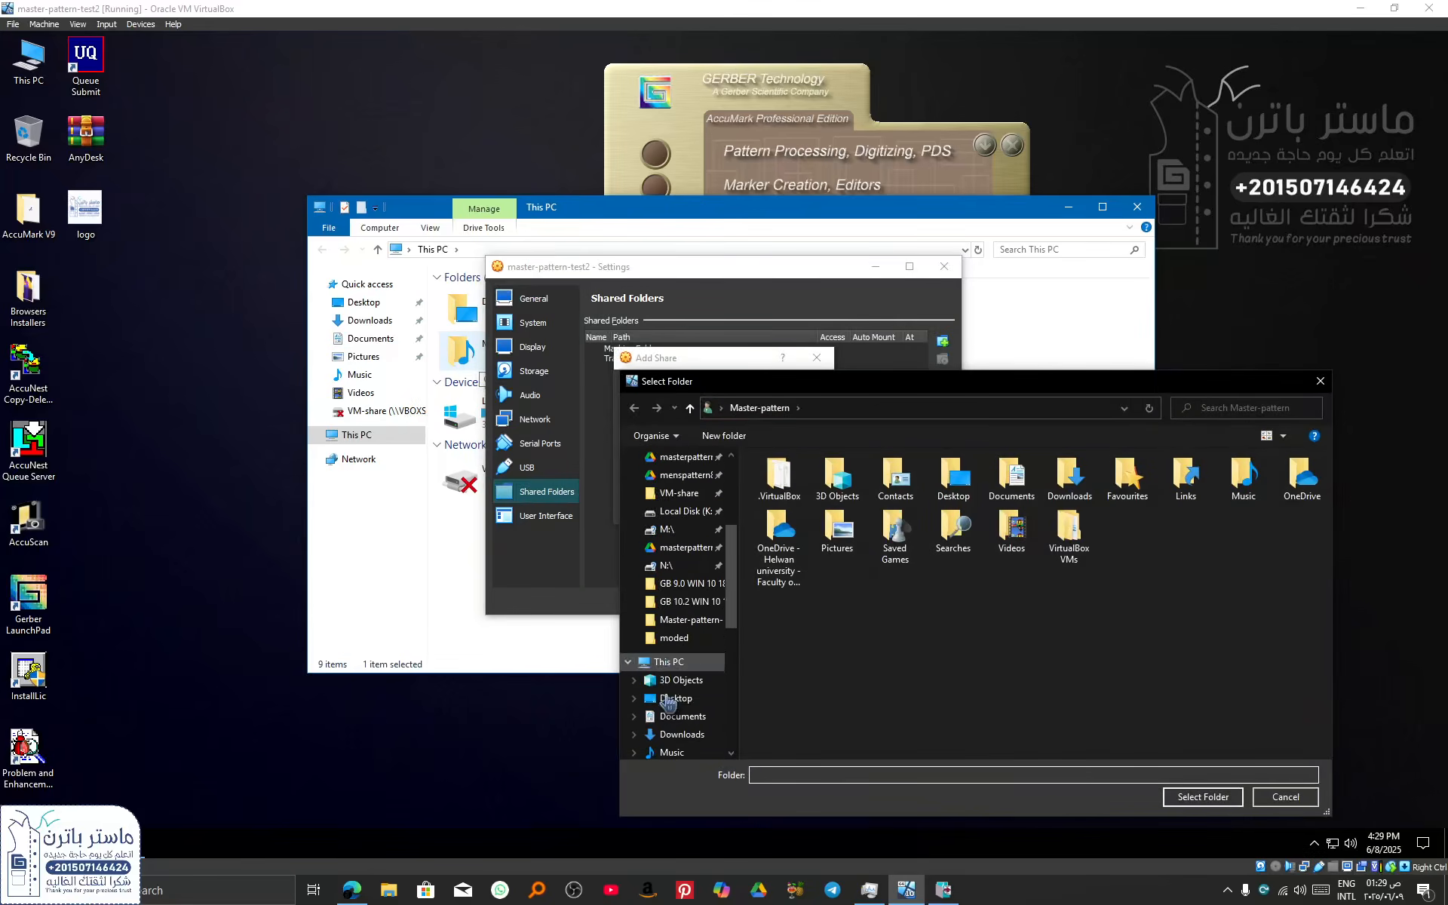
scroll(669, 703, "down", 4)
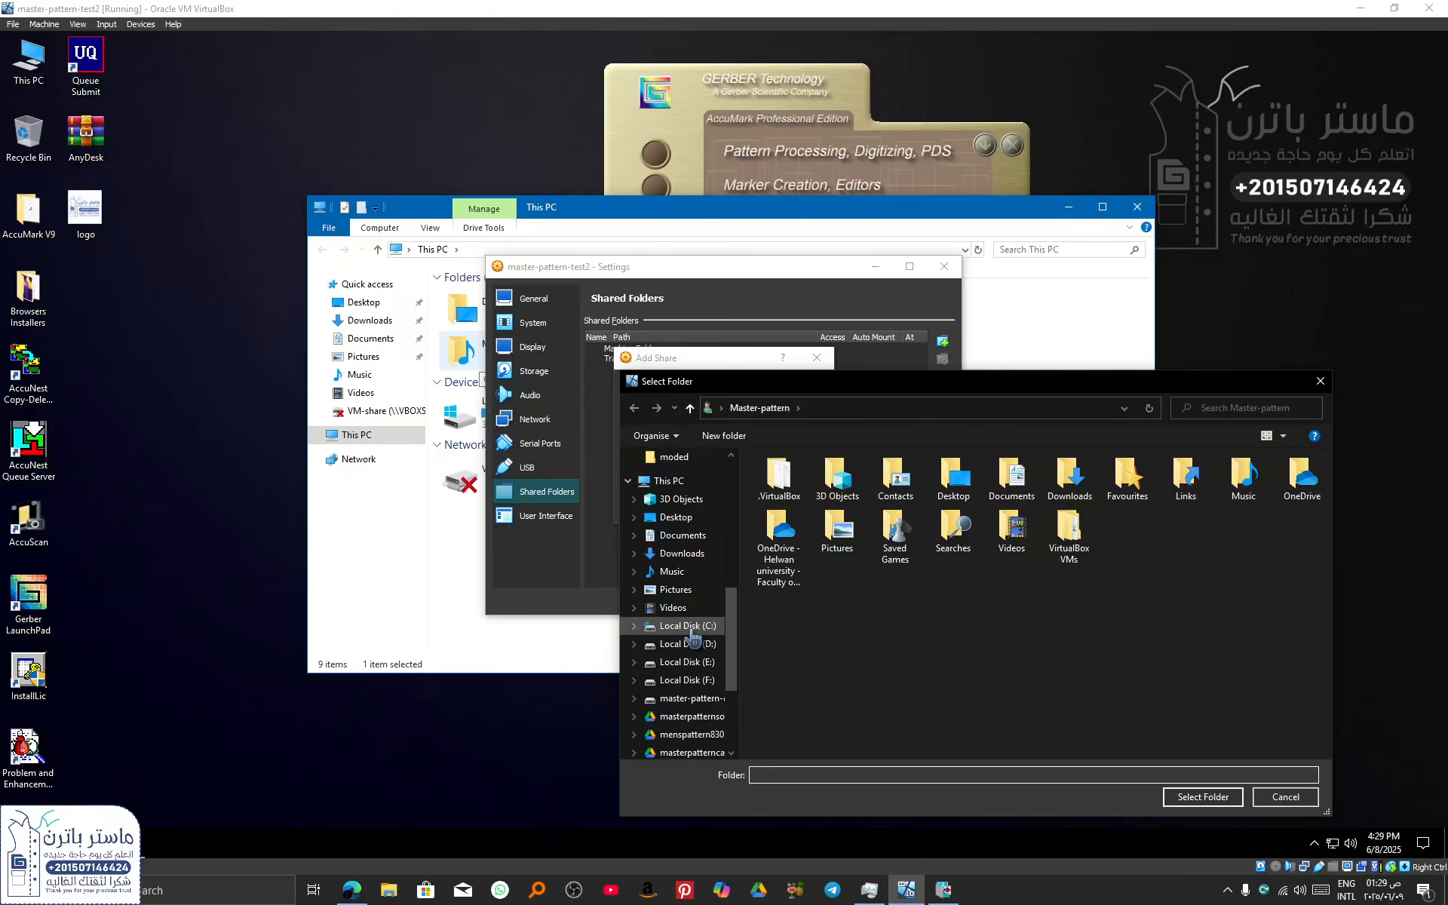
left_click(692, 628)
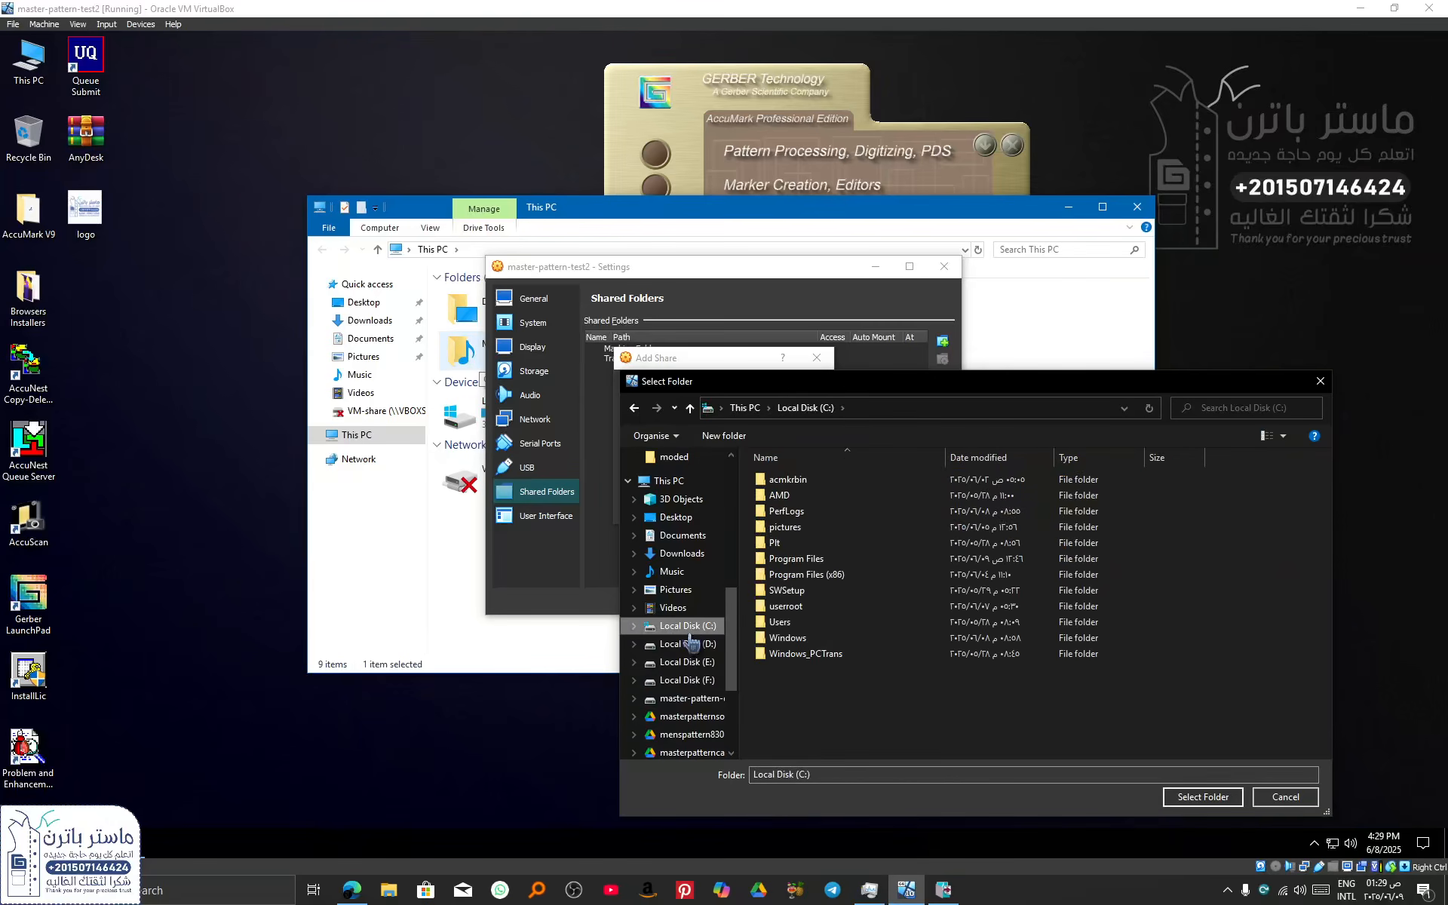
left_click(804, 607)
left_click(1191, 797)
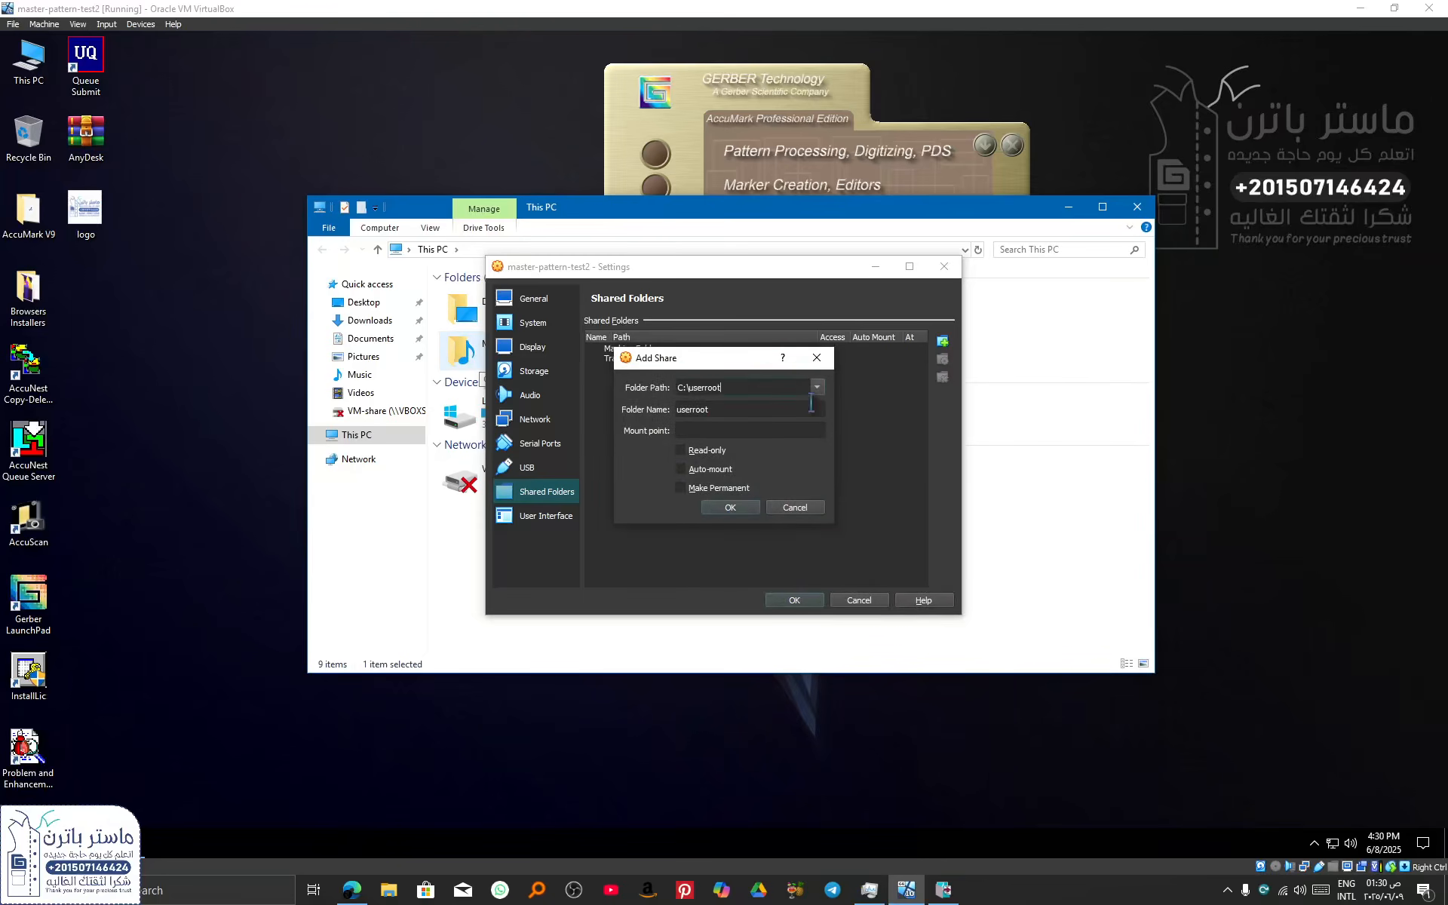
left_click(750, 510)
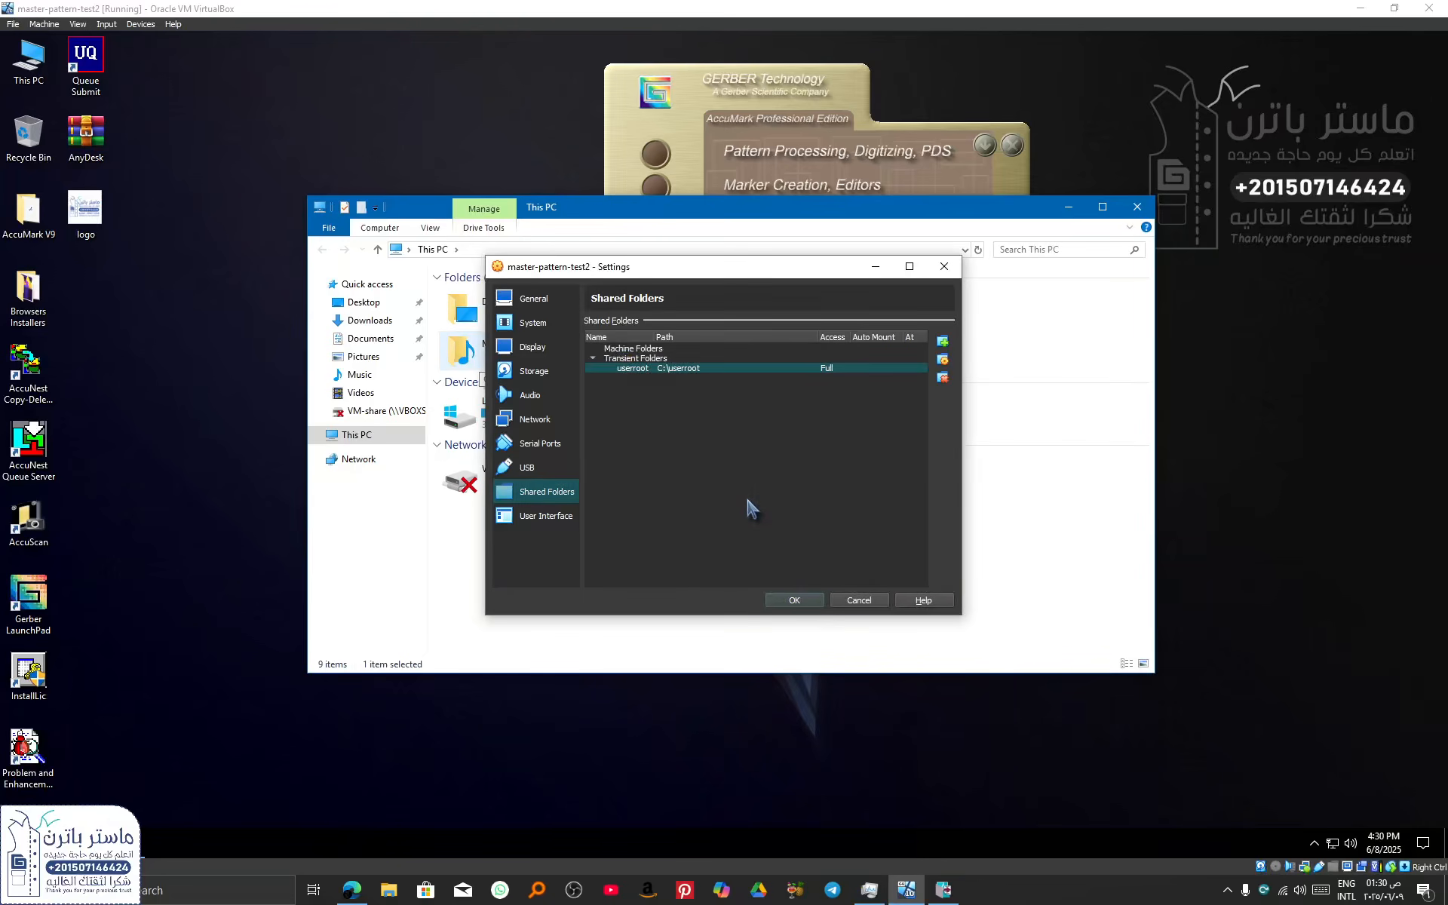
left_click(816, 599)
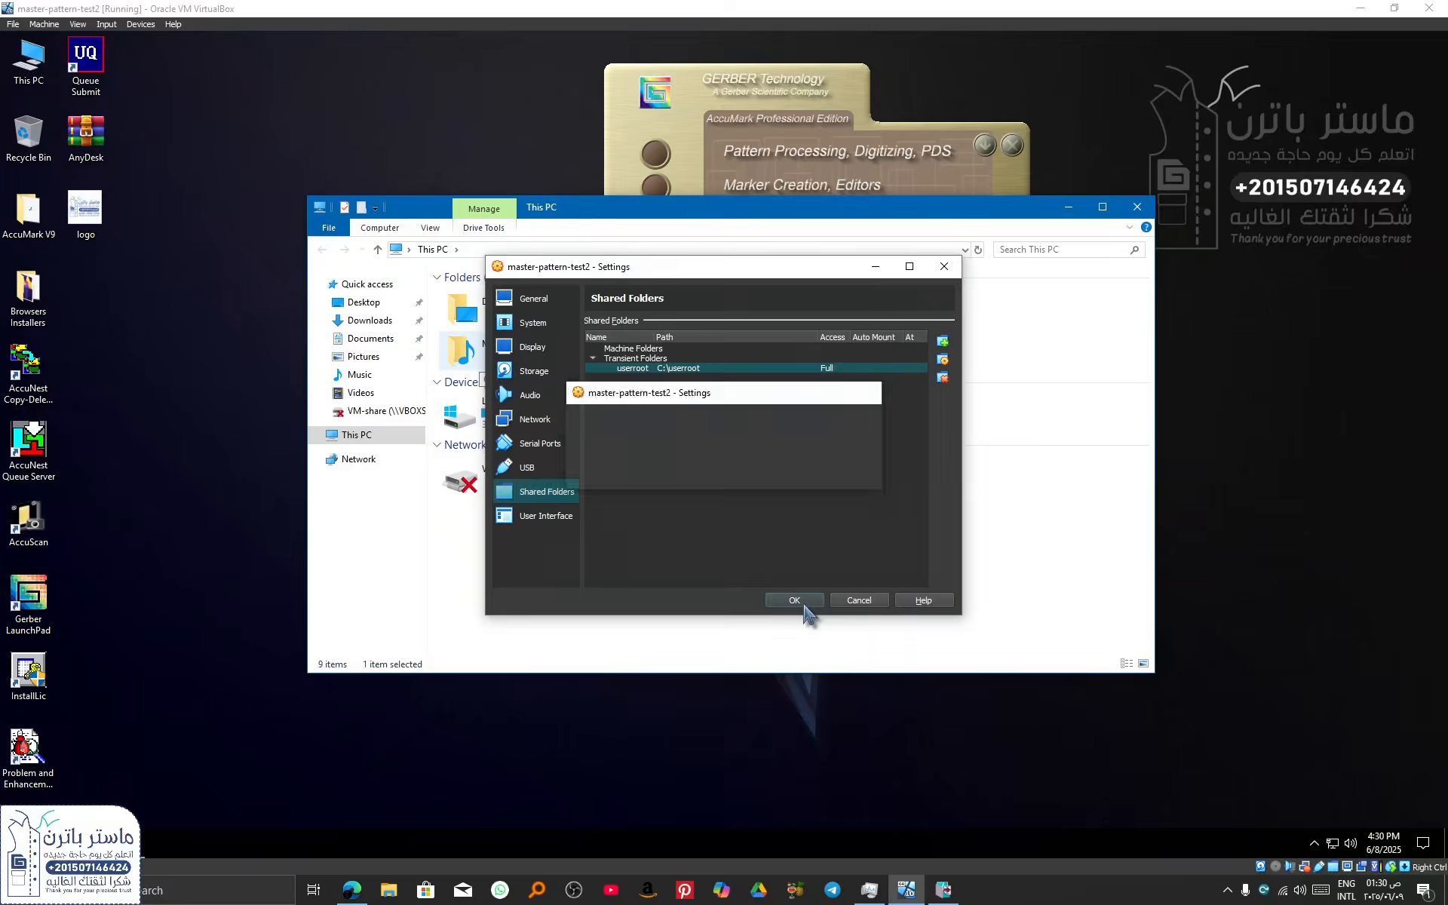
Map the network share \\VBOXSVR\userroot as drive Y: with reconnection at sign-in, and return to This PC in the guest.
right_click(816, 553)
left_click(852, 608)
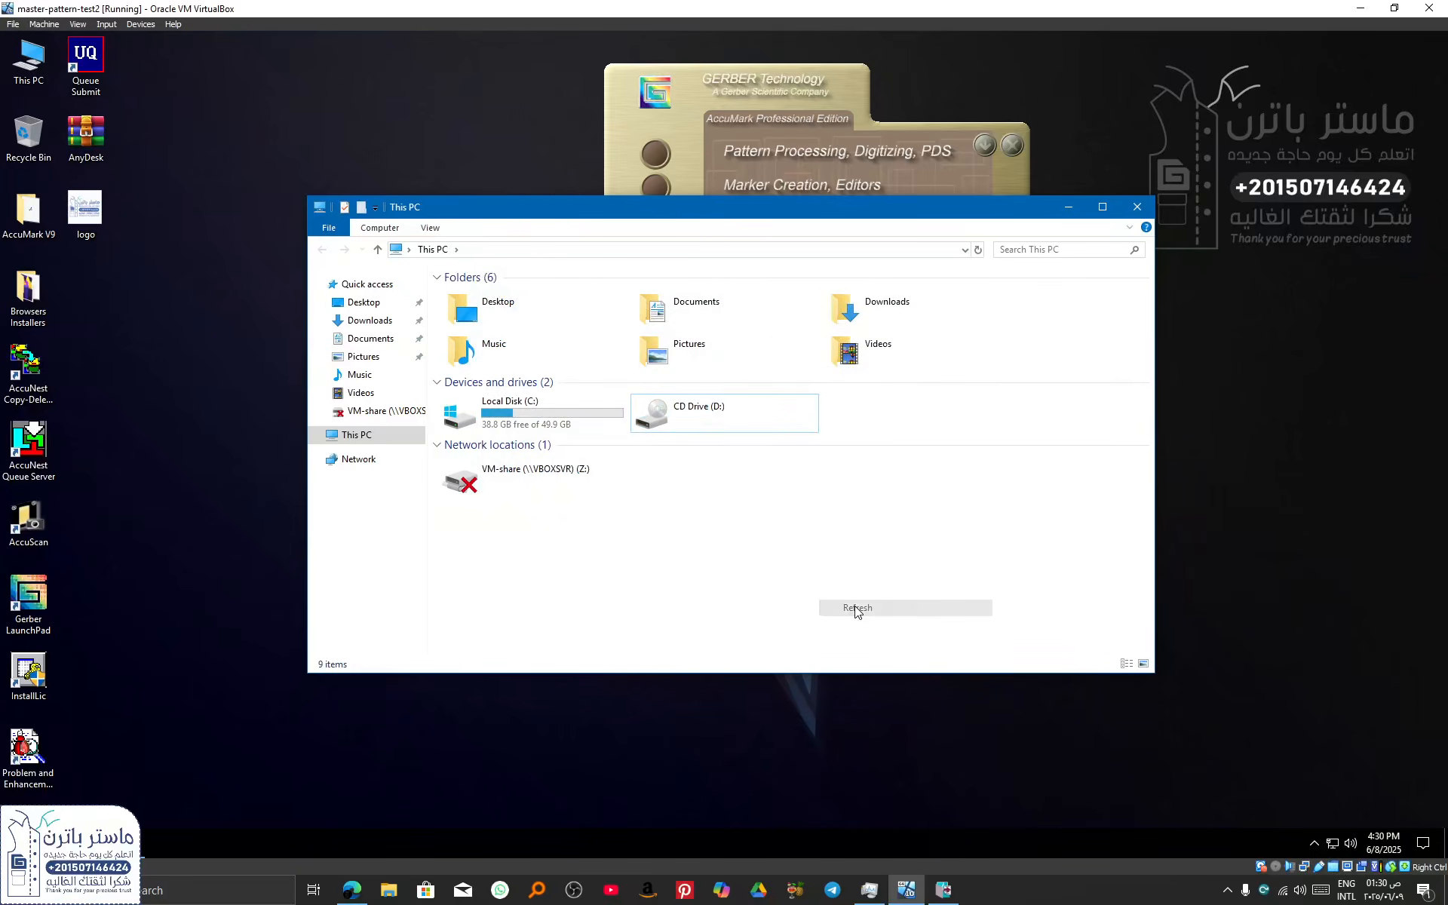
left_click(351, 461)
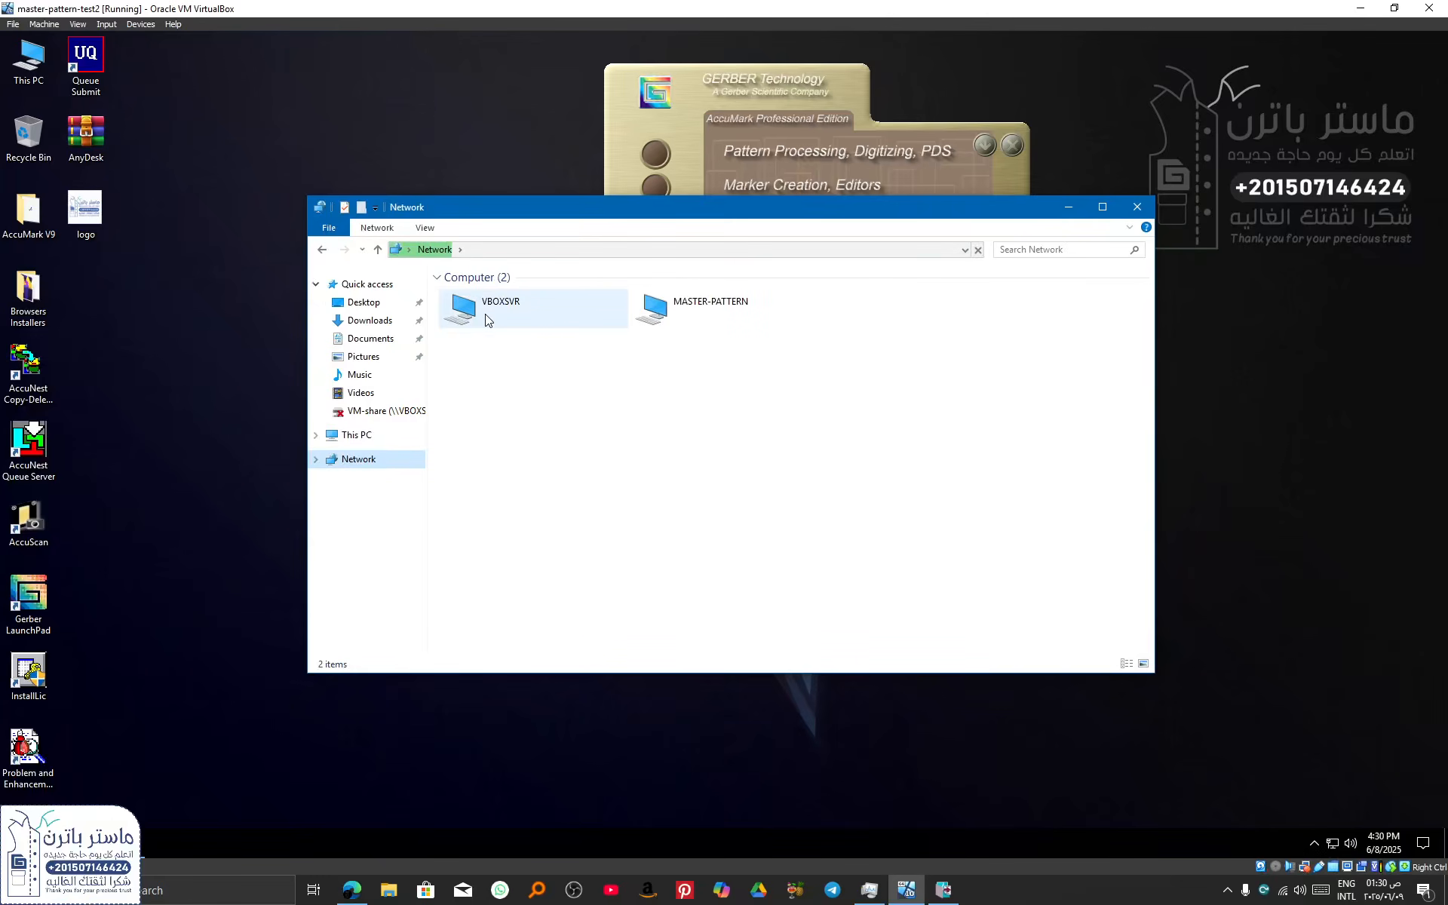
double_click(486, 317)
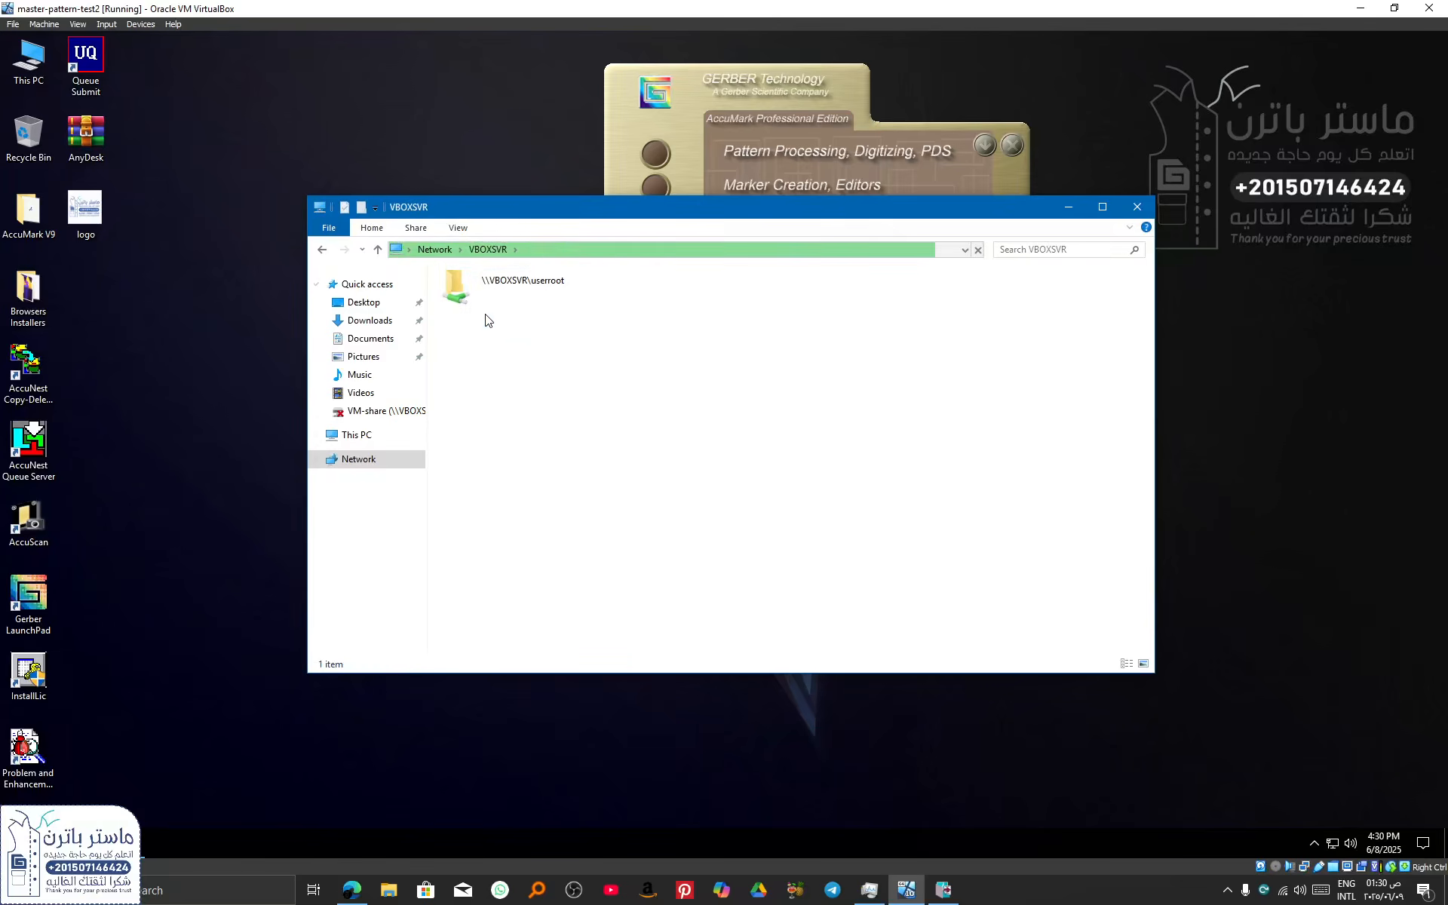
right_click(498, 296)
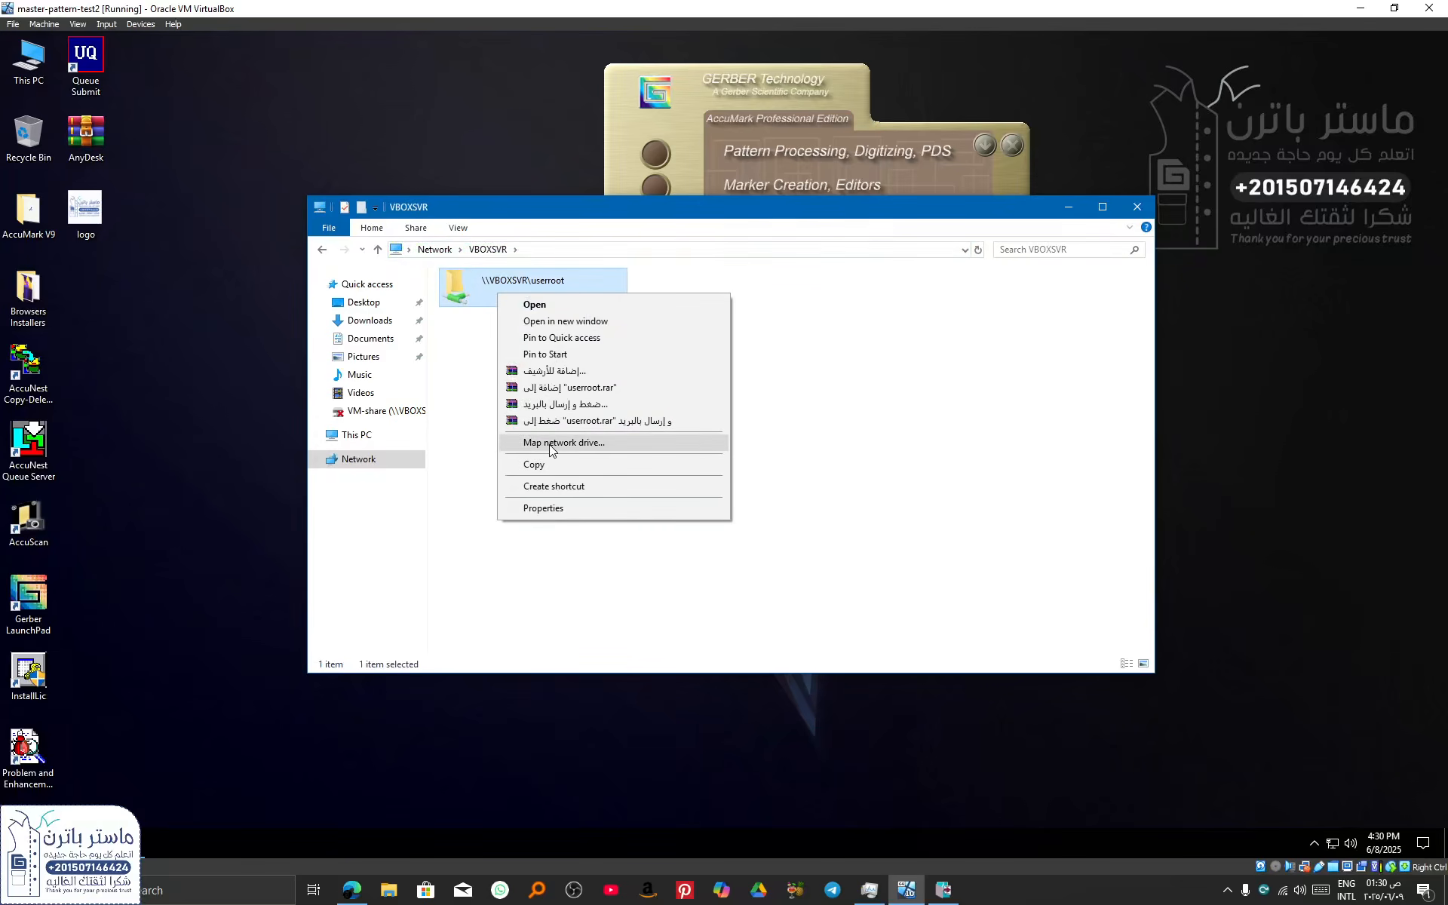
left_click(550, 444)
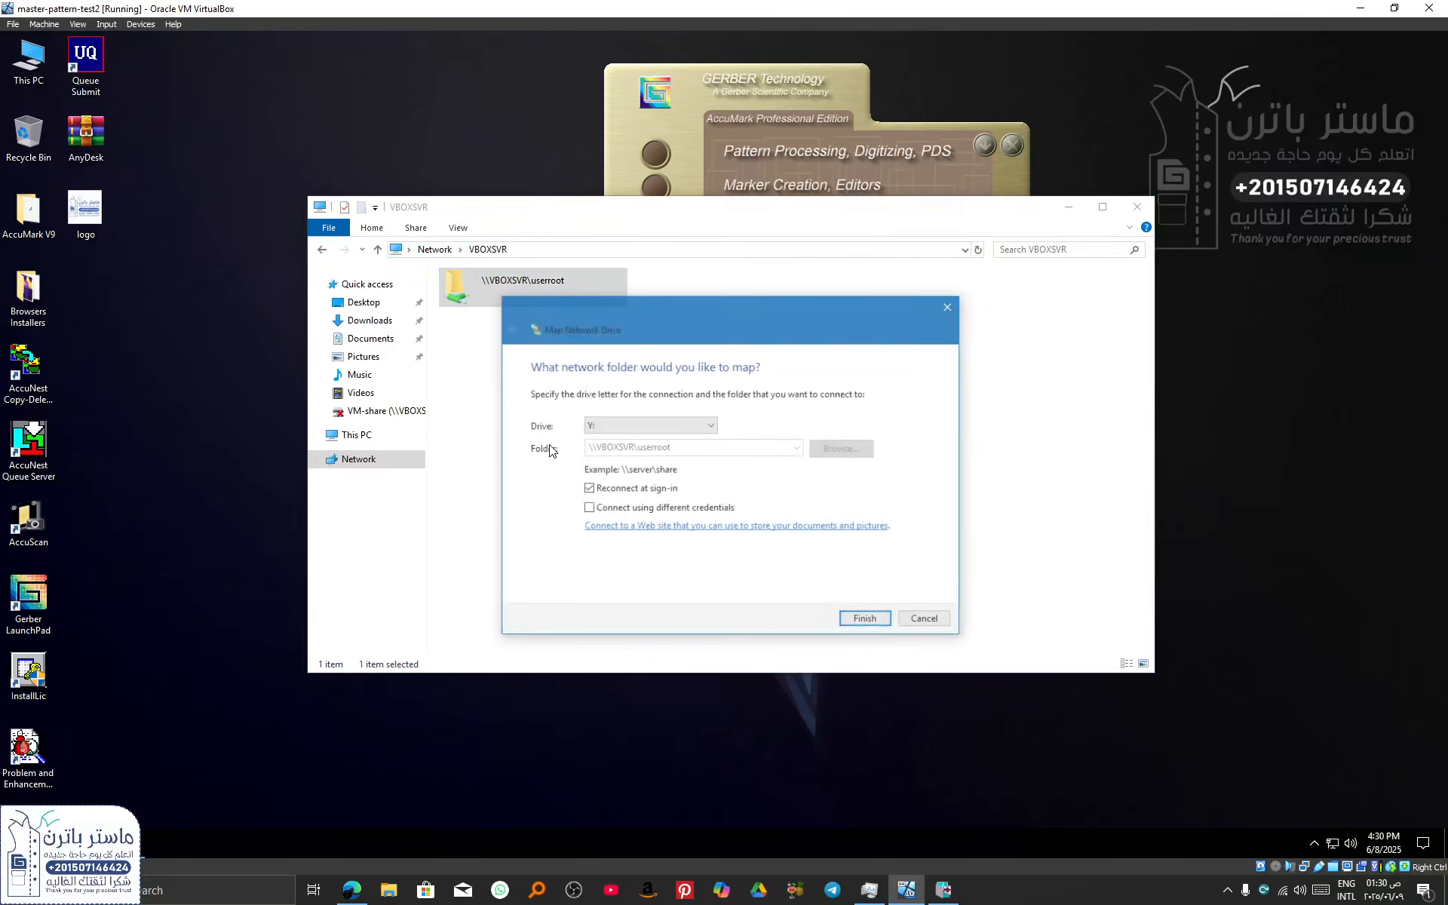
left_click(866, 621)
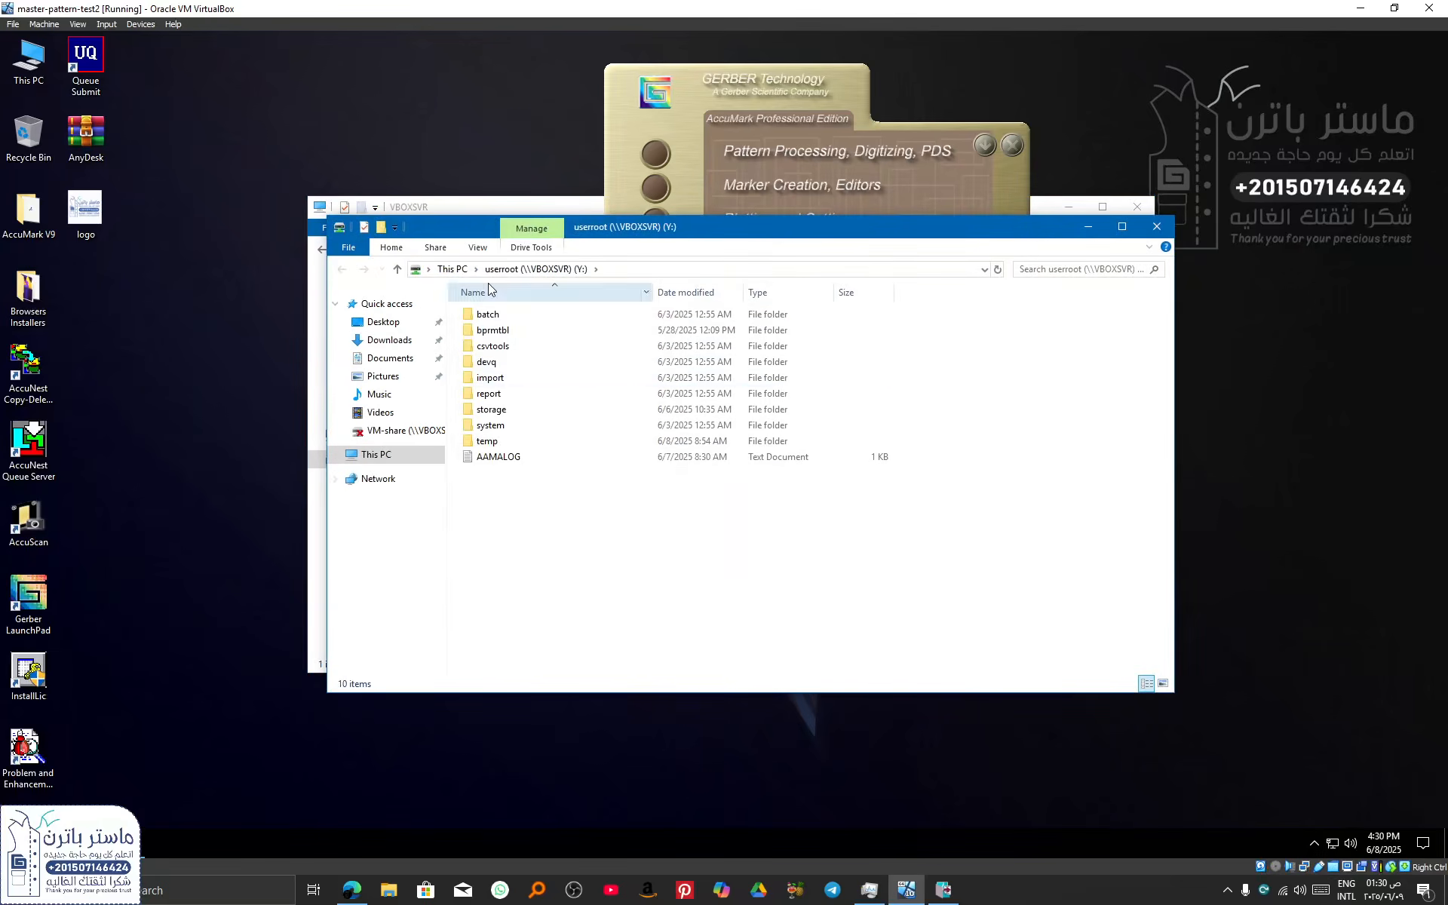
left_click(452, 269)
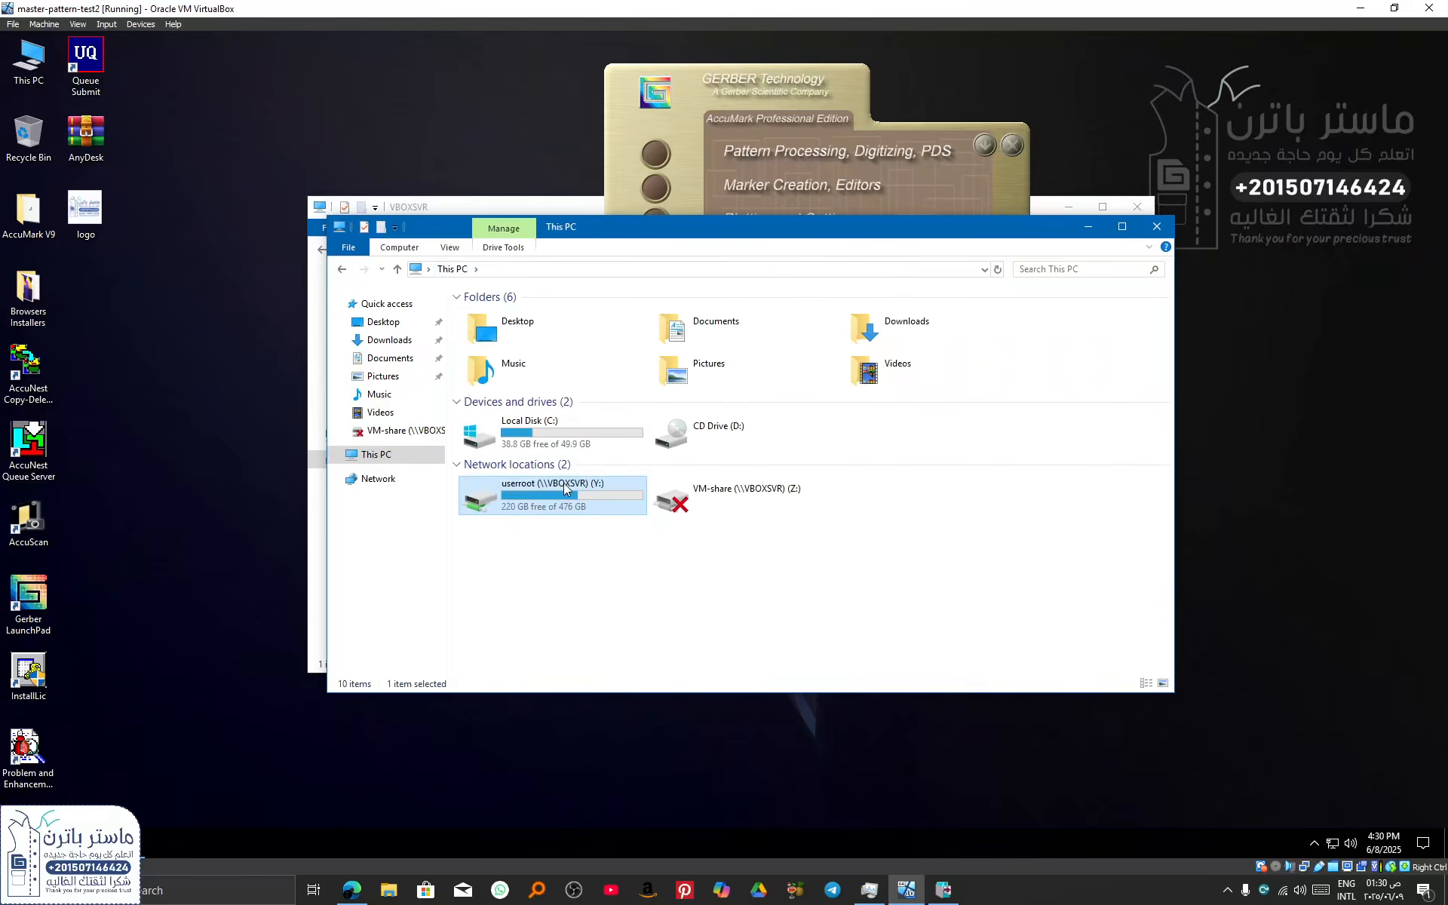
Open AccuMark Explorer from the Gerber LaunchPad, refresh its storage areas to check for drive Y:, and minimise it.
left_click(686, 208)
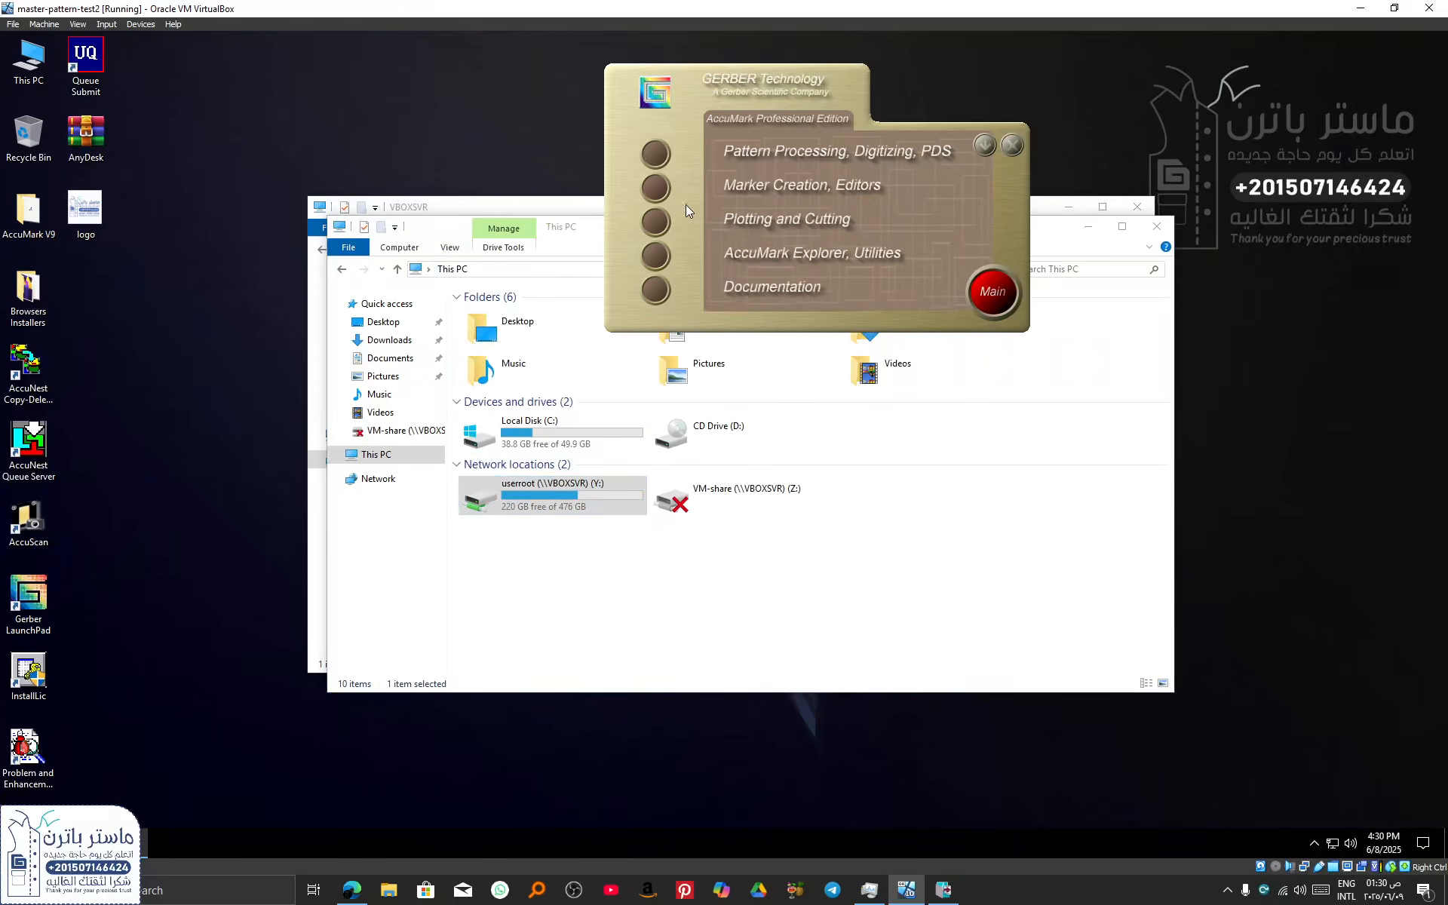
left_click(655, 257)
left_click(749, 162)
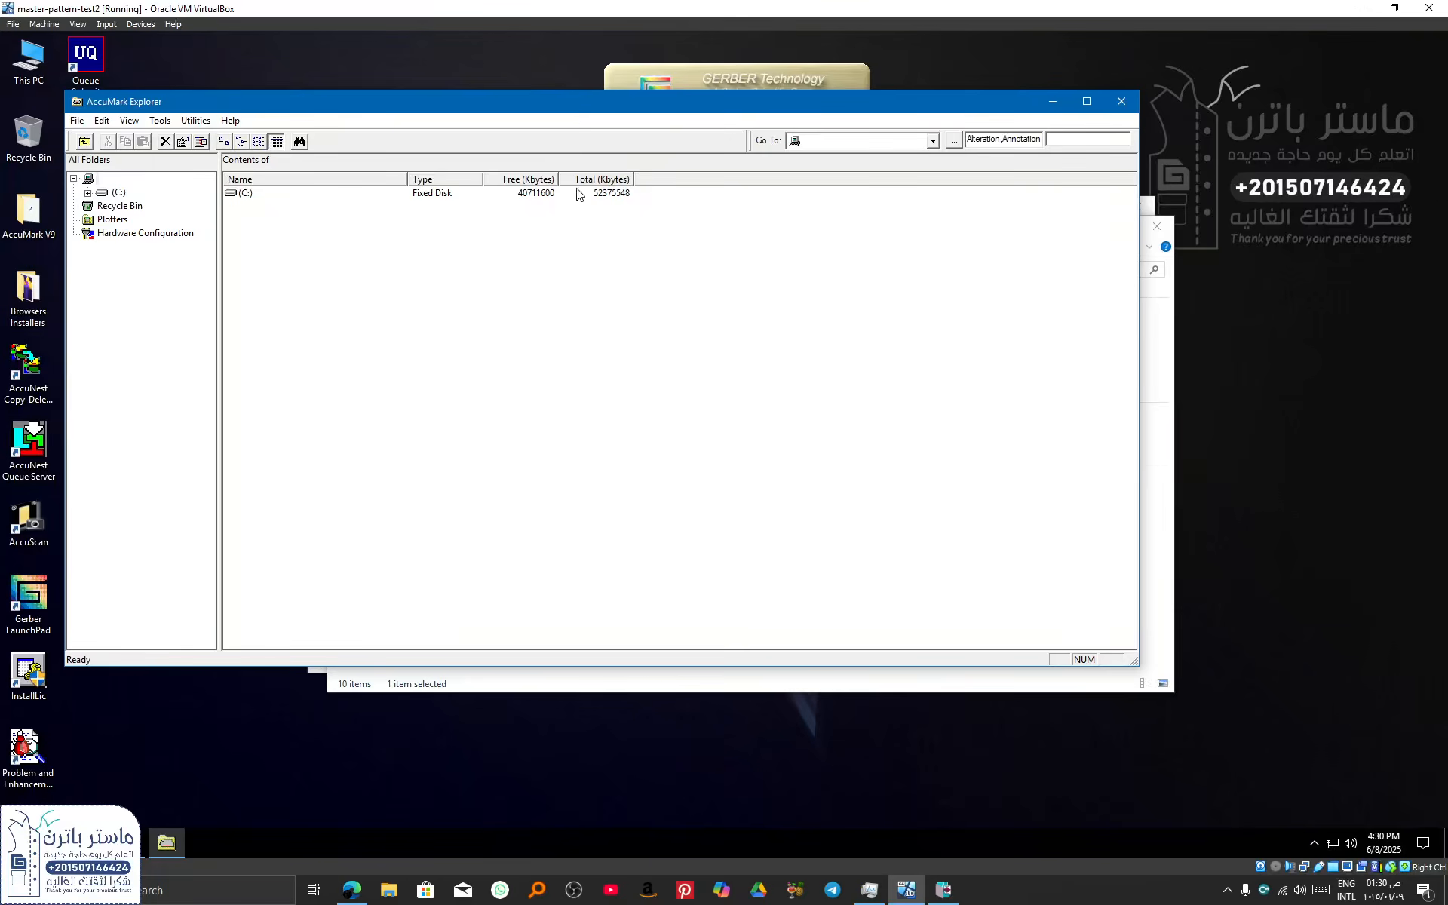
left_click_drag(578, 110, 779, 135)
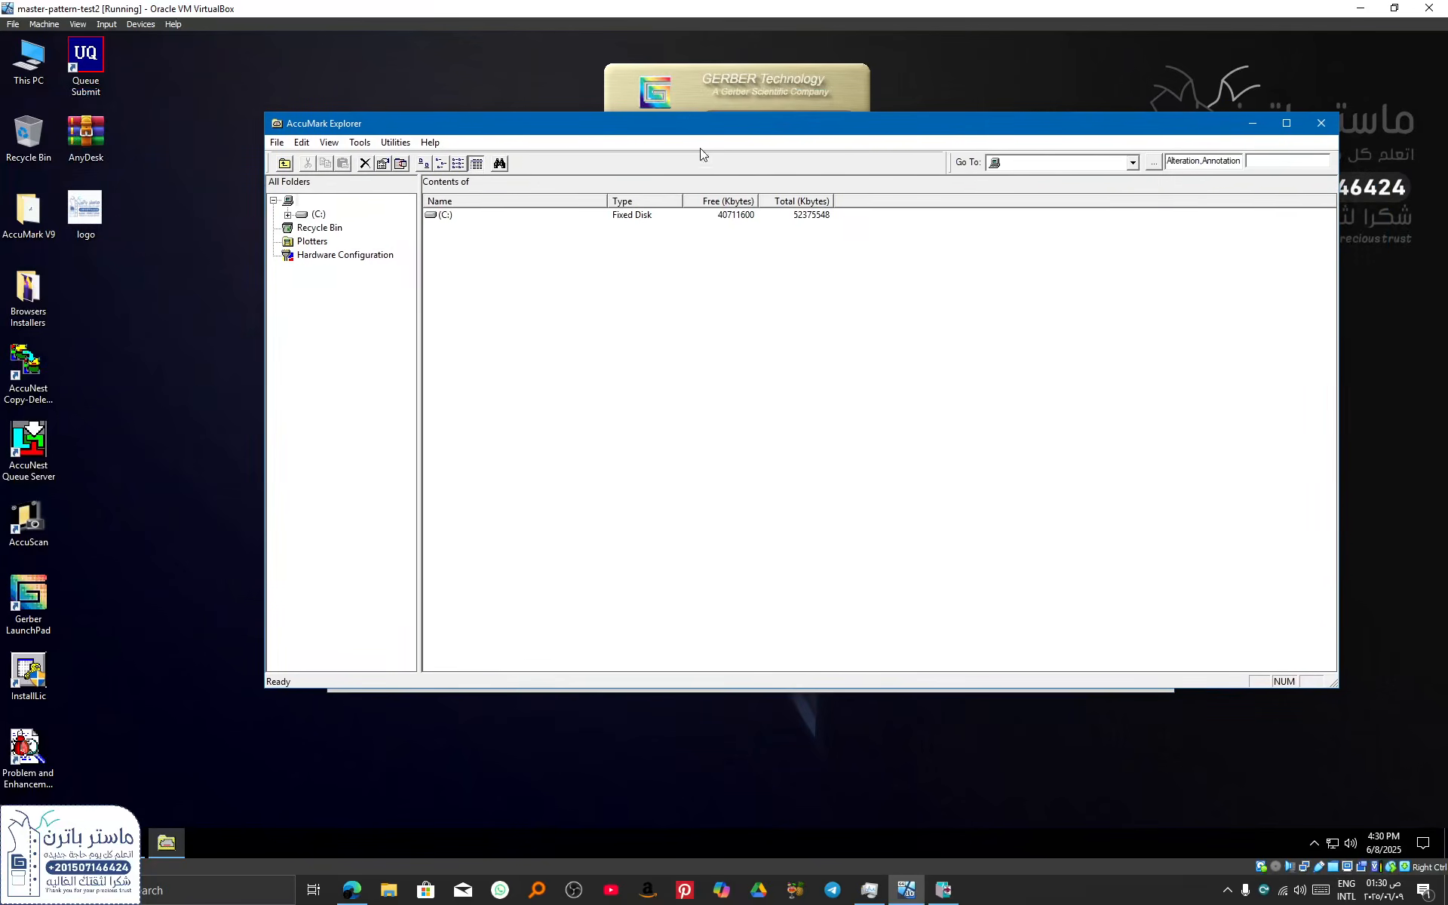
left_click(365, 144)
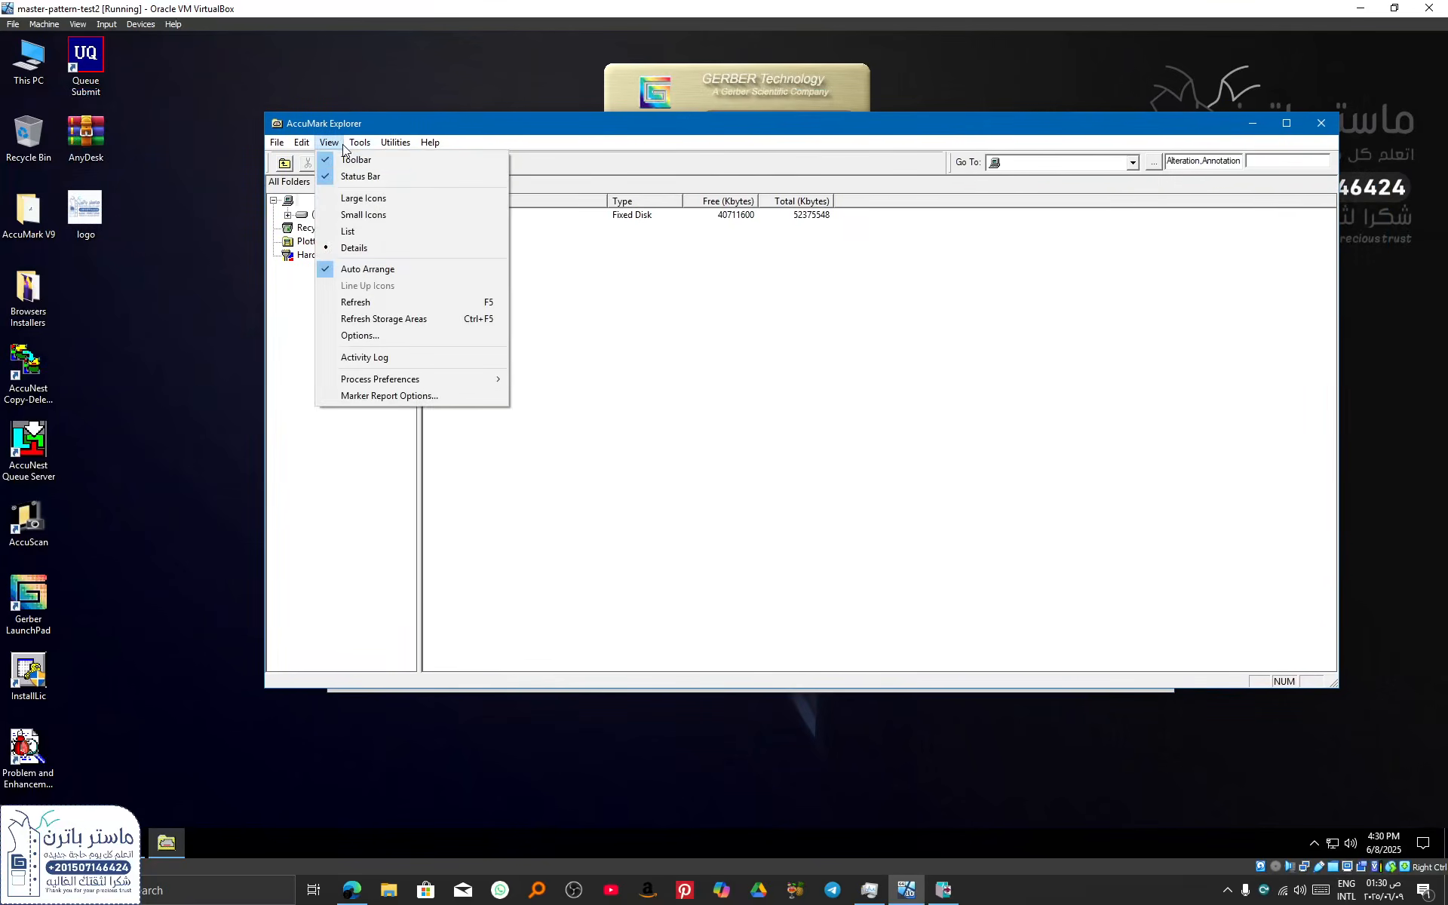
left_click(382, 319)
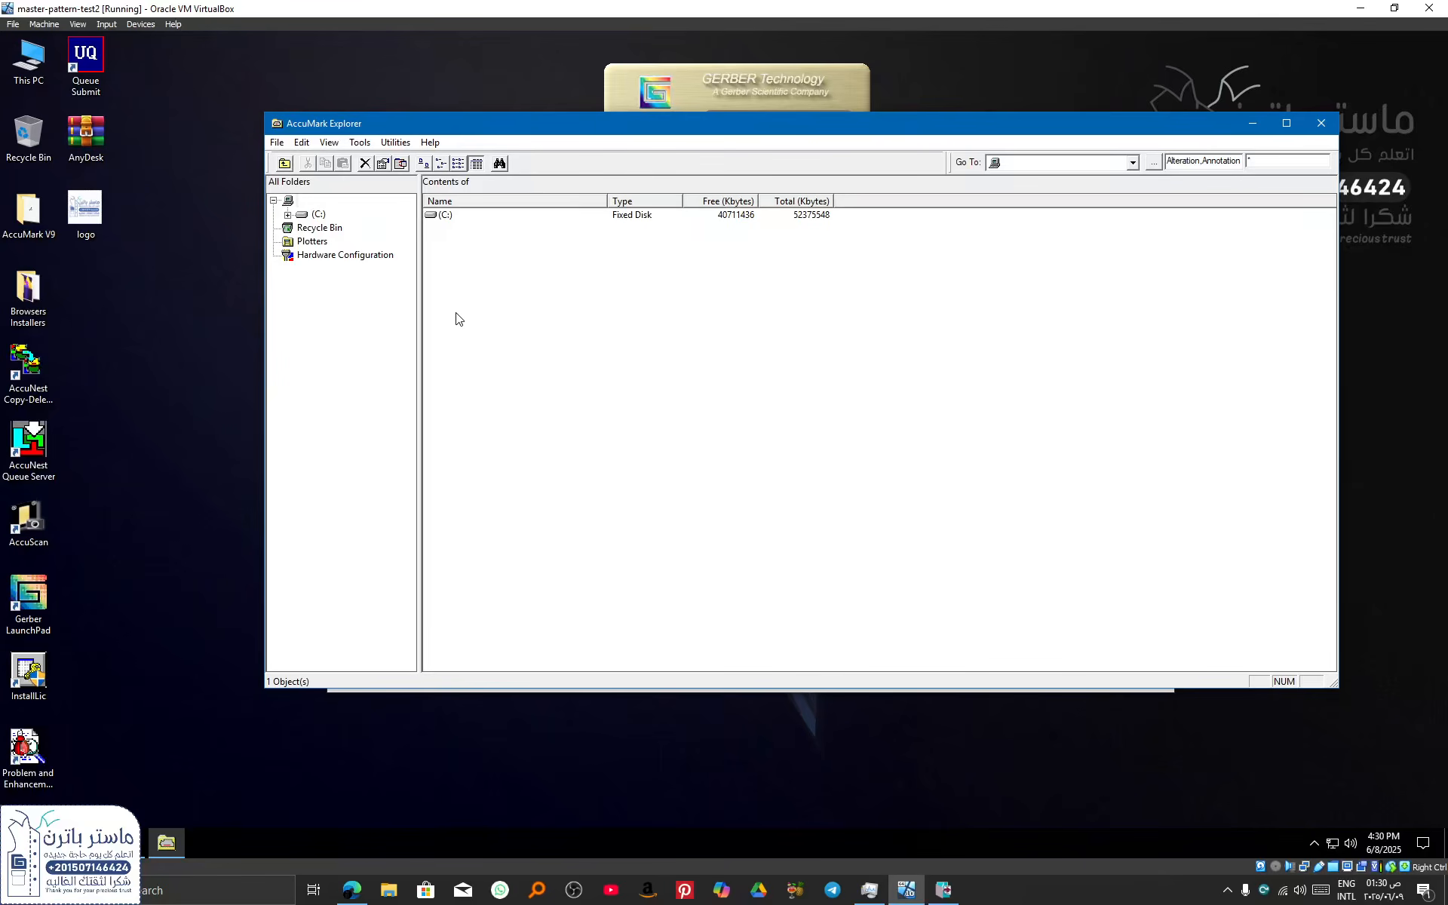
left_click(1286, 123)
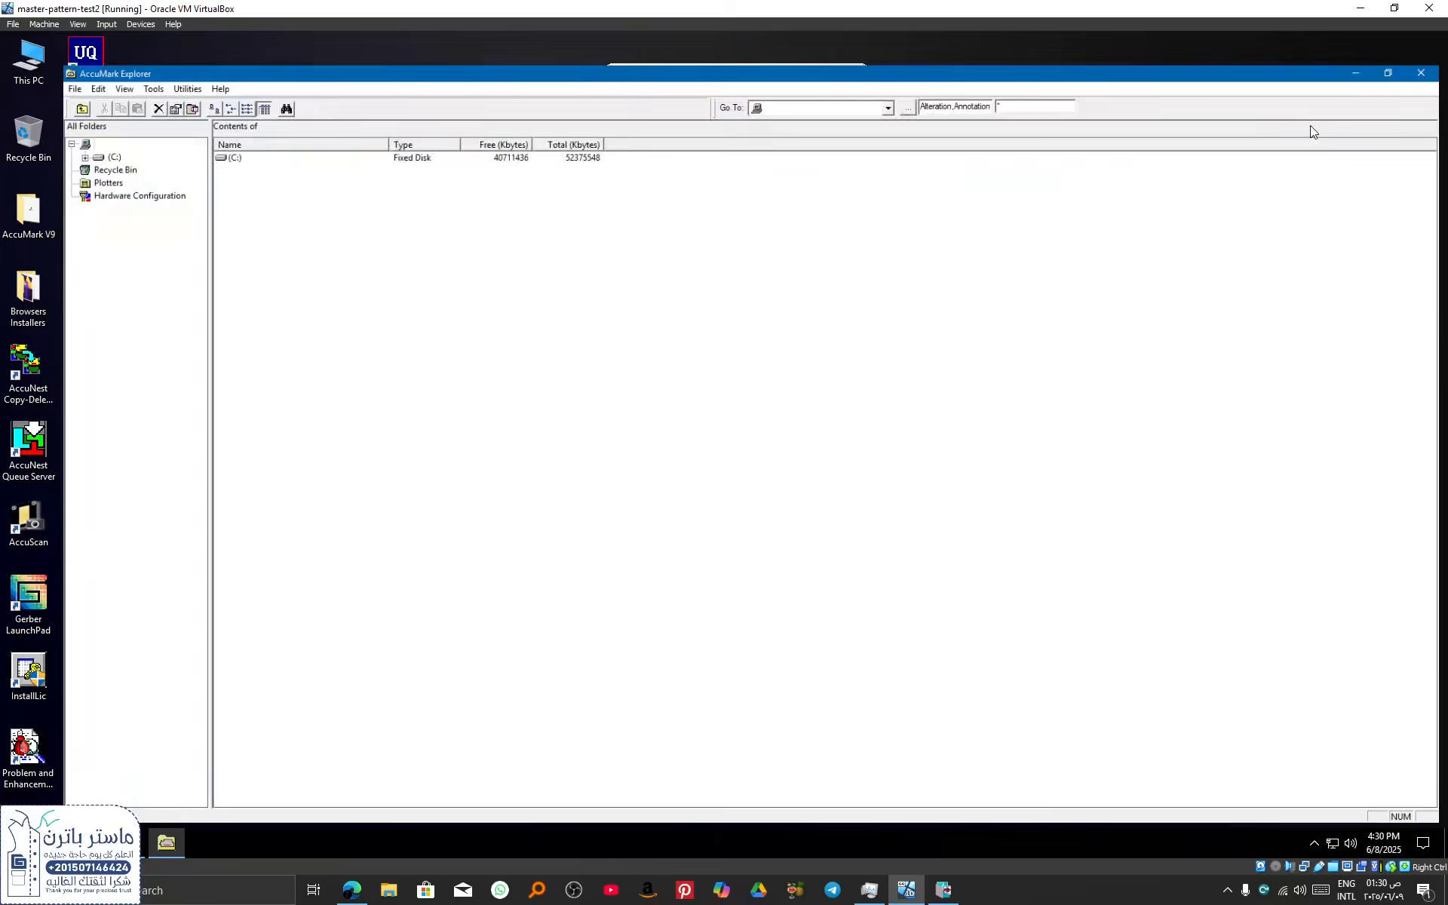
left_click(1379, 48)
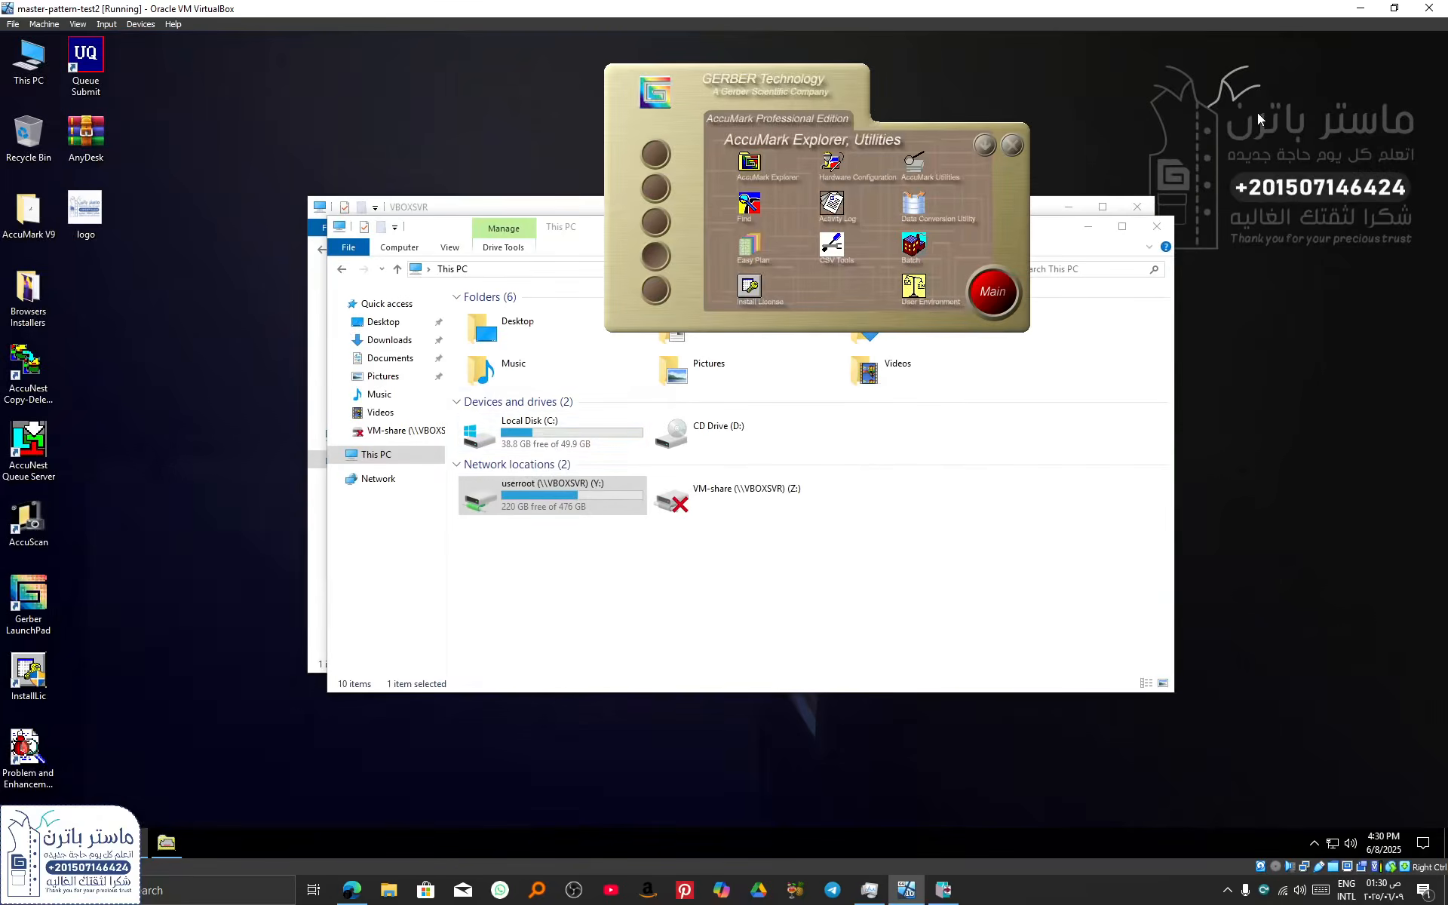
Create a folder named userroot inside the mapped drive Y:.
double_click(511, 500)
right_click(511, 491)
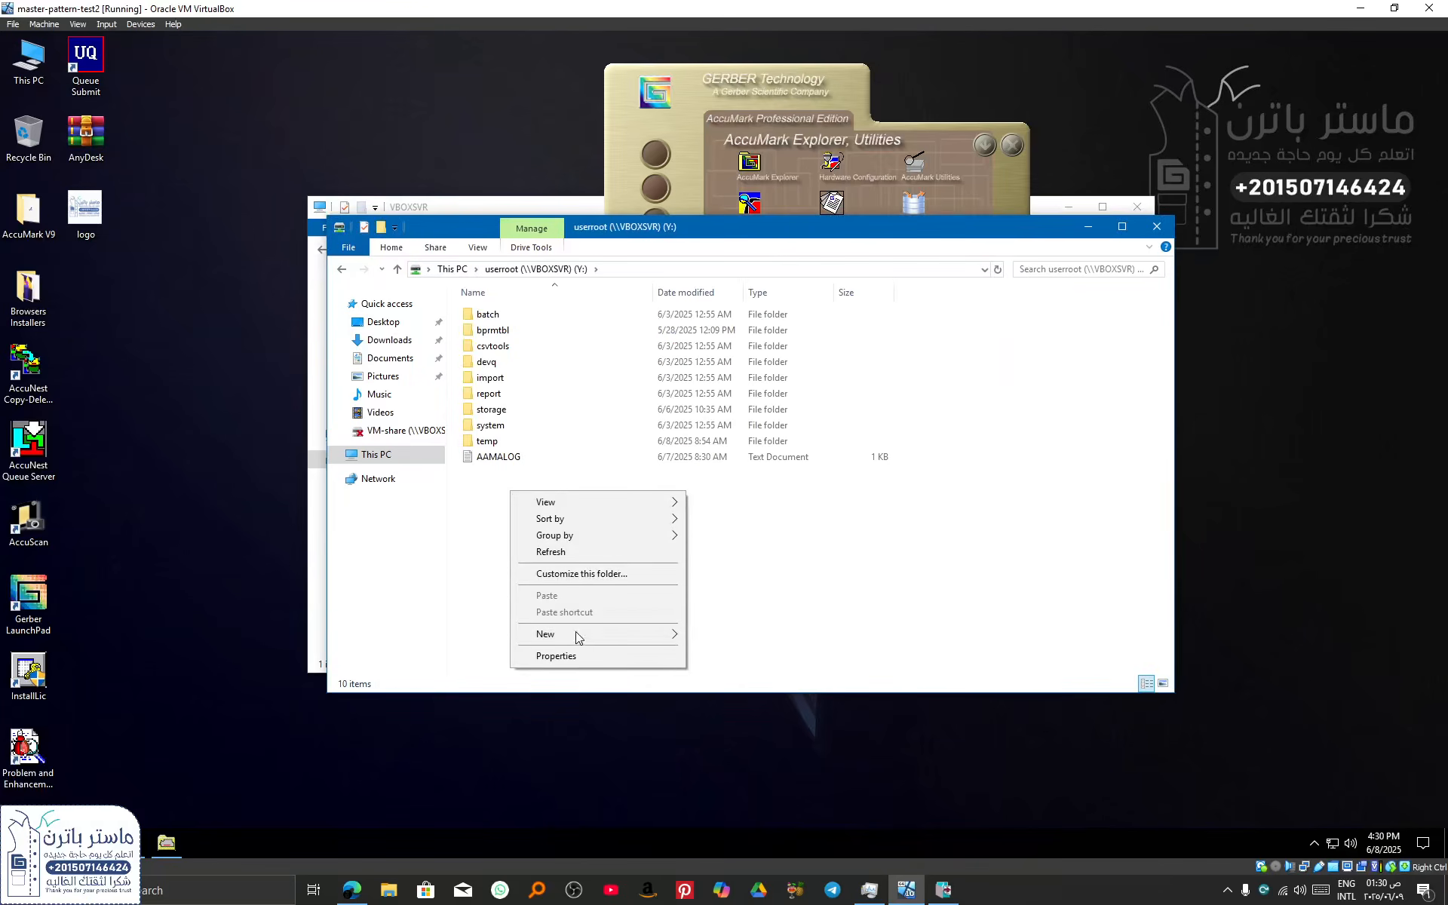
mouse_move(578, 637)
left_click(760, 636)
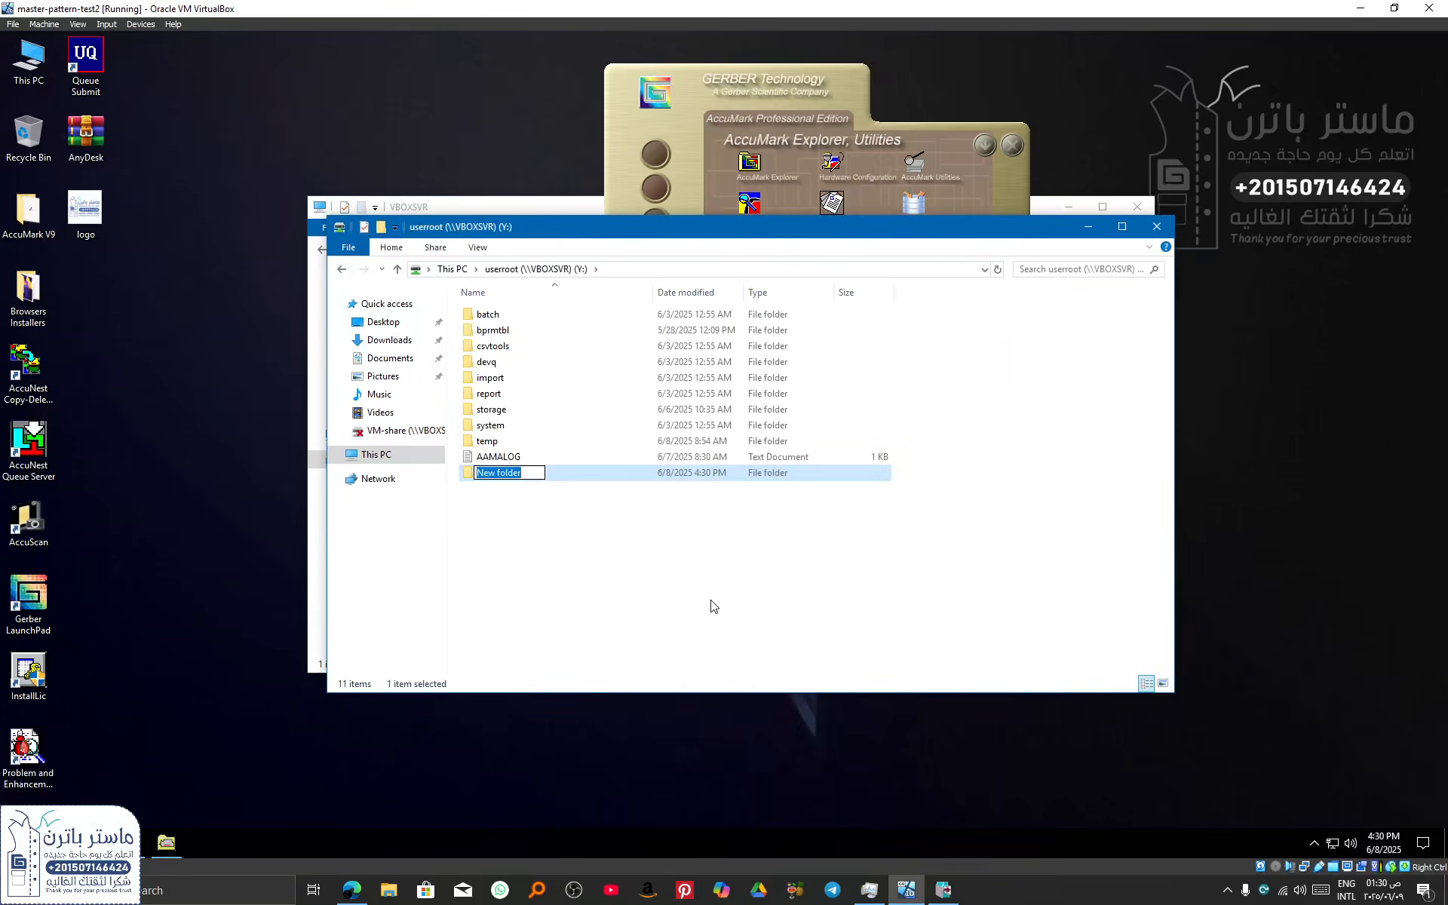
type("userroot")
key("Return")
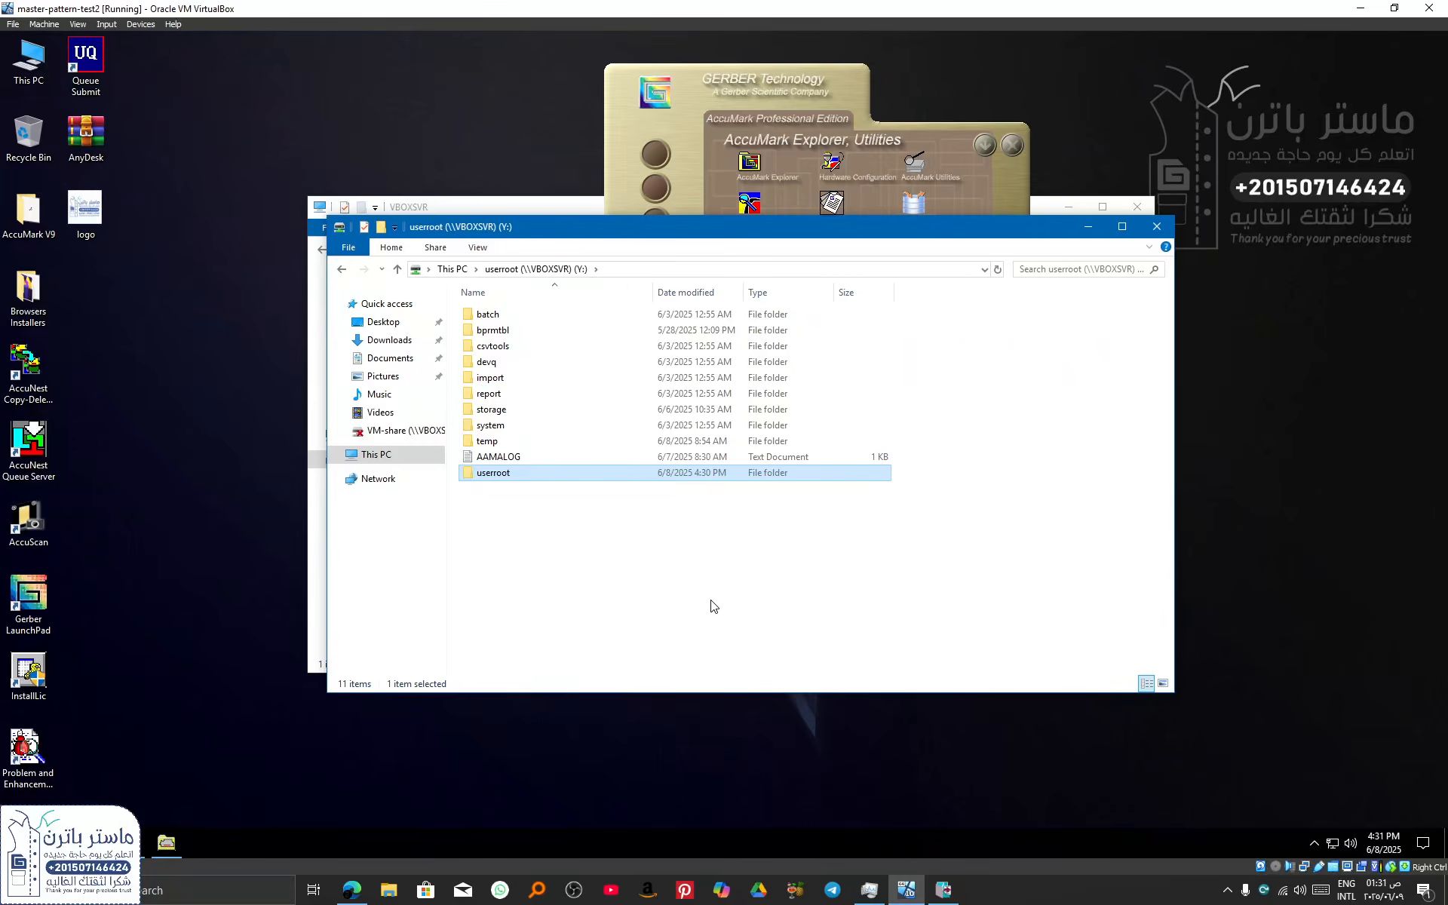
Move the drive's other folders and the AAMALOG file into the new userroot folder, skipping the temp folder.
left_click(864, 329)
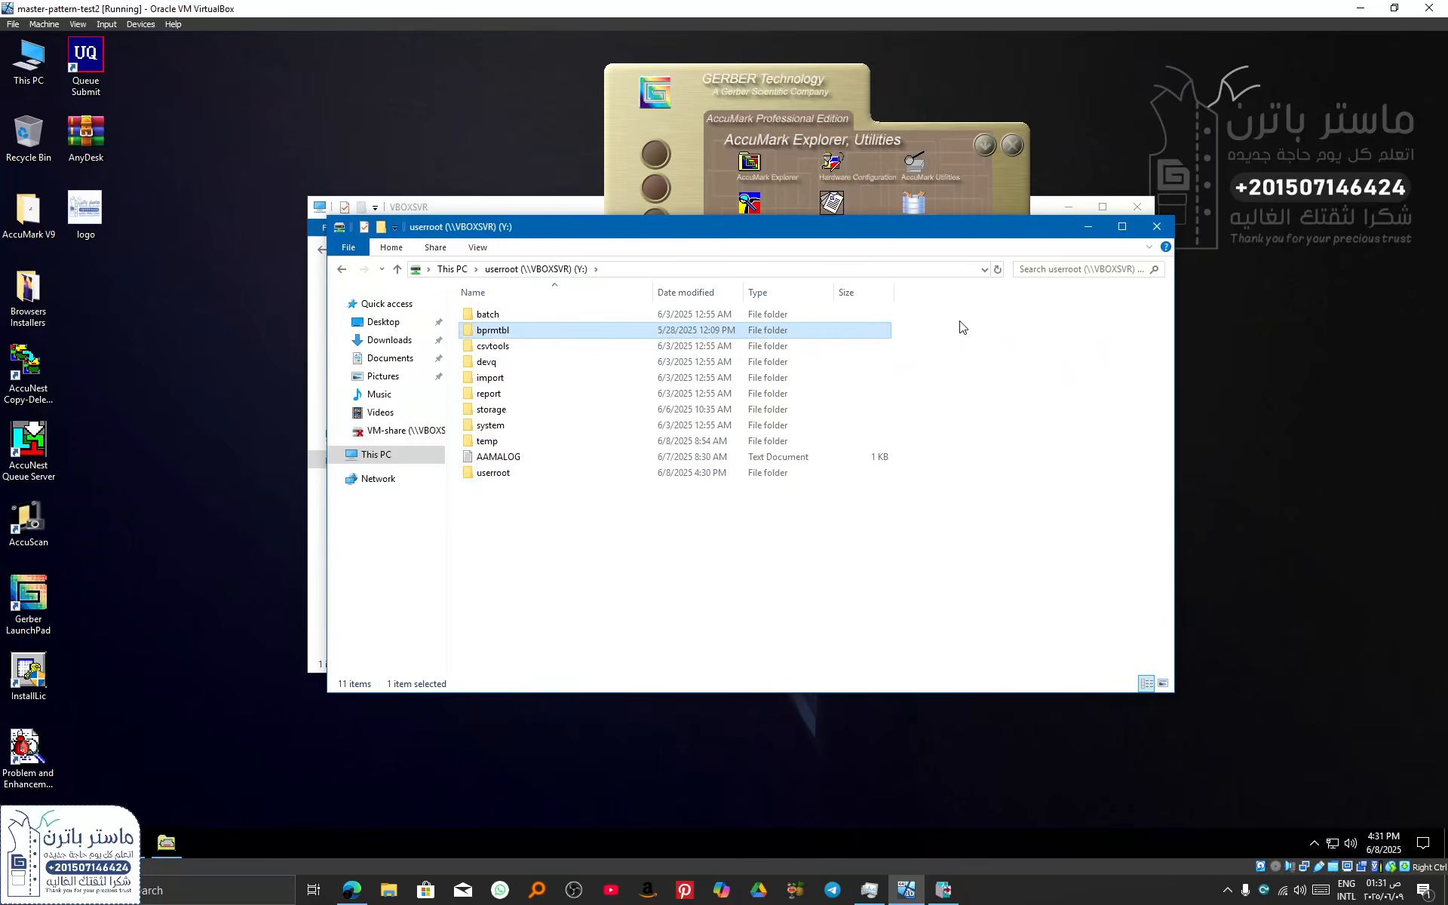
left_click_drag(965, 313, 663, 475)
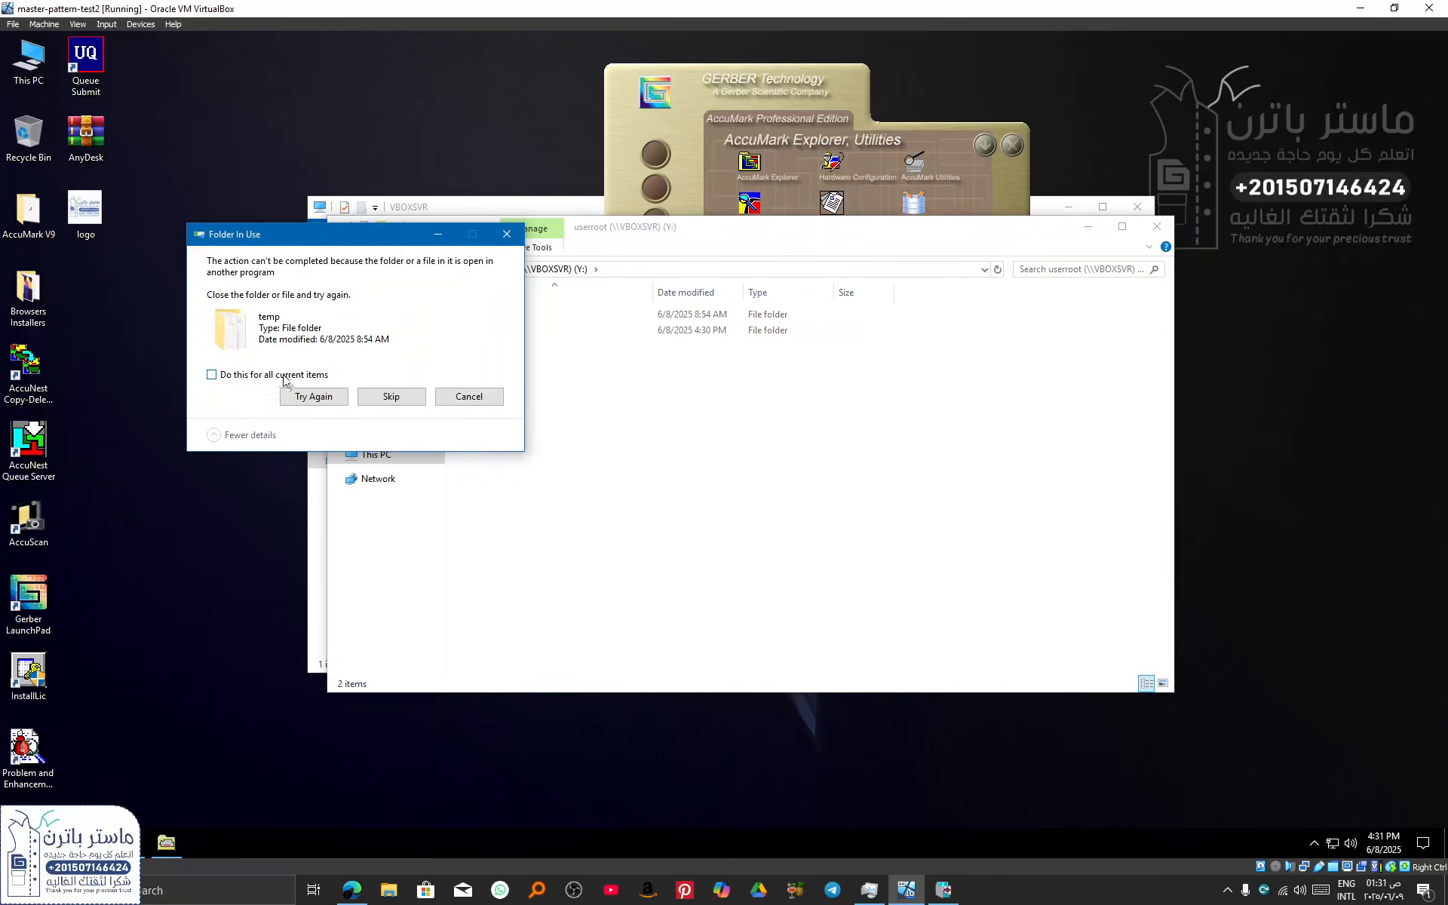
left_click(301, 394)
left_click(383, 396)
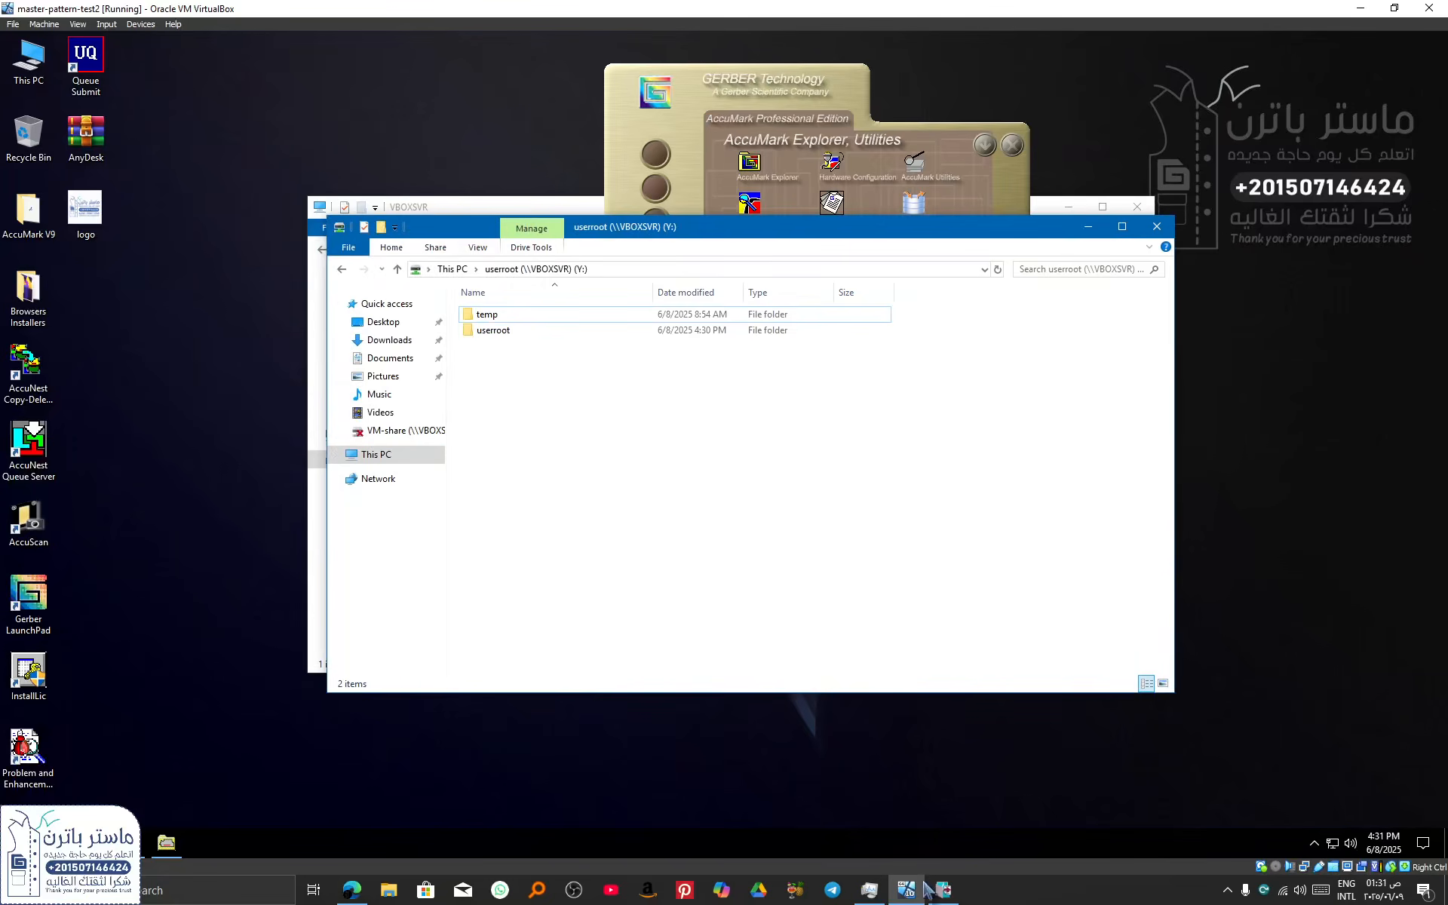
Open another AccuMark Explorer window from the Gerber LaunchPad and refresh the storage areas.
left_click(550, 215)
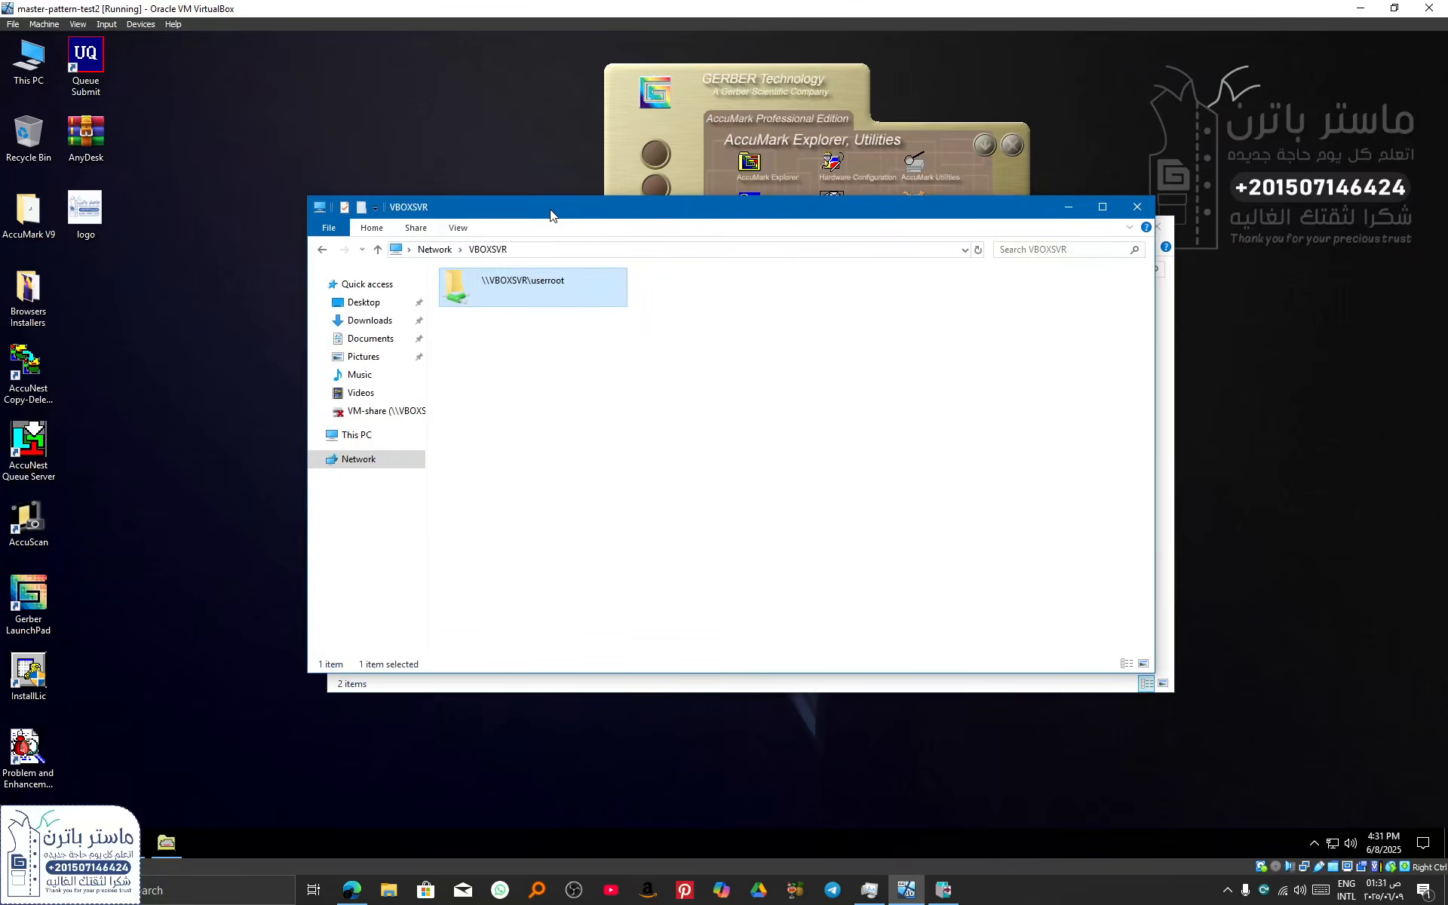
left_click(766, 172)
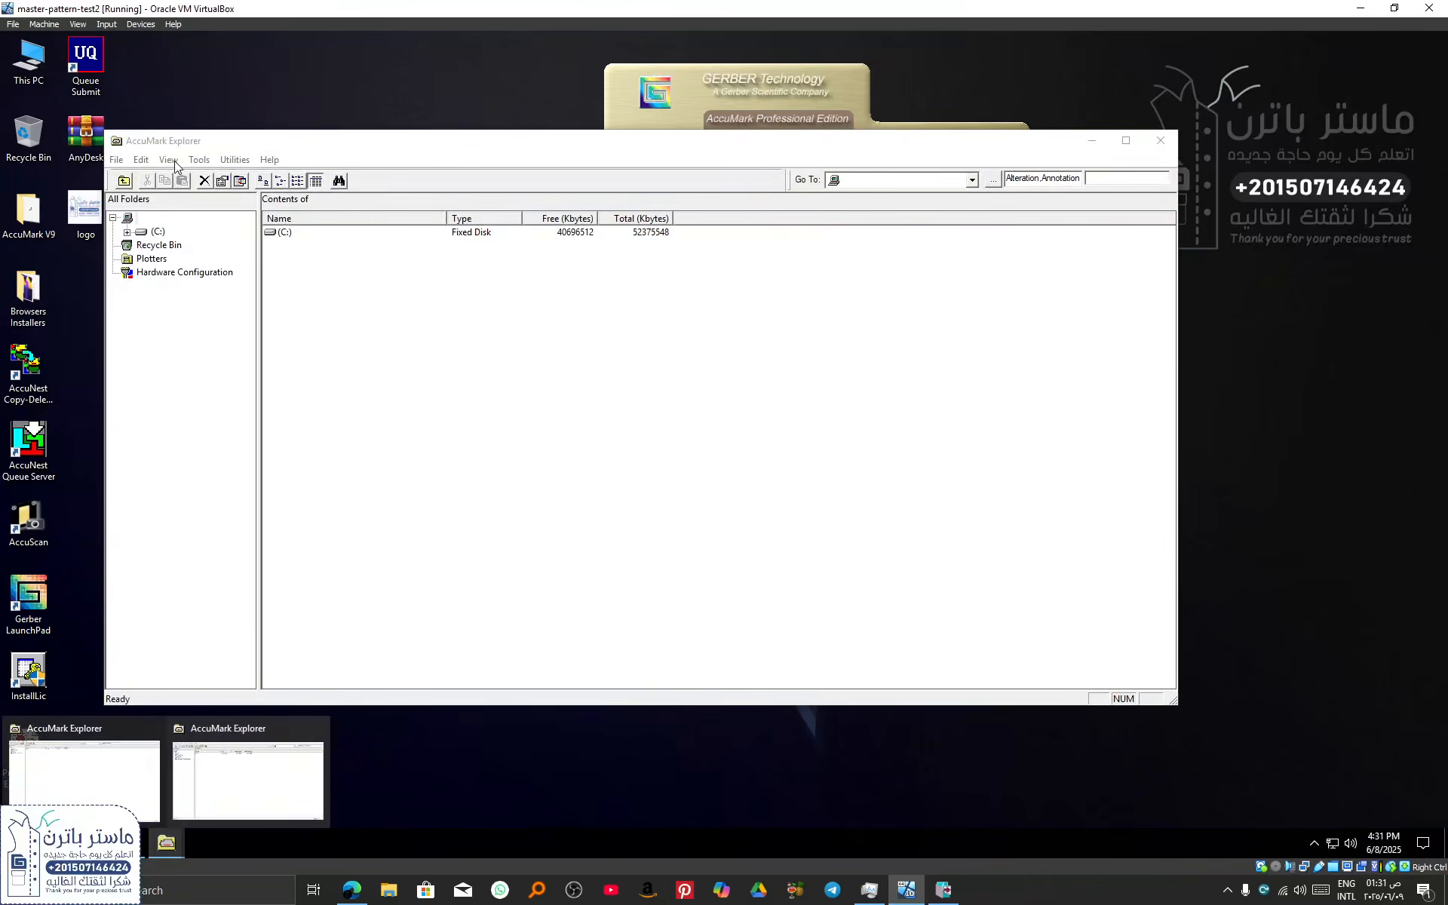
left_click(167, 159)
left_click(246, 337)
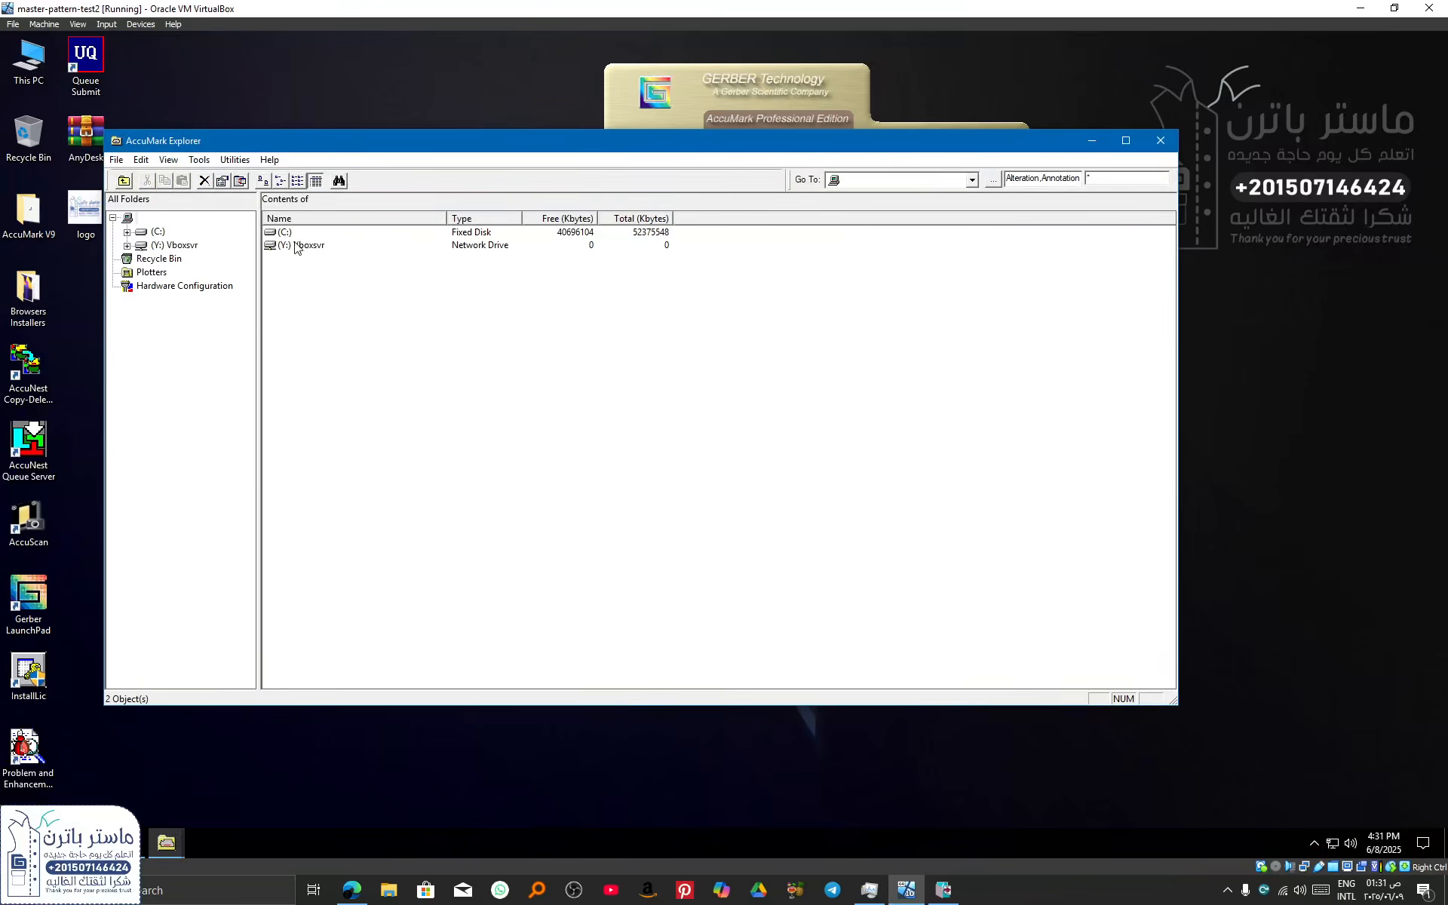
Open the (Y:) Vboxsvr drive in AccuMark Explorer and view the contents of the tubler-nest storage area.
double_click(298, 247)
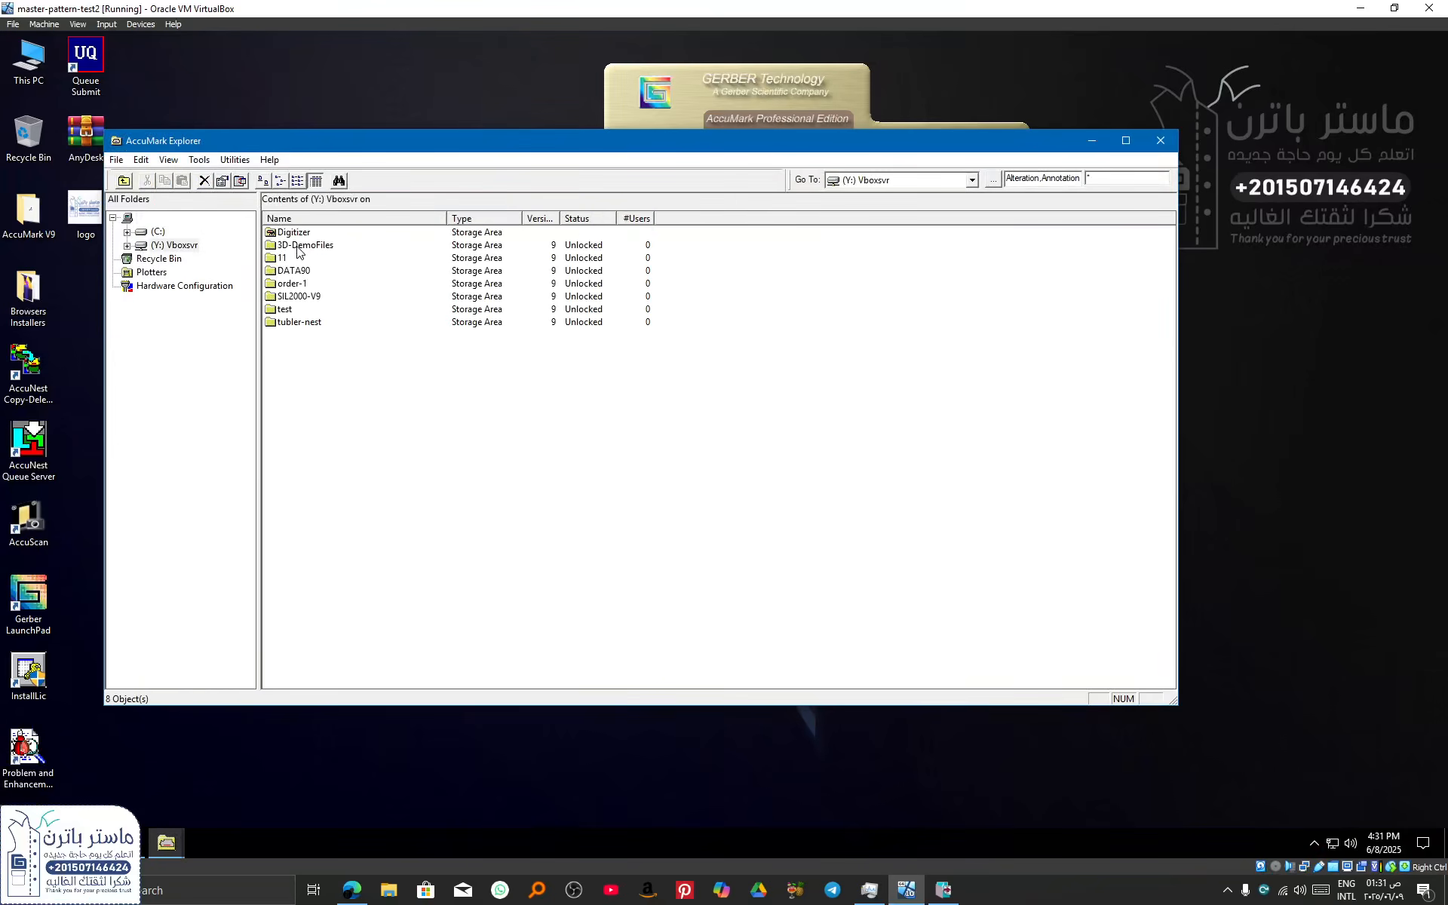
left_click(300, 323)
left_click(300, 321)
left_click(299, 264)
double_click(299, 321)
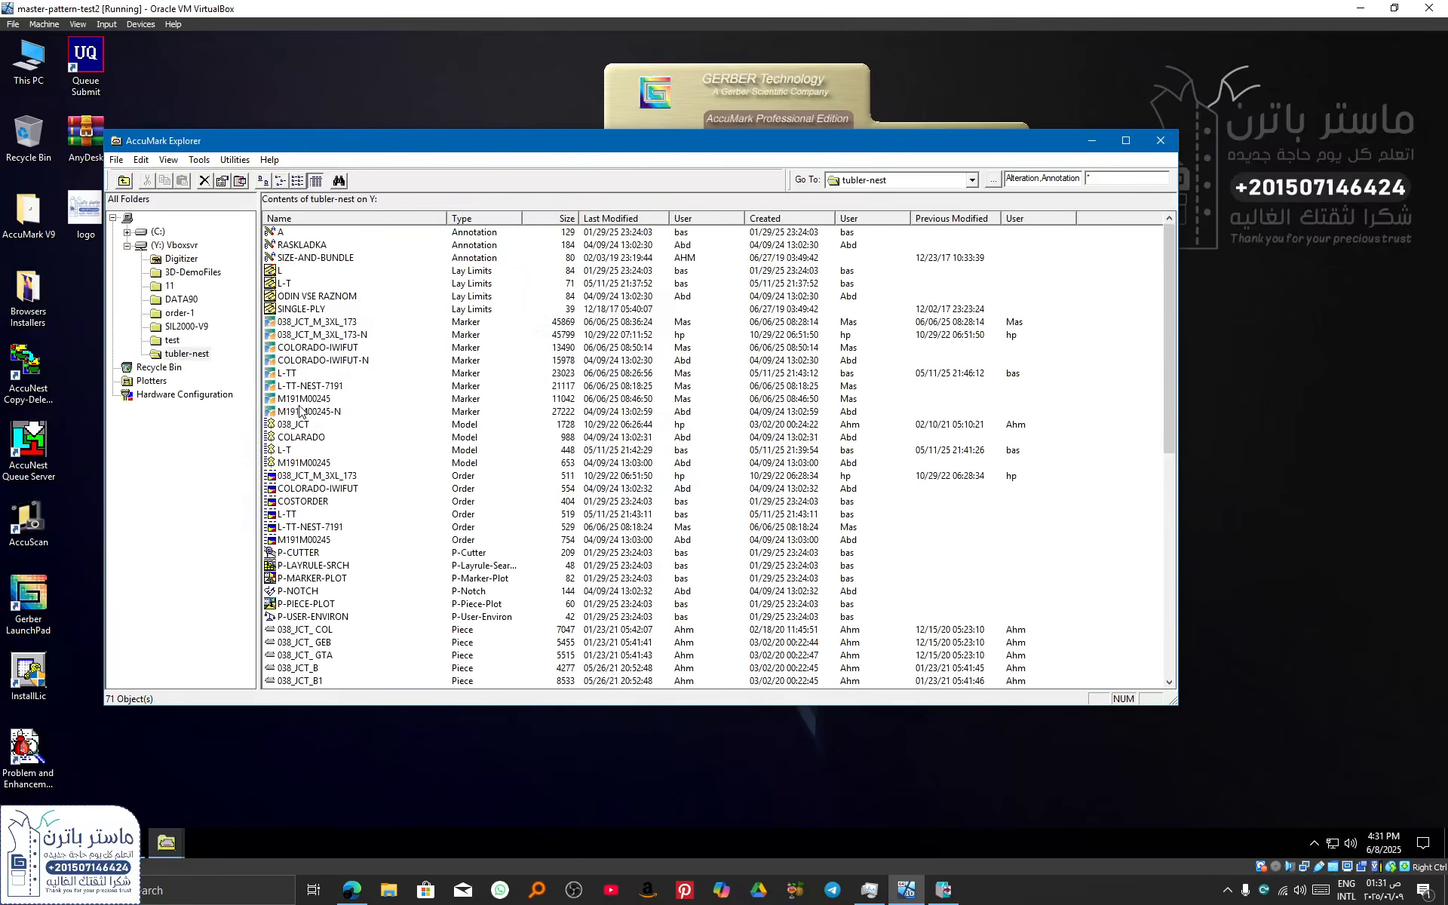
Open the COLARADO model from the tubler-nest storage area in Pattern Design, using the active work area.
left_click(302, 439)
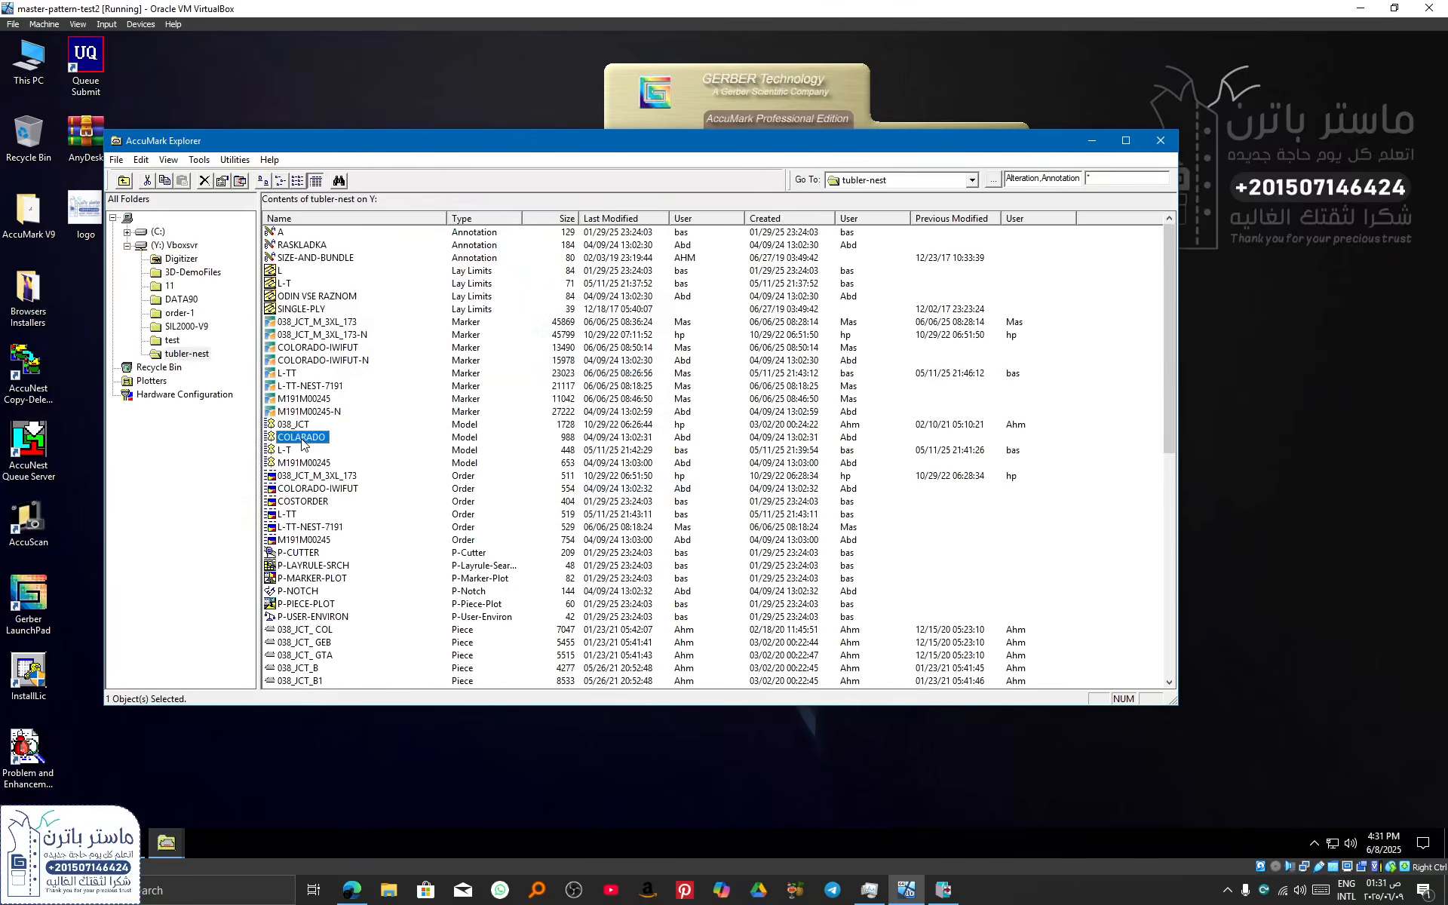
right_click(302, 439)
mouse_move(357, 451)
mouse_move(543, 506)
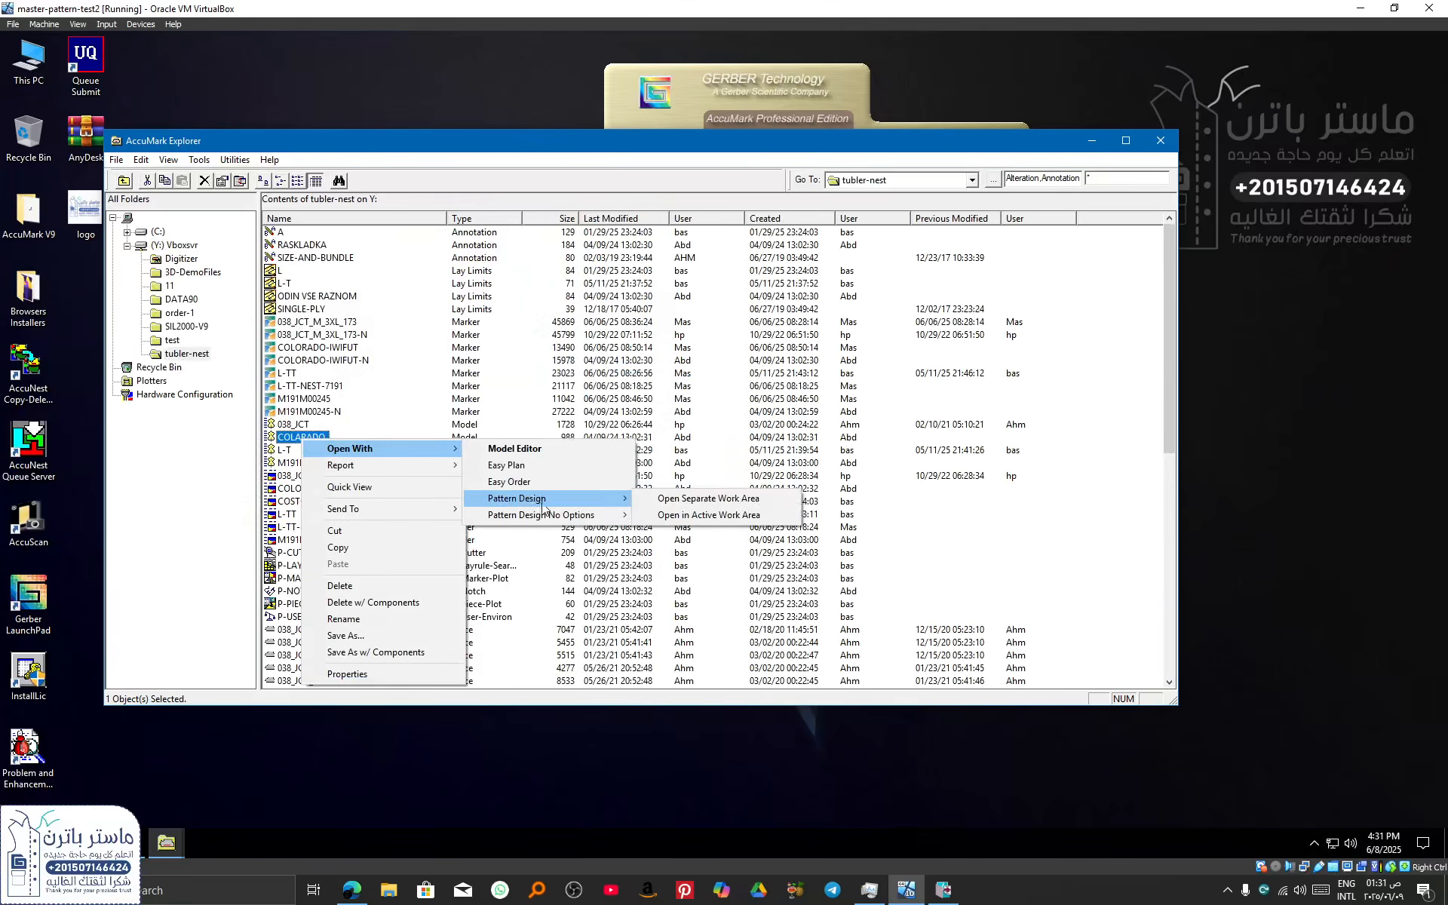
left_click(695, 516)
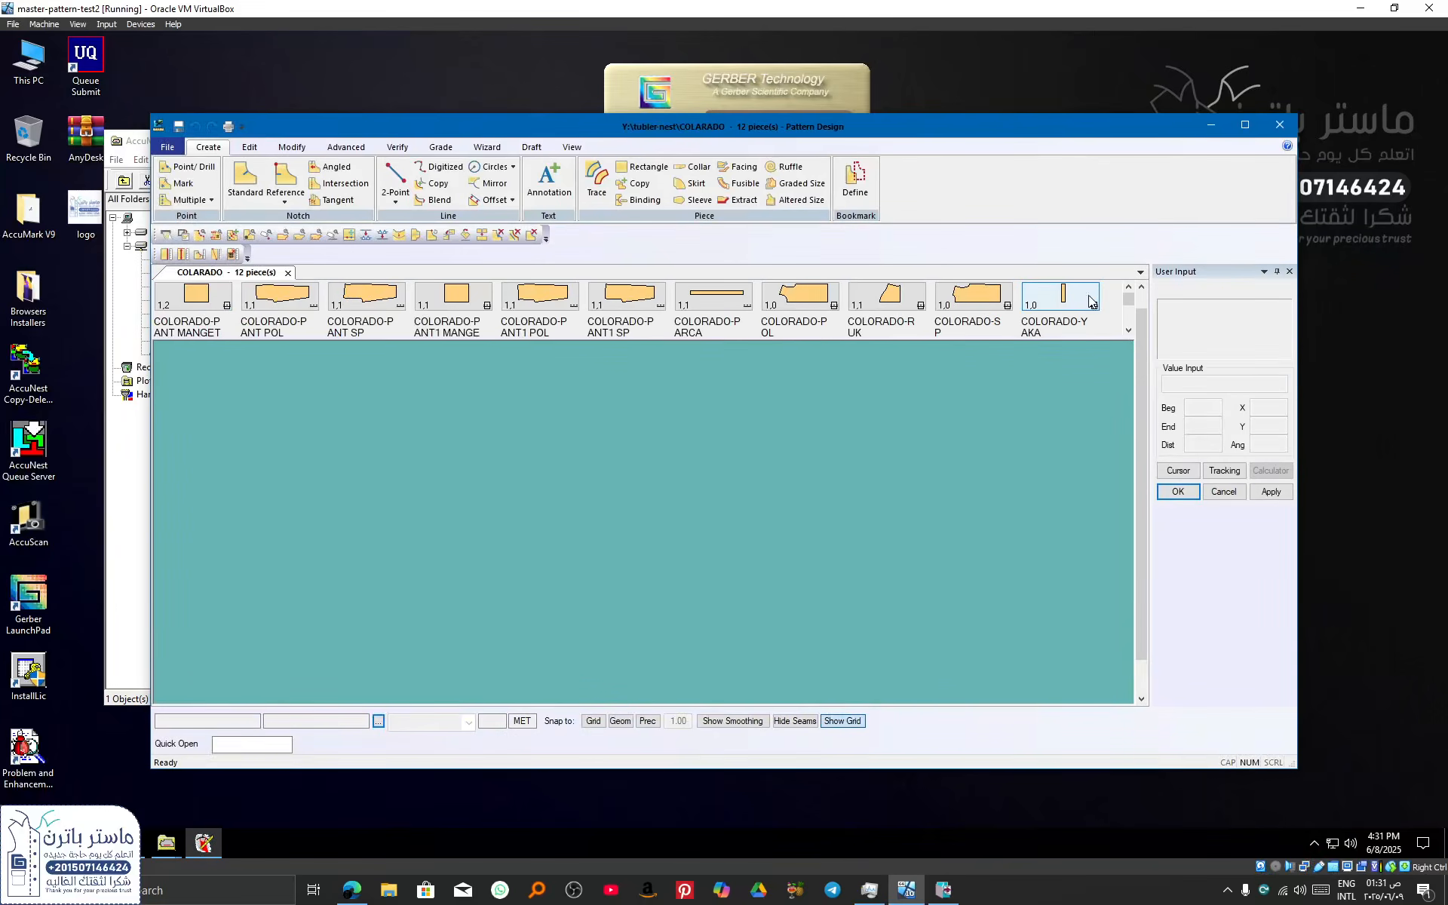
Place all COLARADO pieces in the maximized work area, move the COLORADO-PANT1 SP piece to the empty space below, and close Pattern Design.
left_click(1130, 318)
left_click_drag(1130, 318, 186, 299)
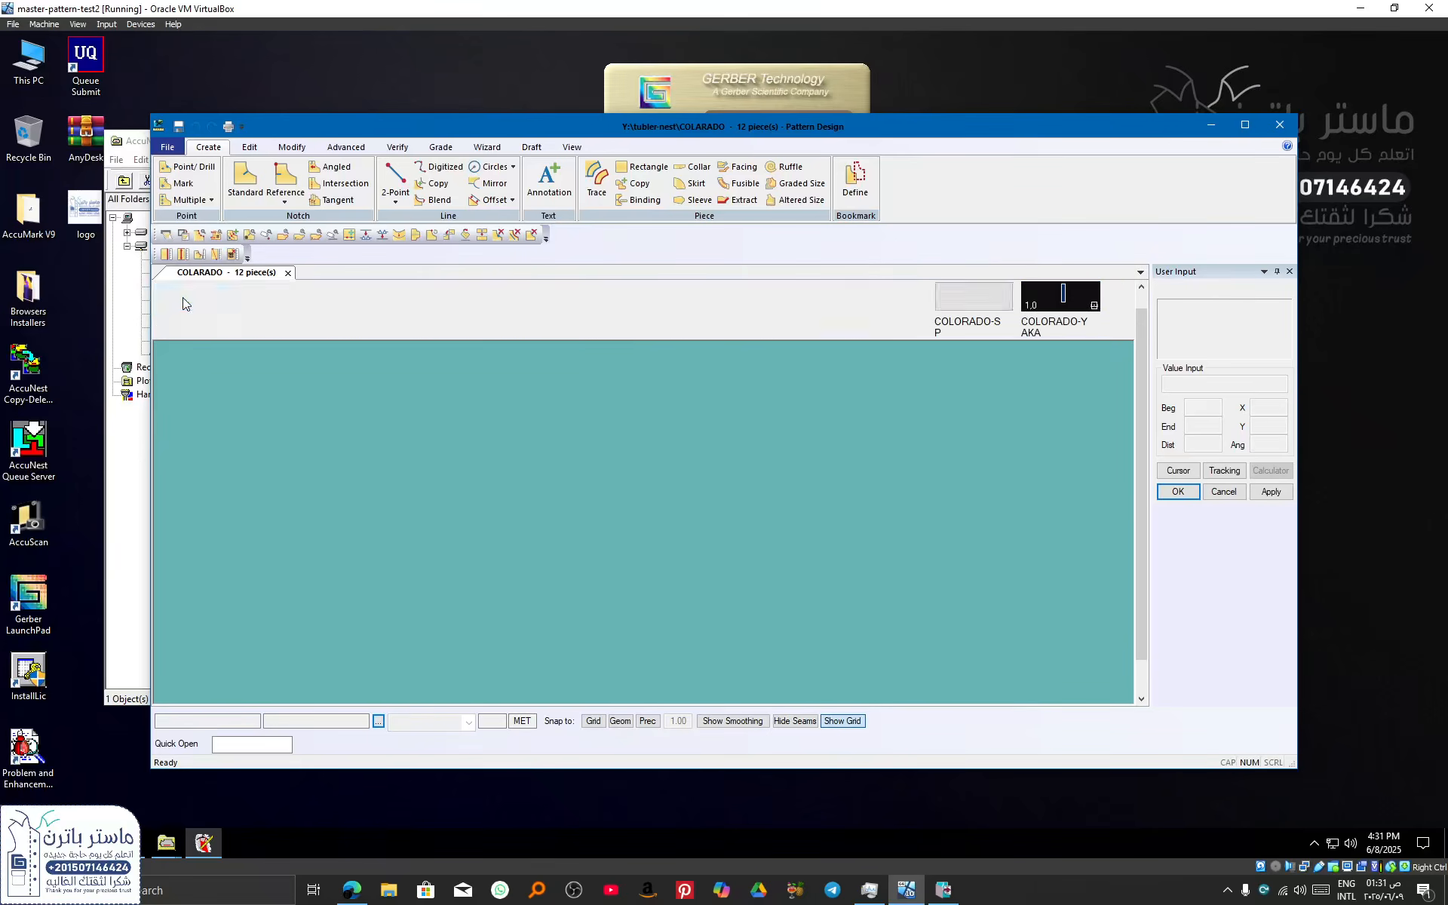
double_click(370, 125)
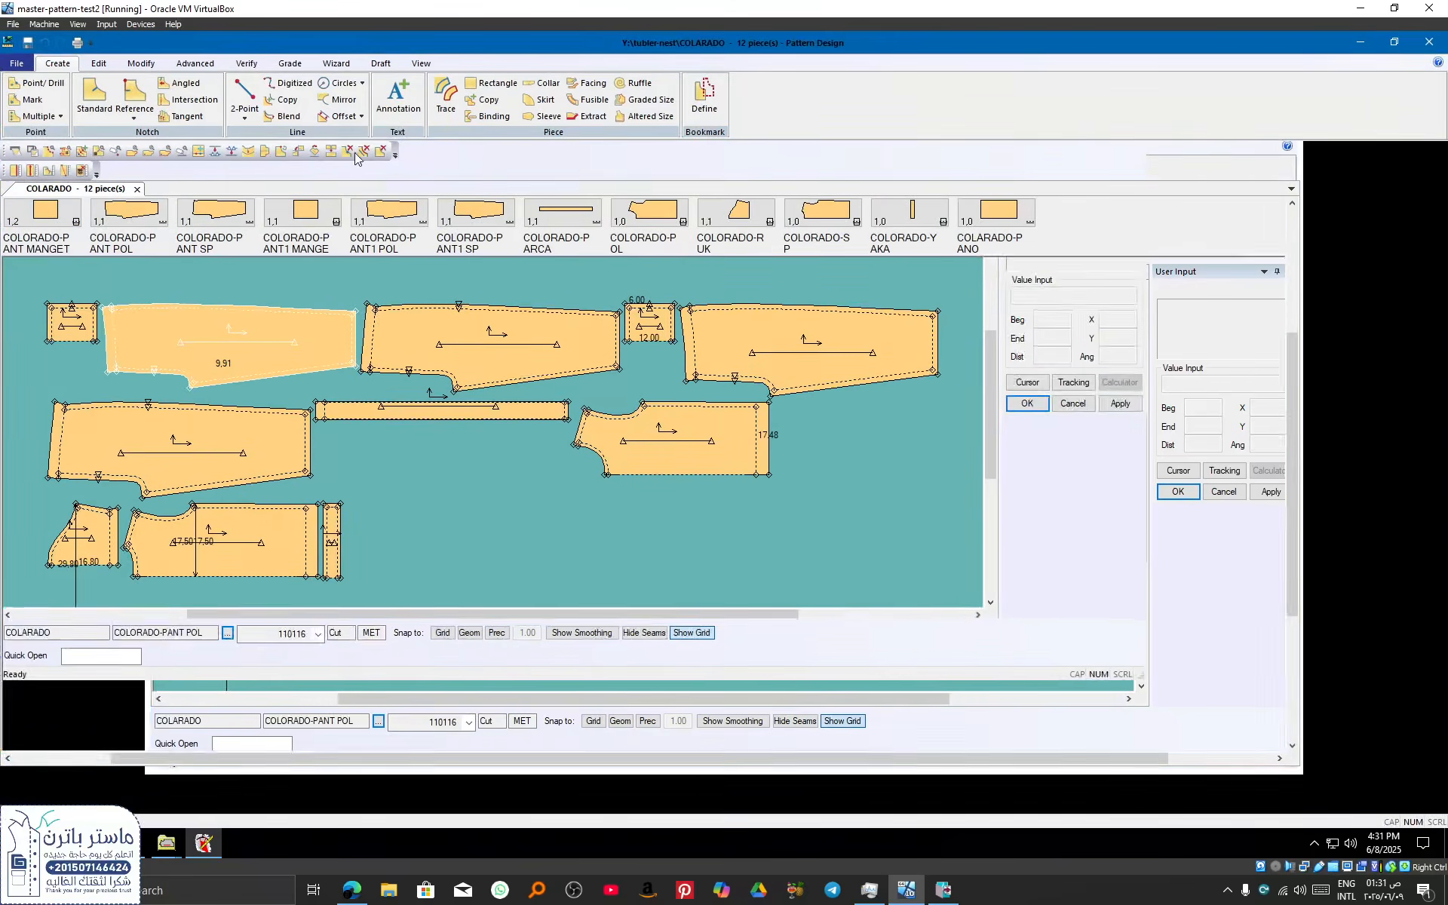
left_click_drag(225, 442, 593, 532)
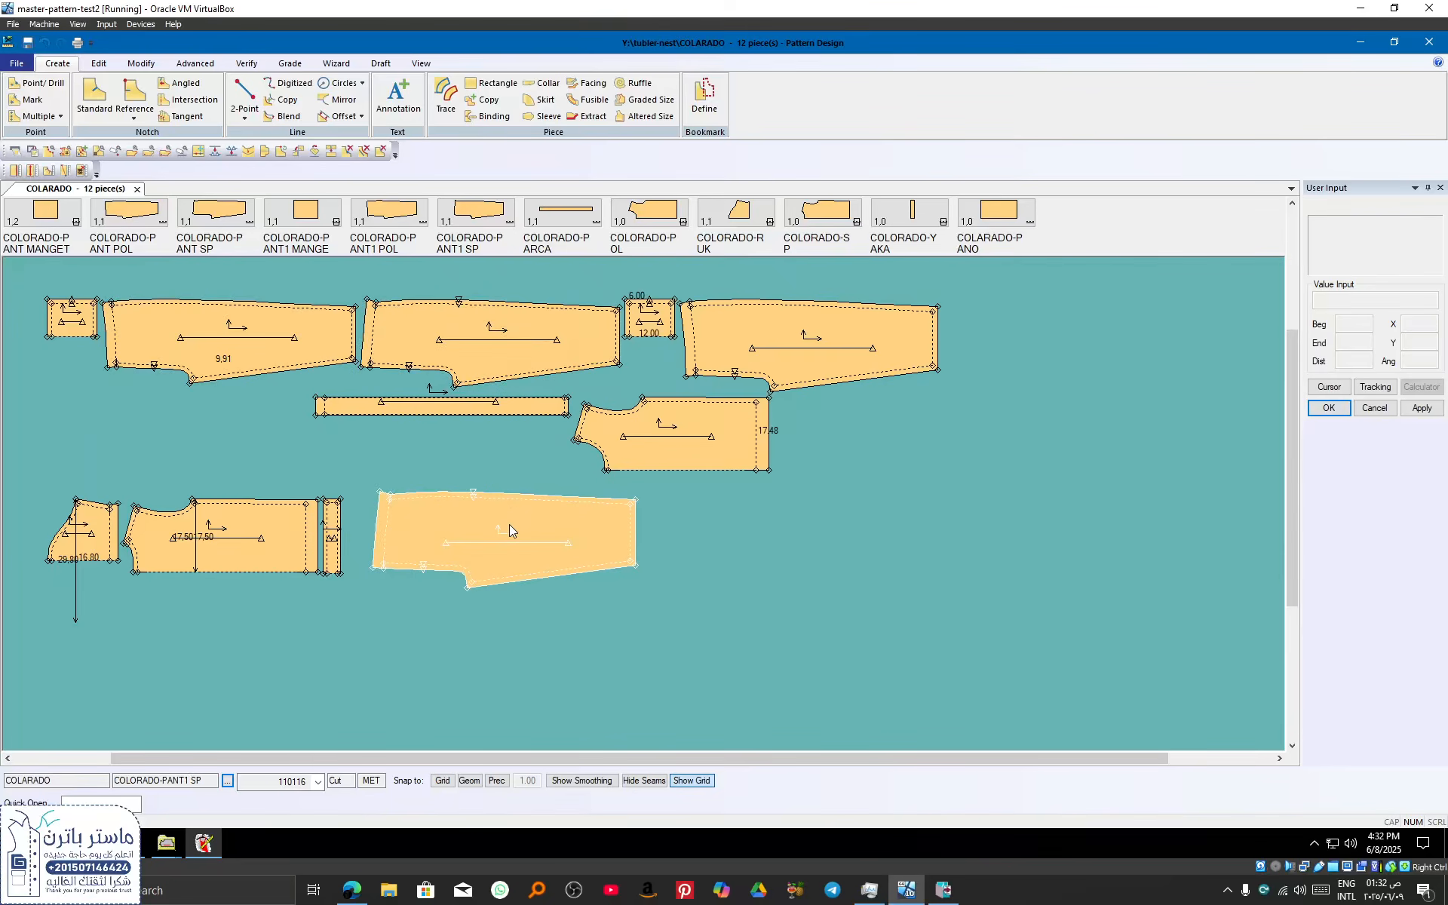
left_click(1428, 42)
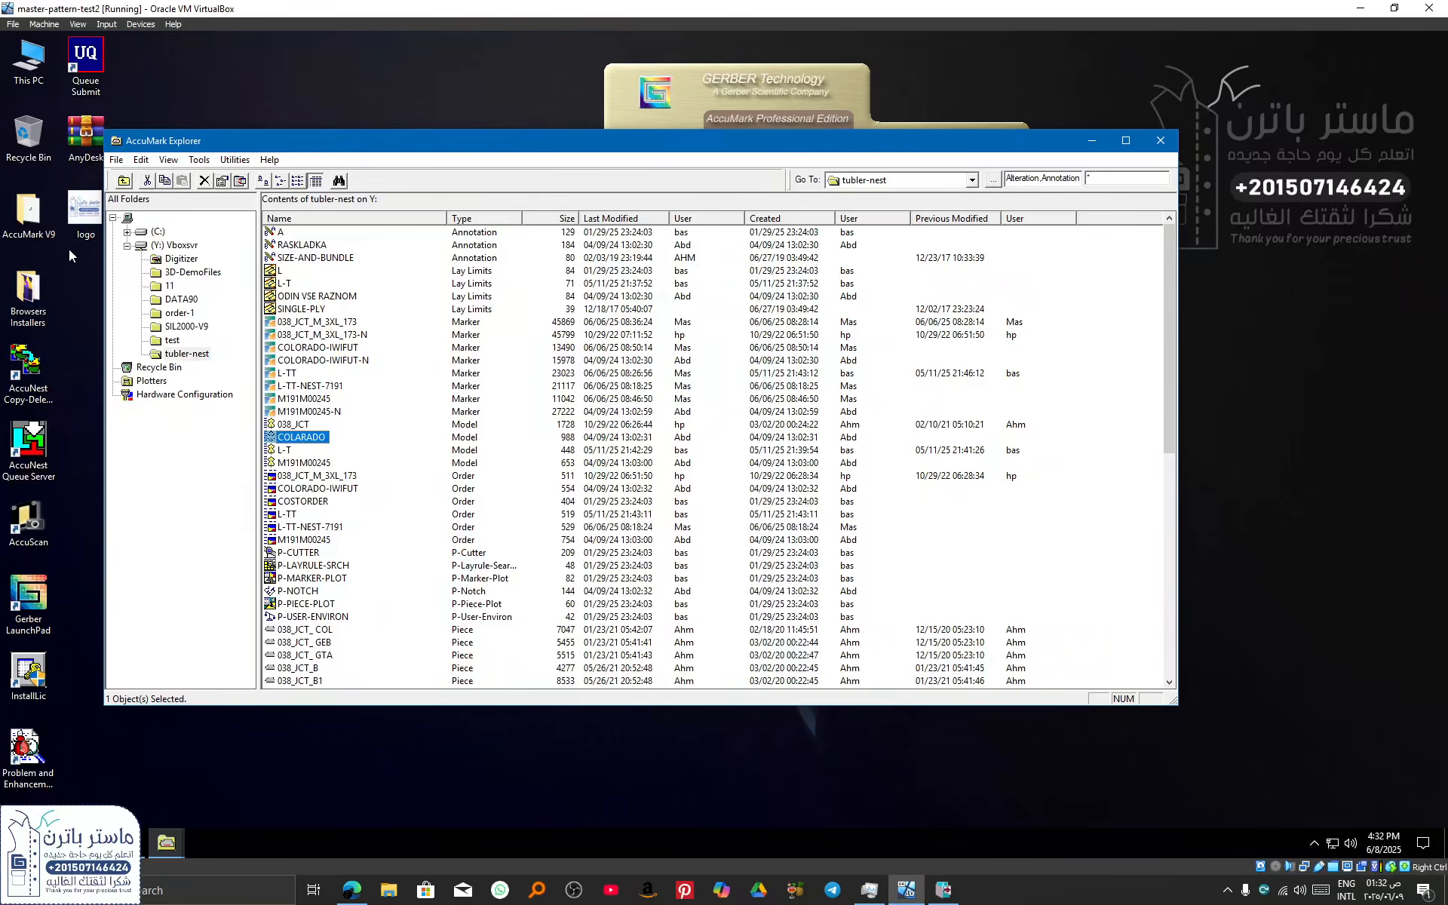
Close the guest's AccuMark Explorer and the VBOXSVR network folder window.
left_click(816, 108)
left_click(1012, 144)
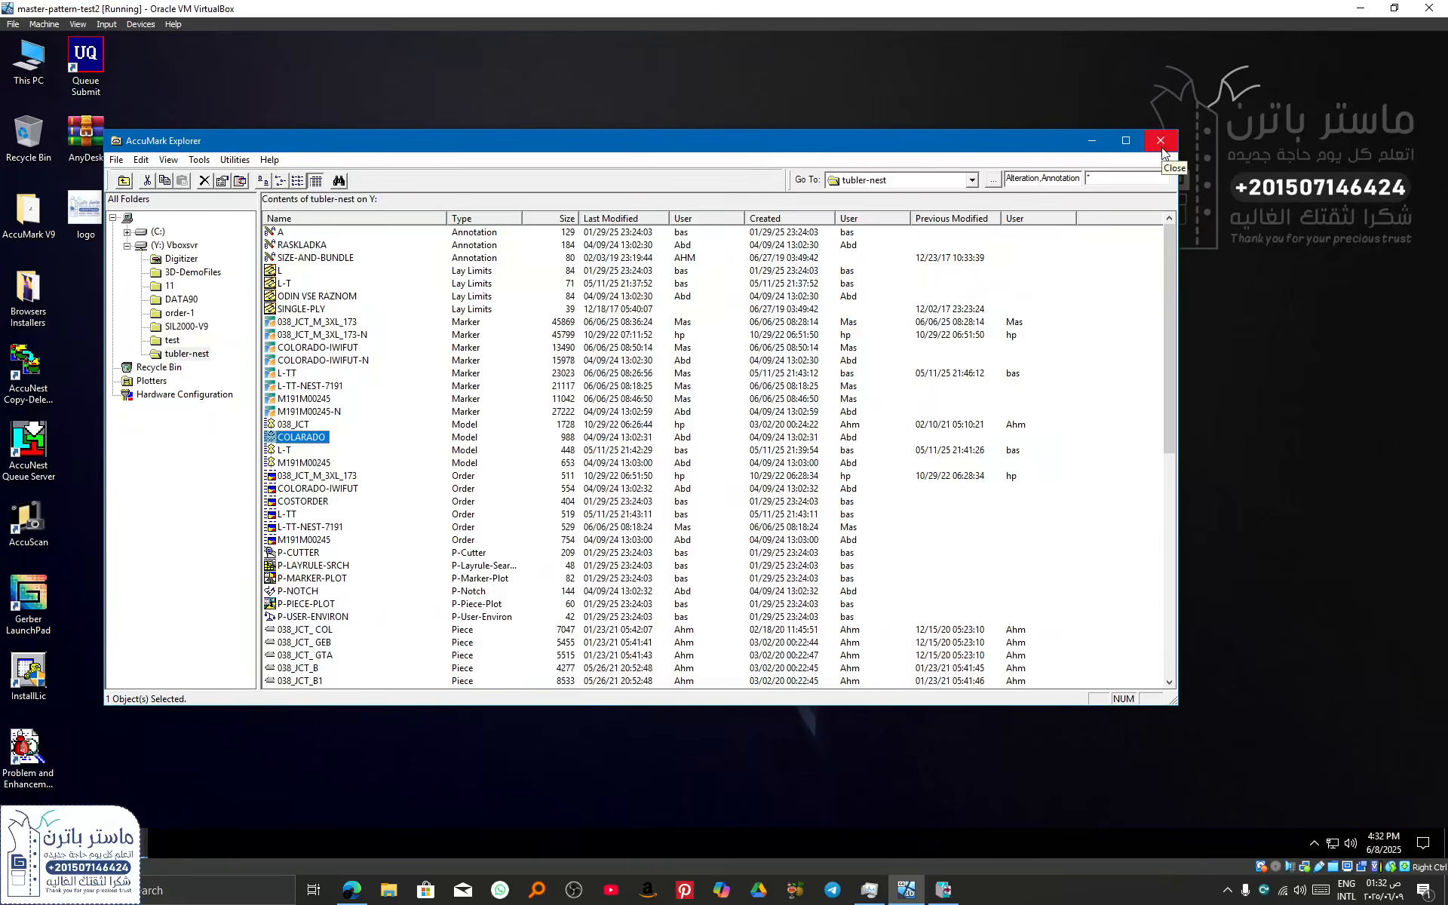
left_click(1162, 152)
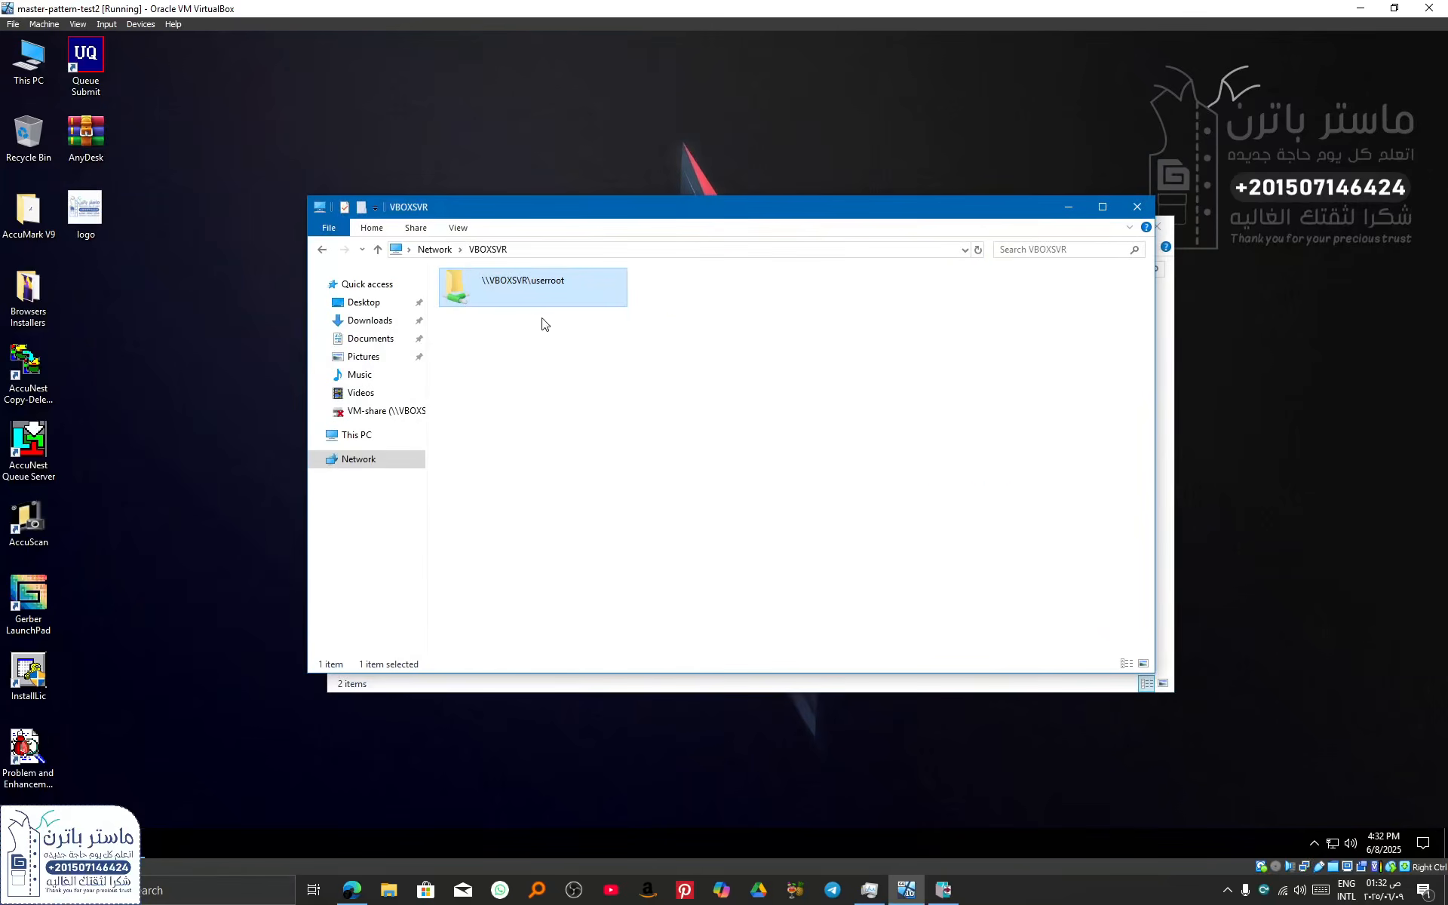
left_click(1139, 208)
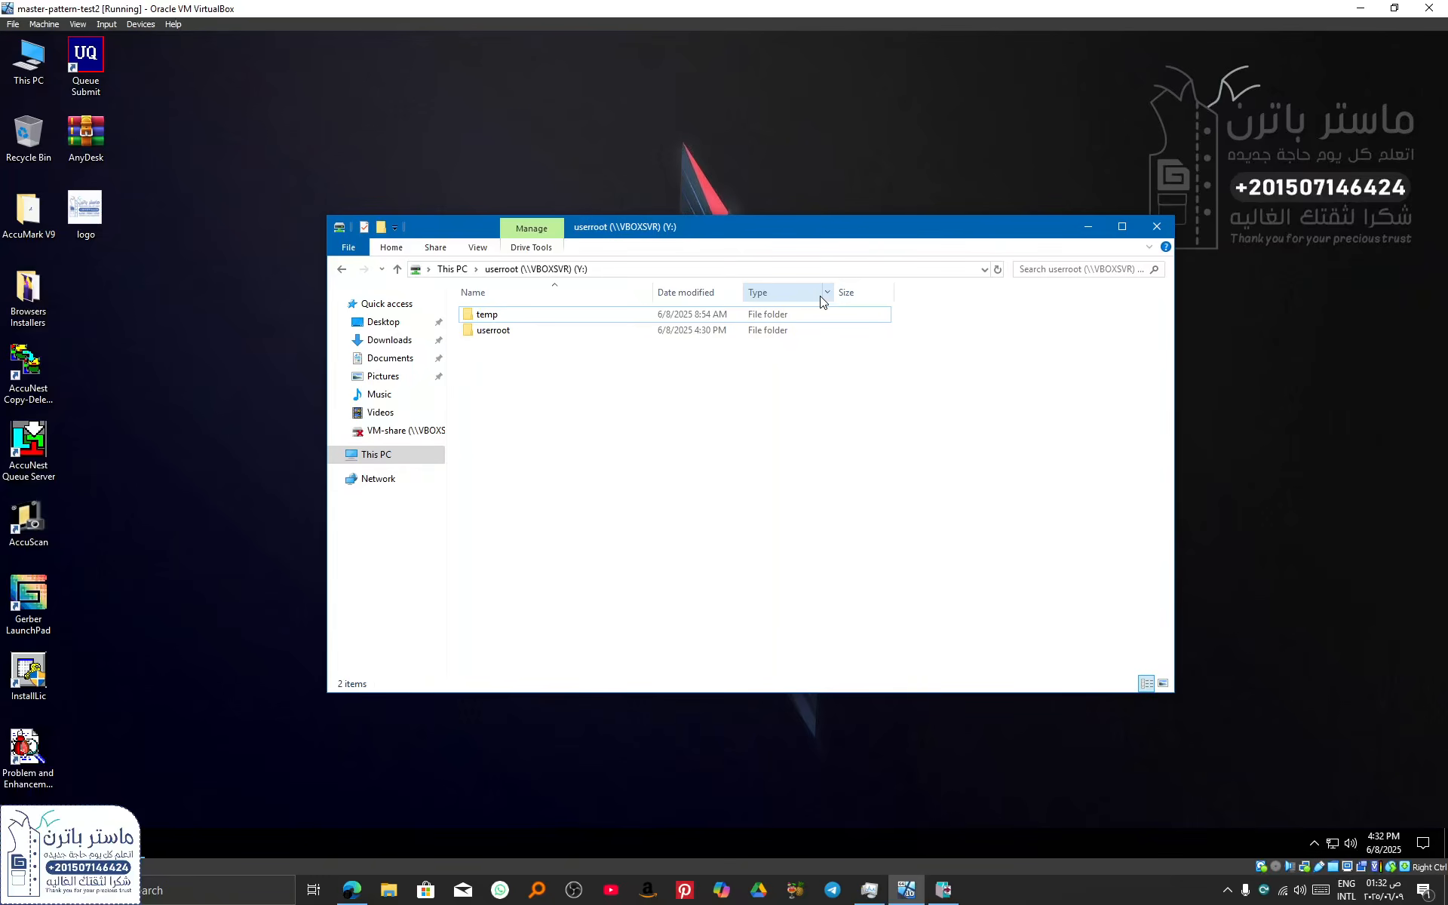
Restore the virtual machine window beside the host's AccuMark Explorer, refresh the guest AccuMark Explorer's storage areas, and open the (Y:) Vboxsvr drive.
double_click(604, 5)
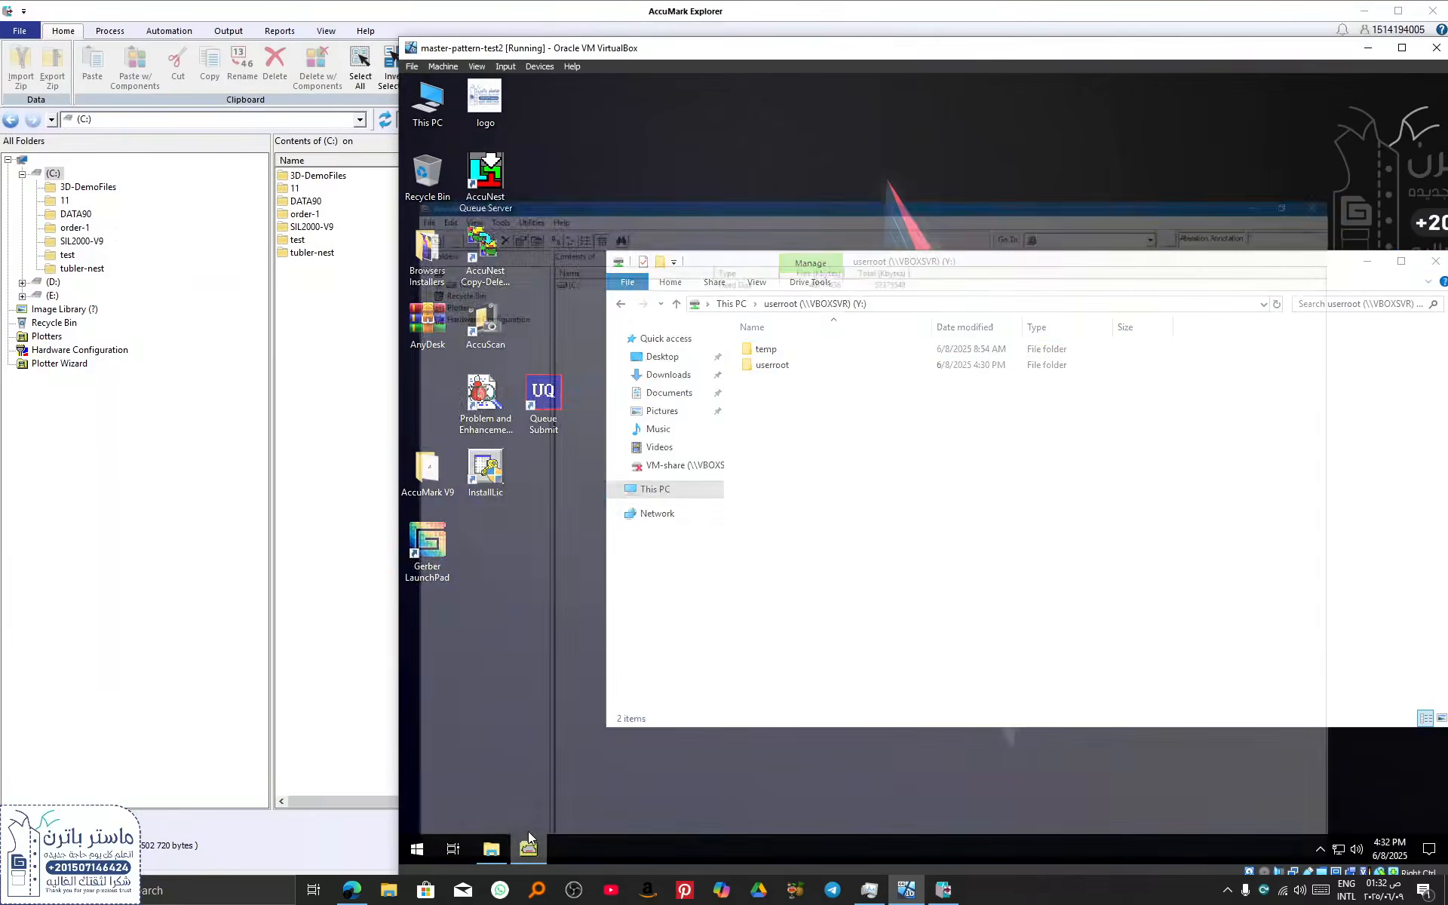
left_click(528, 845)
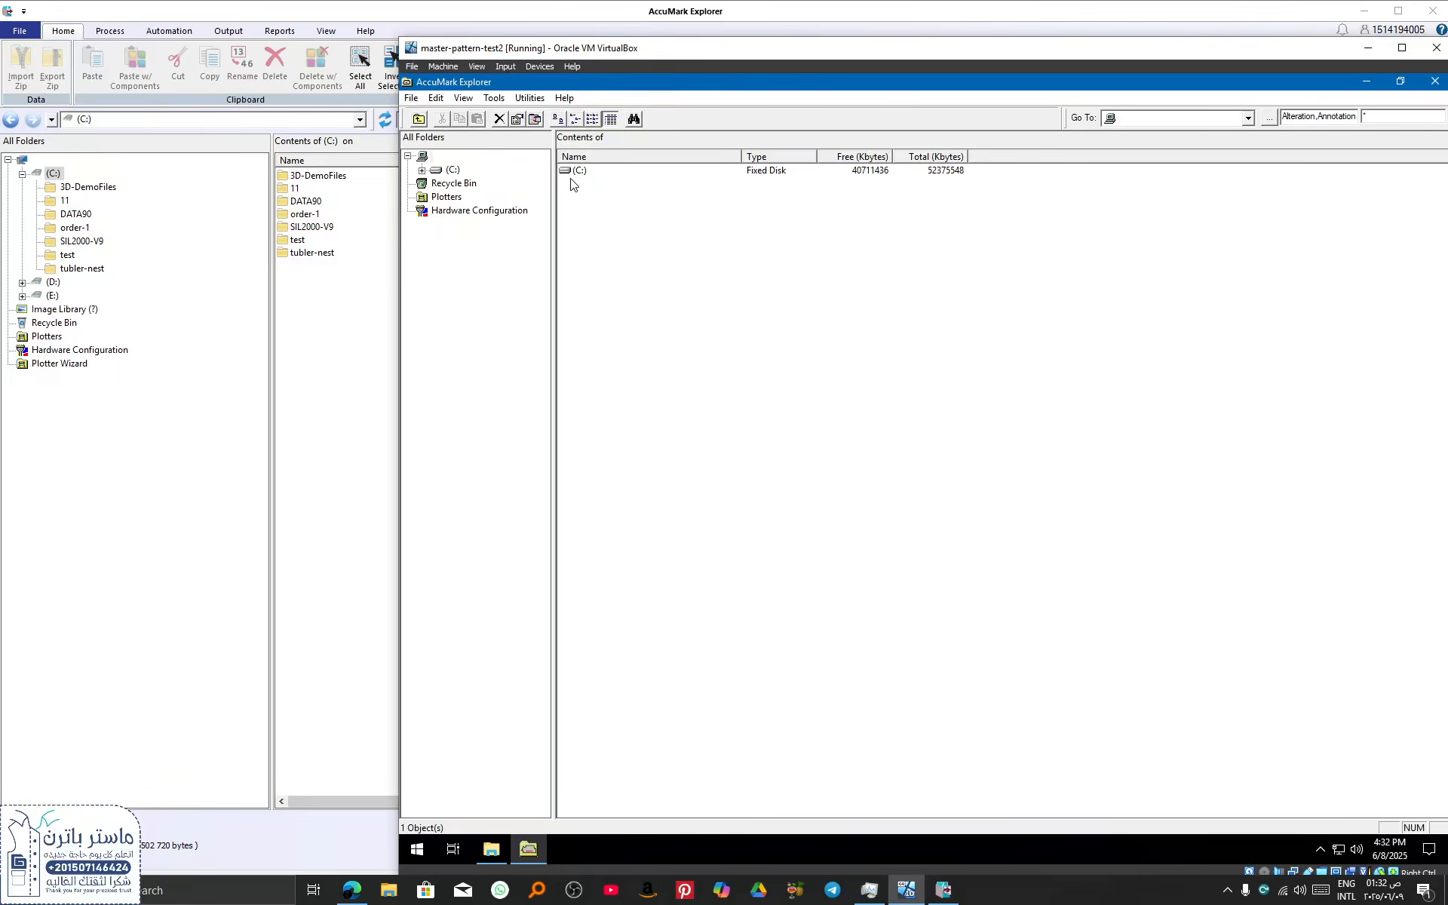
left_click(533, 99)
left_click(463, 98)
left_click(464, 98)
left_click(508, 276)
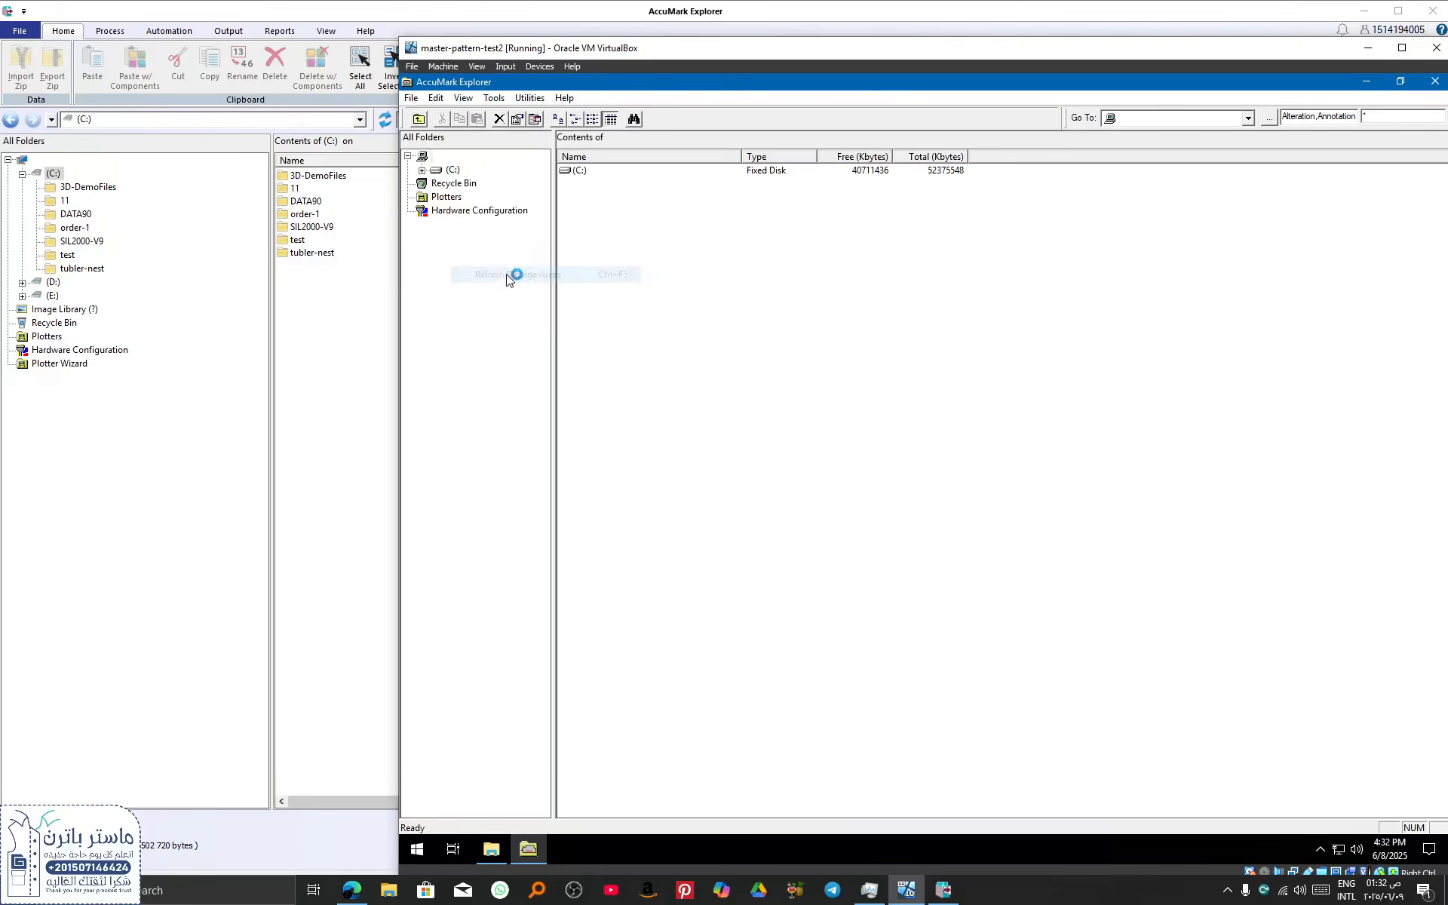
double_click(578, 186)
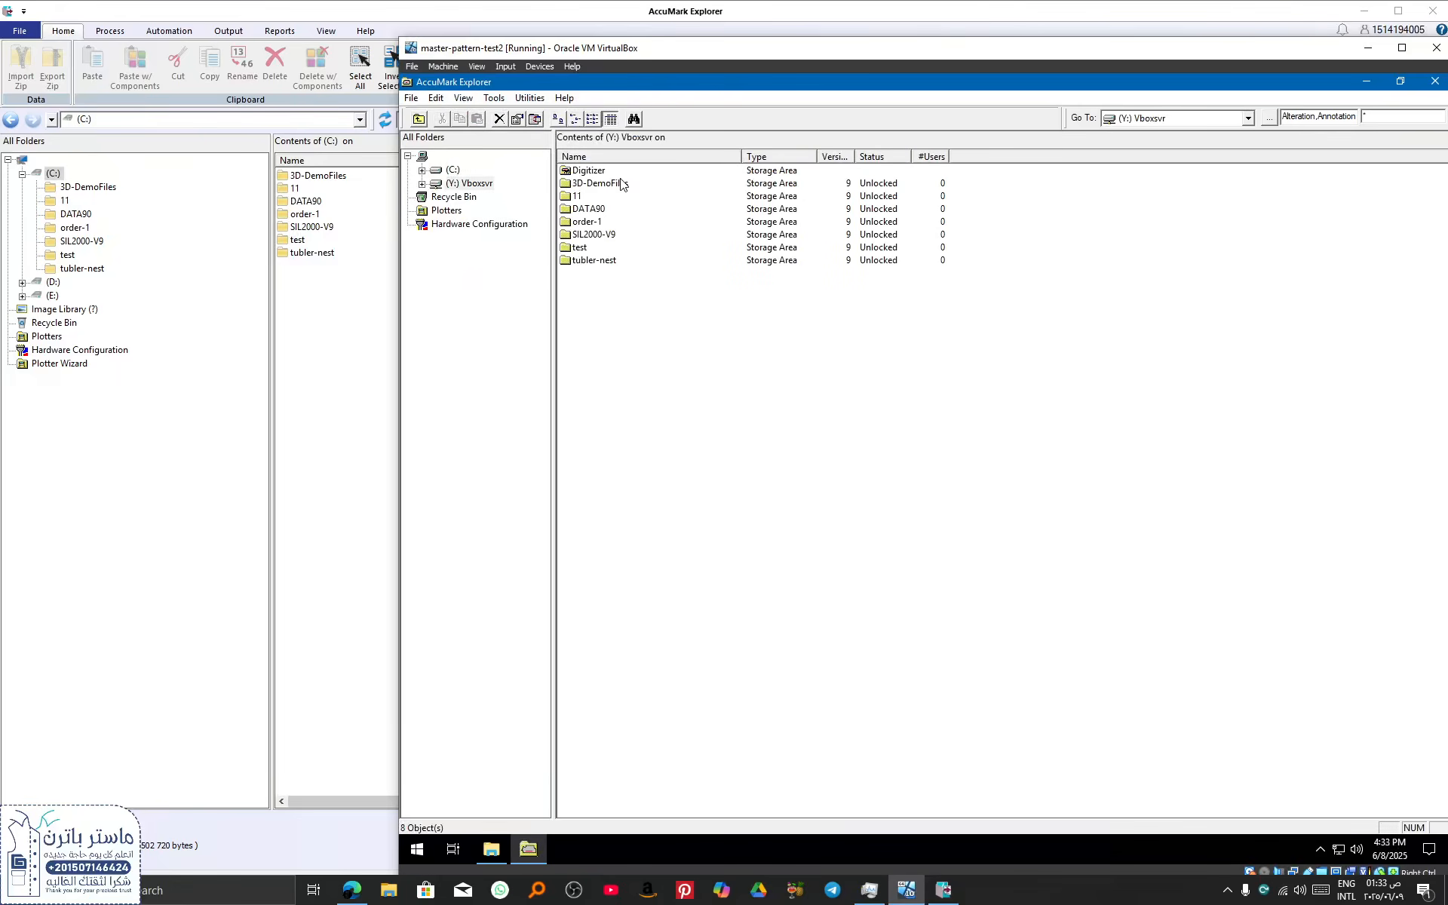
Compare the storage areas from 3D-DemoFiles to tubler-nest on the guest's (Y:) drive and host's (C:) drive, and close the guest's AccuMark Explorer.
left_click(593, 172)
left_click_drag(602, 289, 577, 183)
left_click_drag(317, 279, 294, 176)
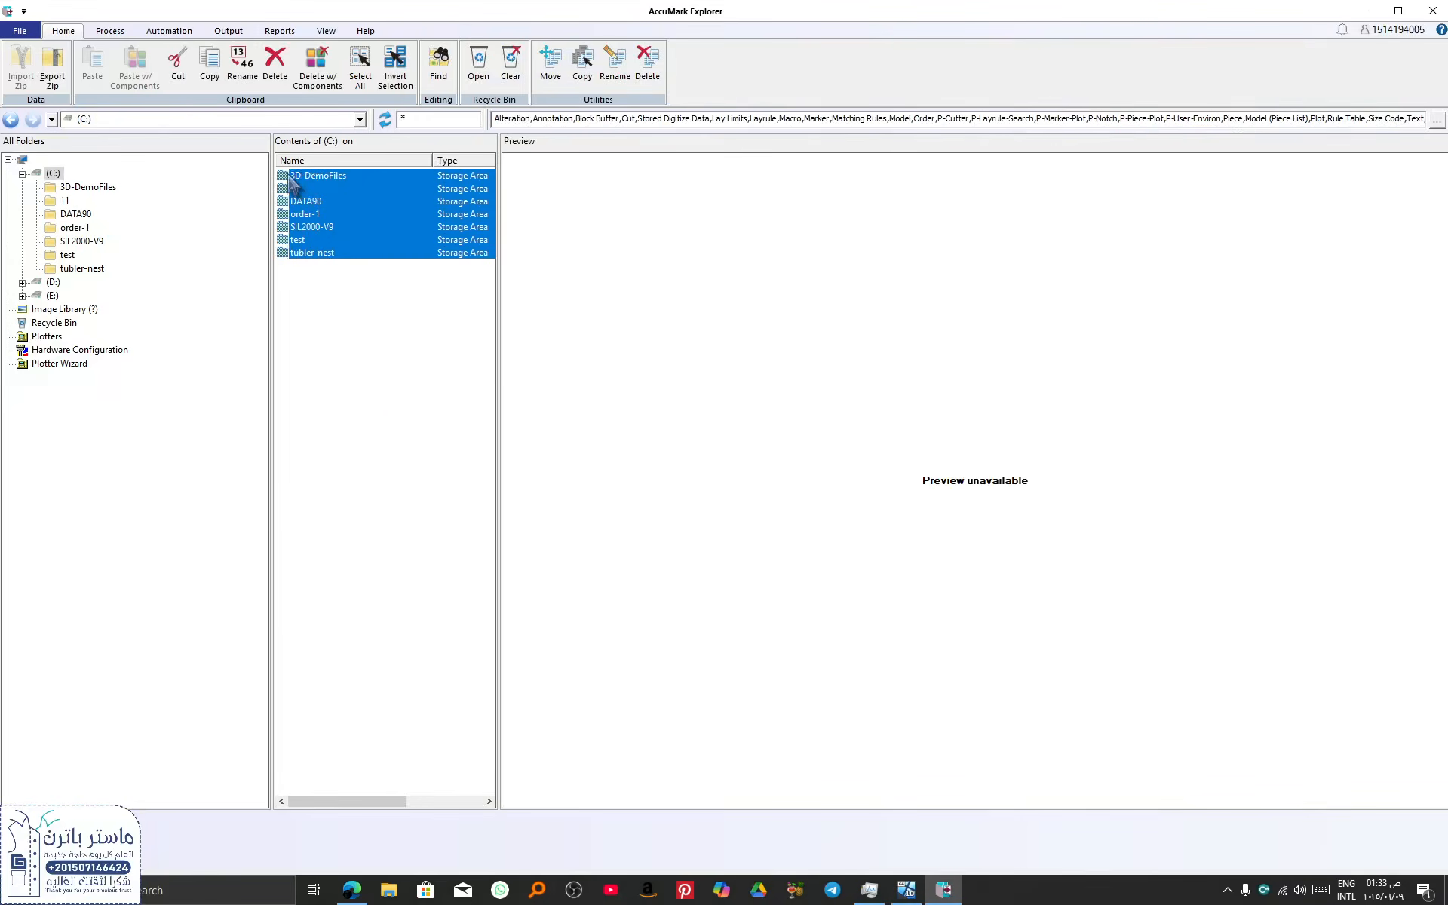
left_click(906, 889)
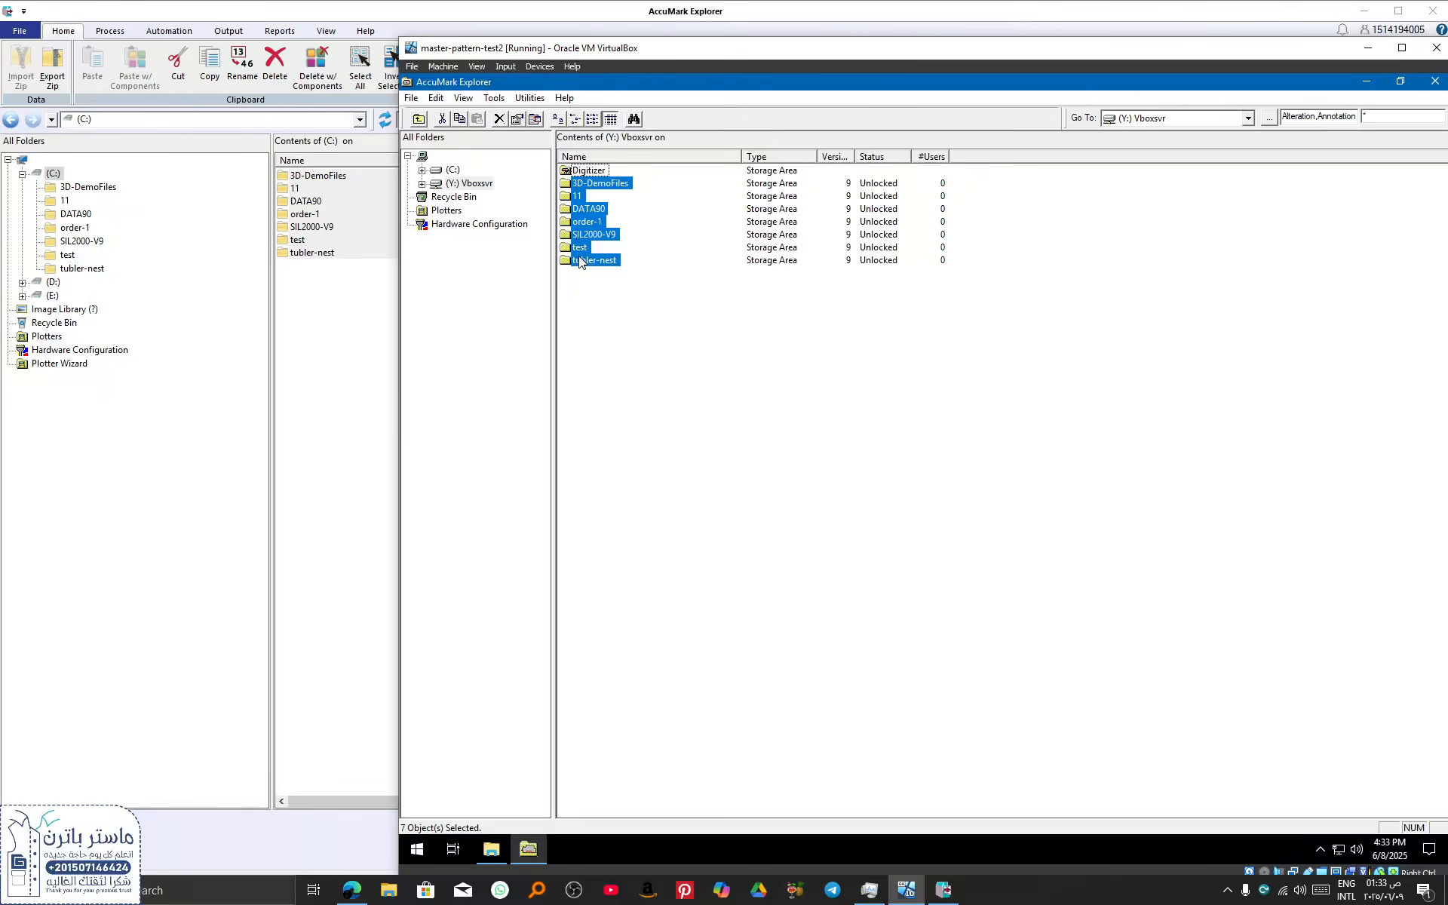
double_click(828, 50)
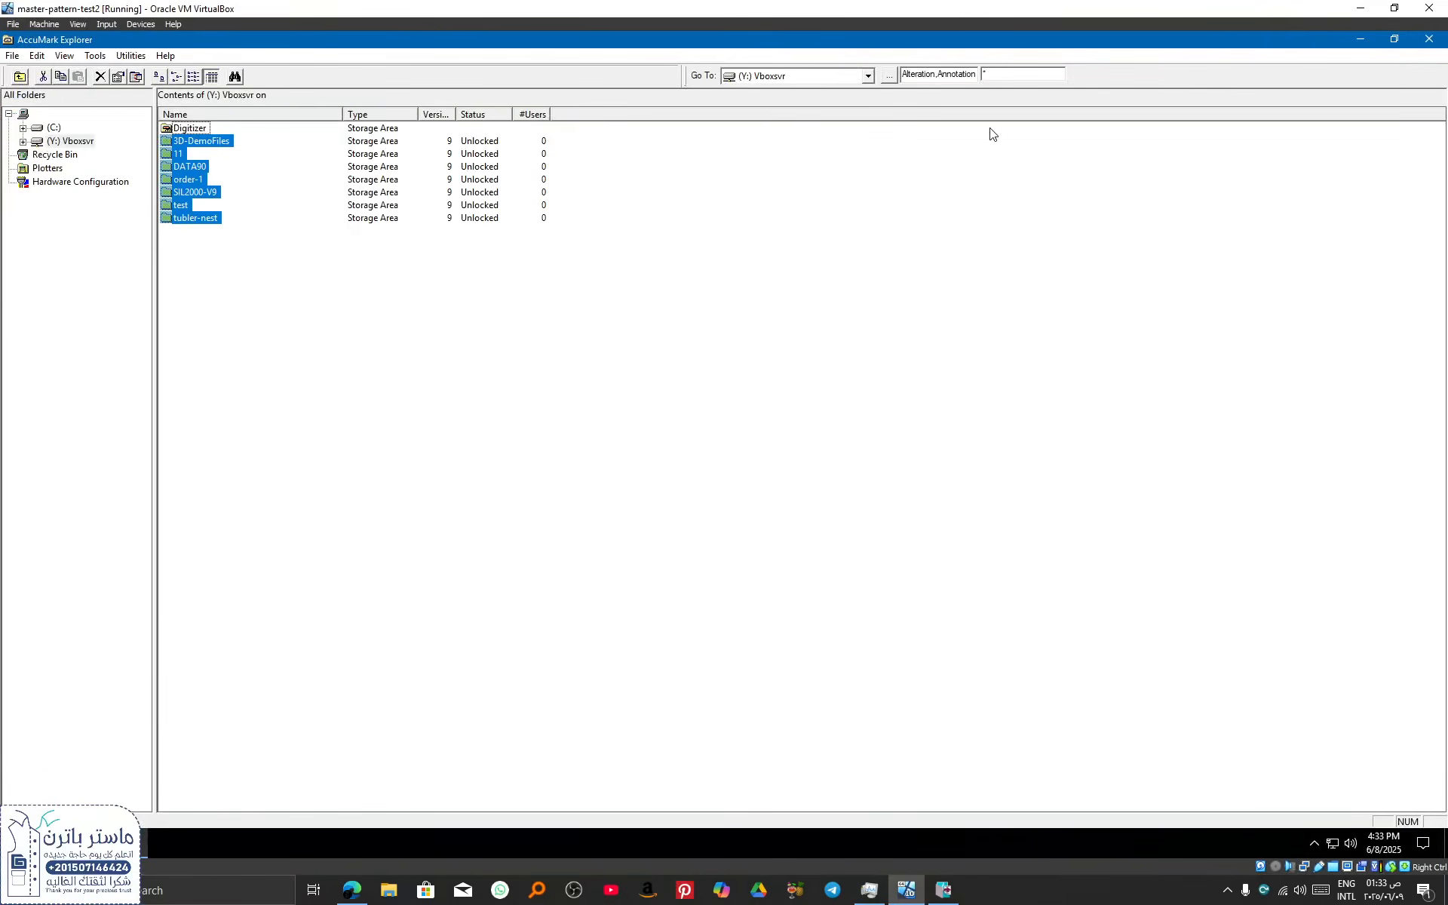
left_click(1429, 39)
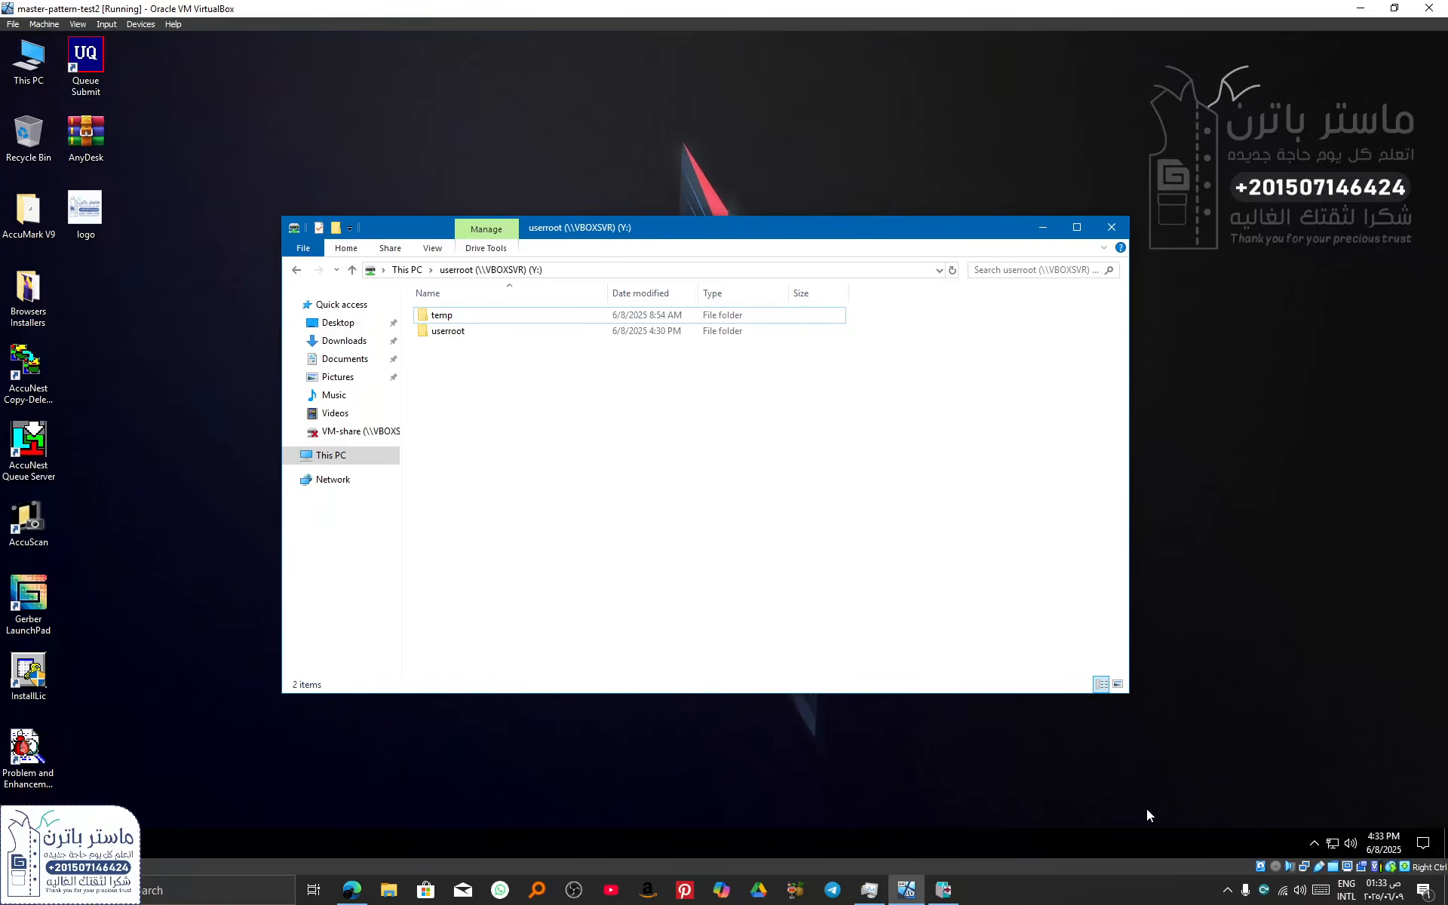
left_click(1227, 890)
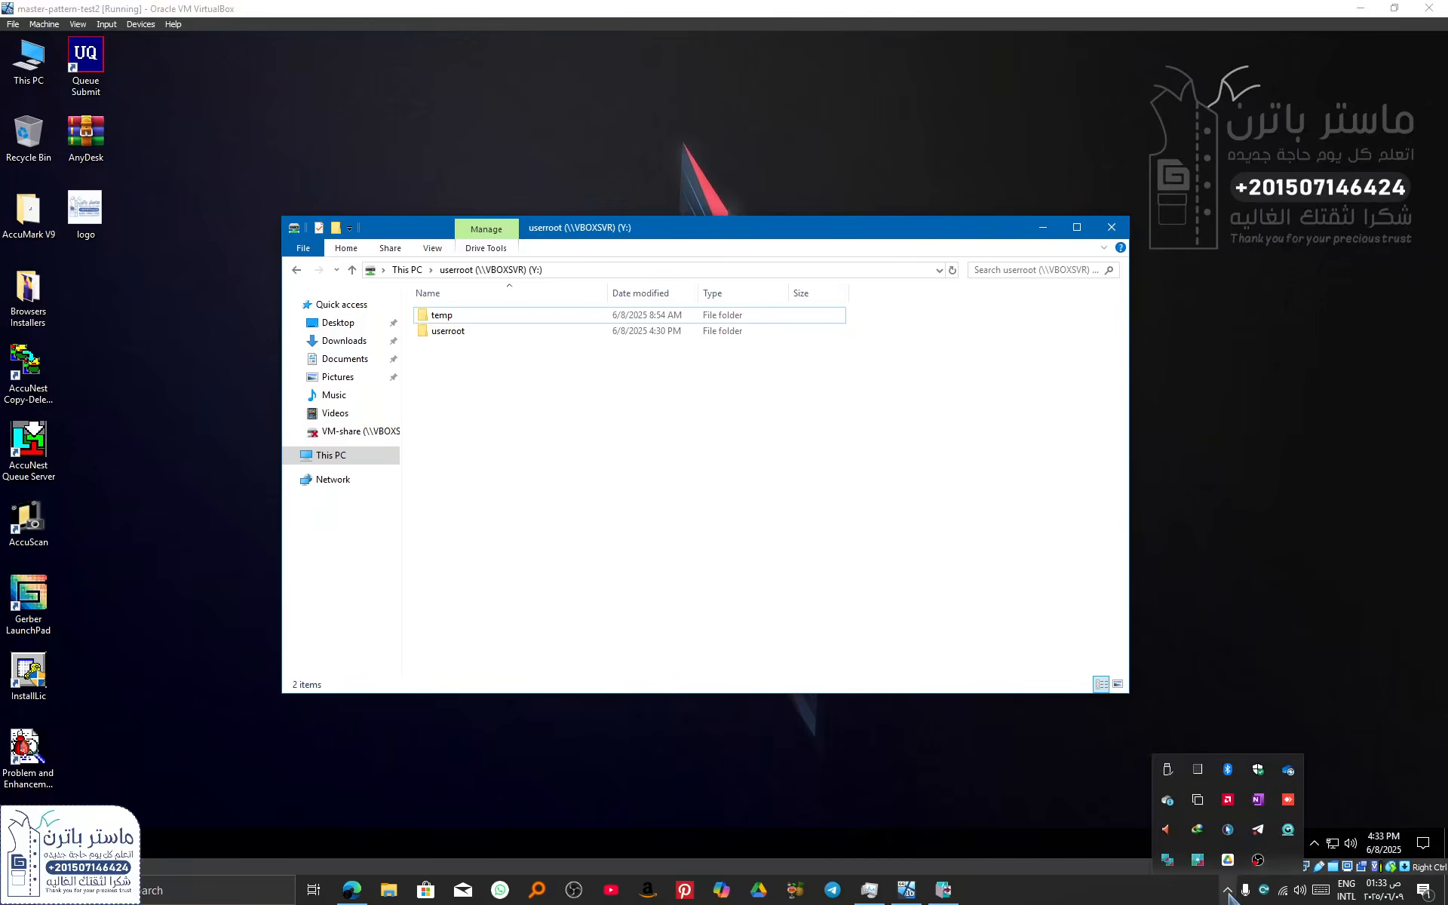
left_click(1257, 861)
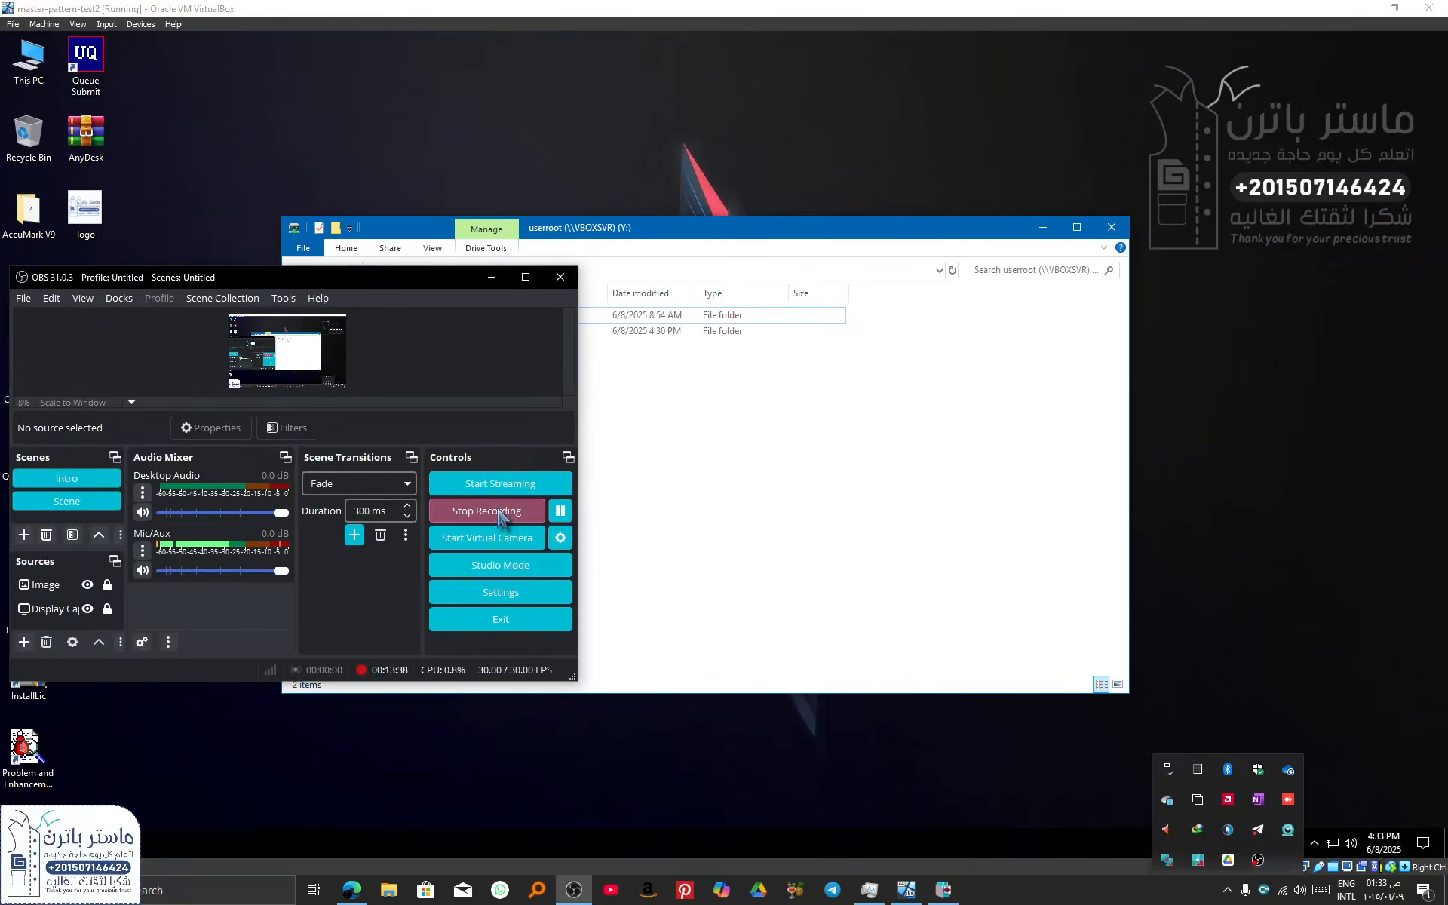